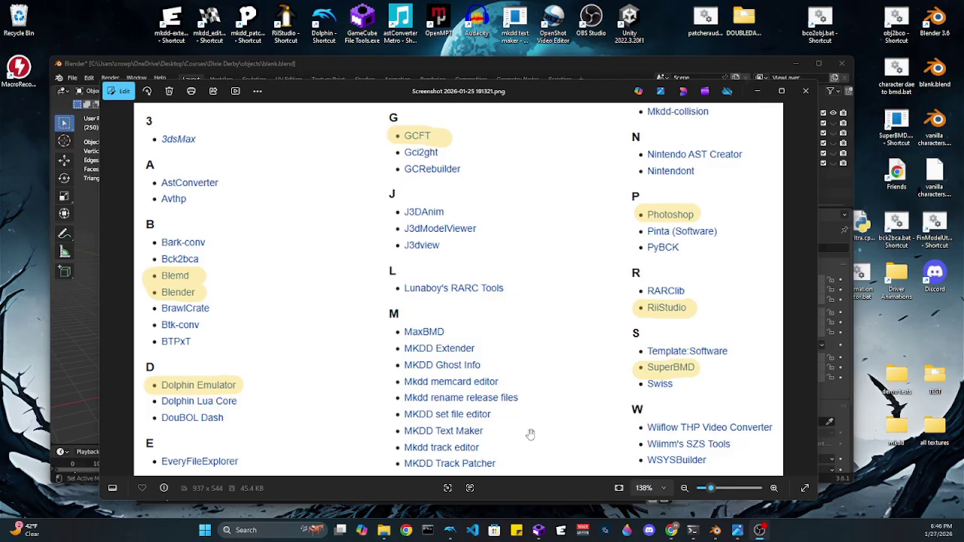
- Bring up the crusher folder, then switch to GameCube File Tools and import Mario Kart - Double Dash!! (USA).iso
mouse_move(383, 533)
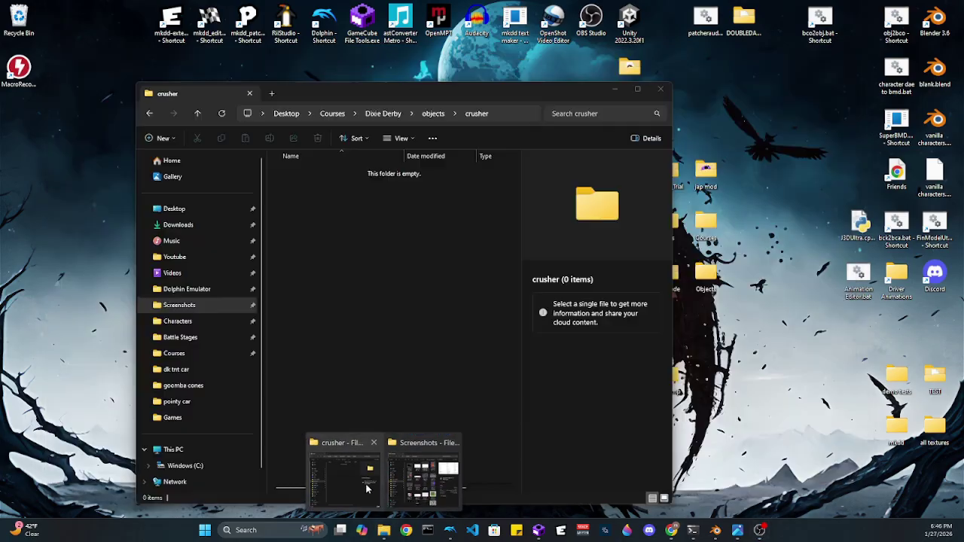
click(365, 484)
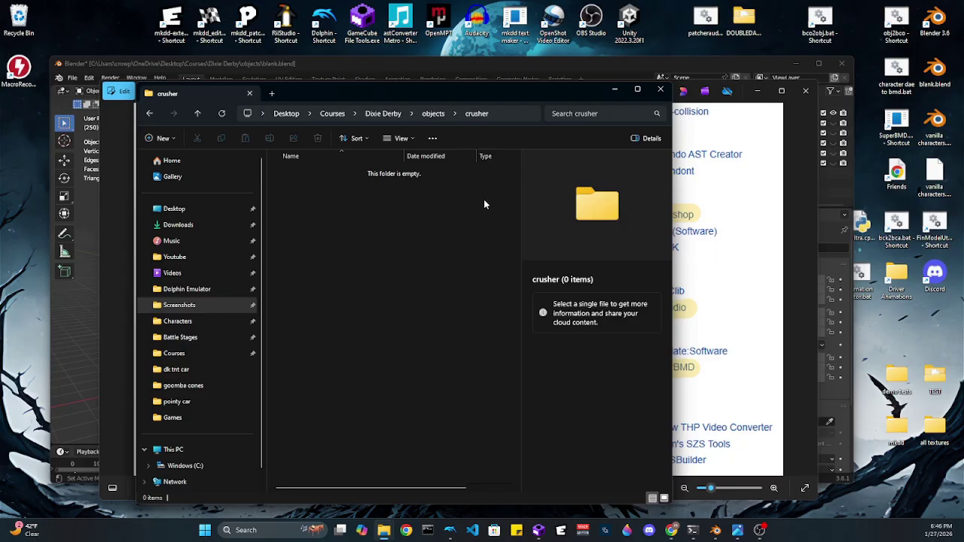
click(539, 529)
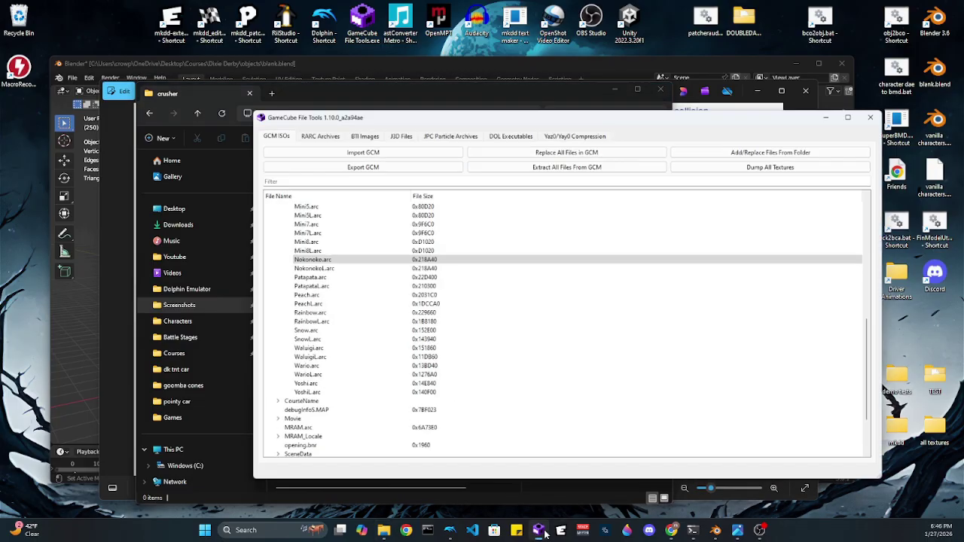
click(325, 144)
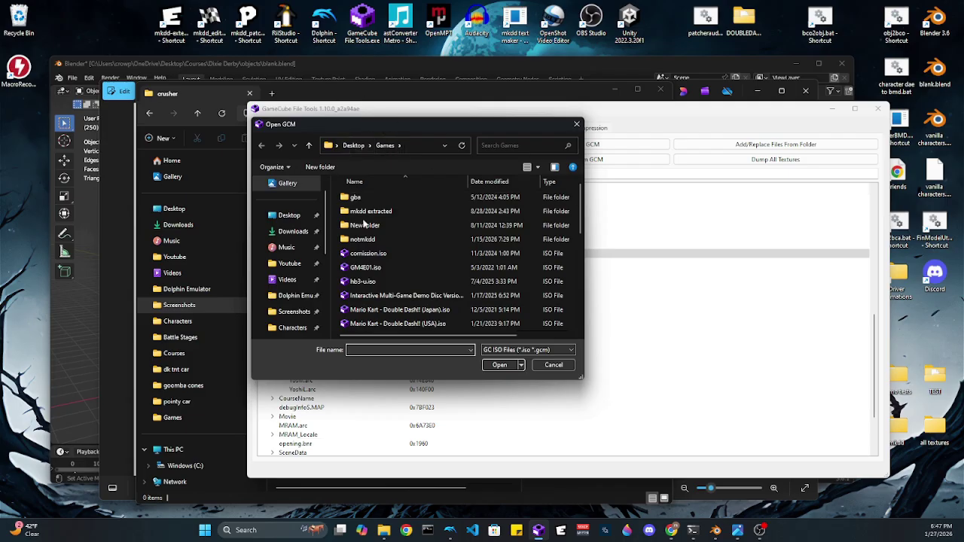
double_click(417, 325)
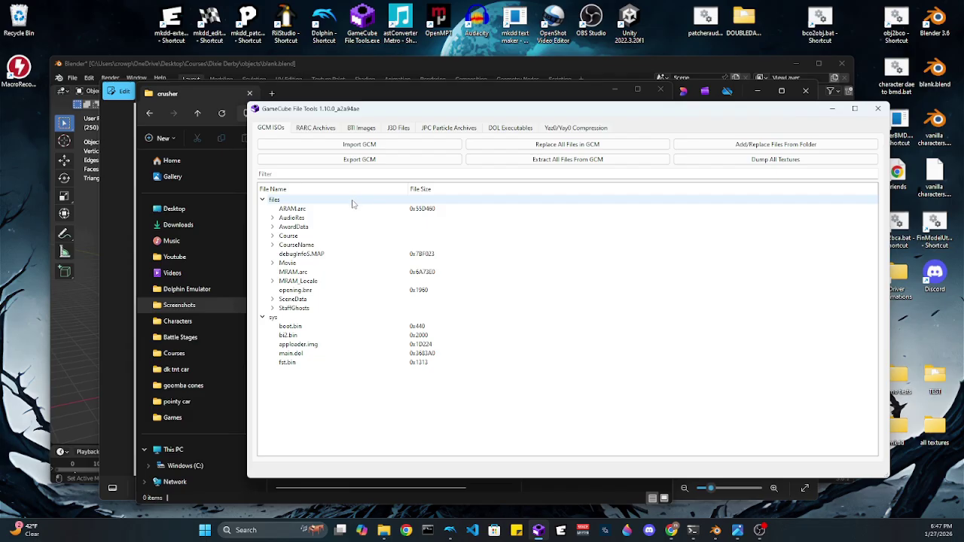
- Open Koopa.arc from the ISO's Course folder as a RARC archive
click(272, 235)
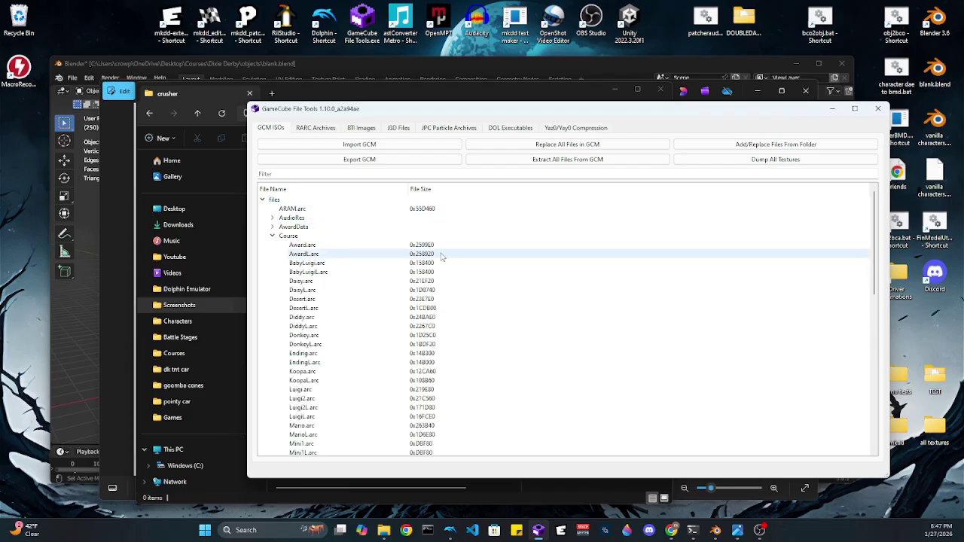
scroll(337, 295, down, 8)
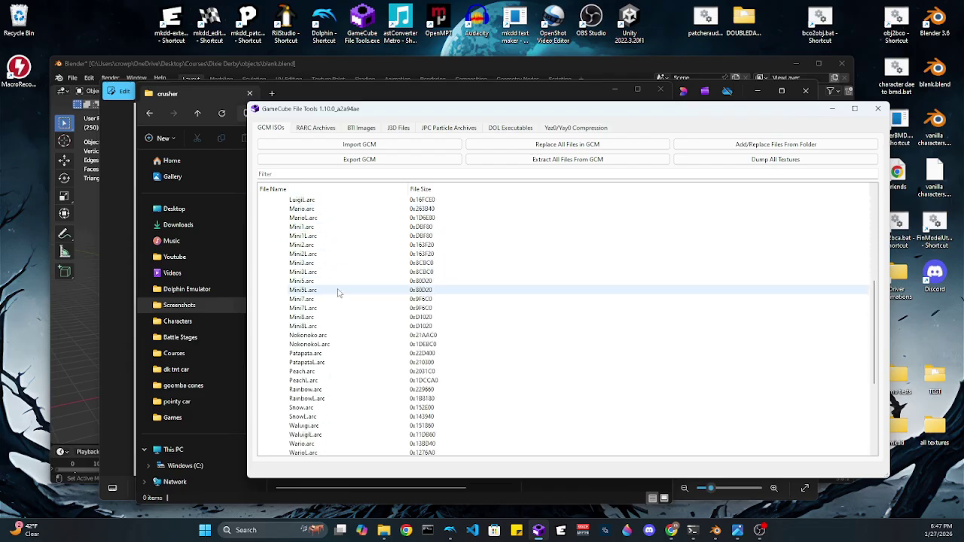
scroll(338, 292, down, 2)
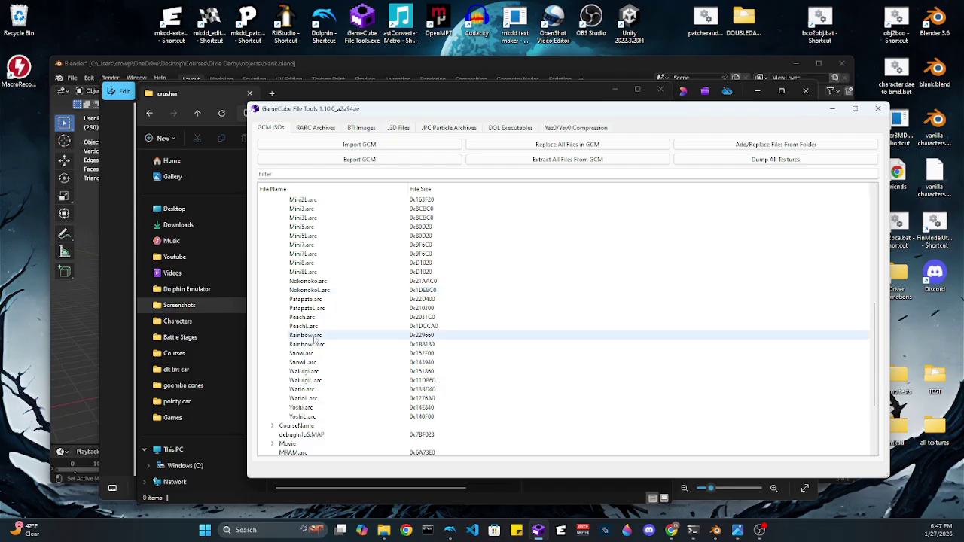
scroll(318, 355, up, 4)
scroll(319, 354, up, 3)
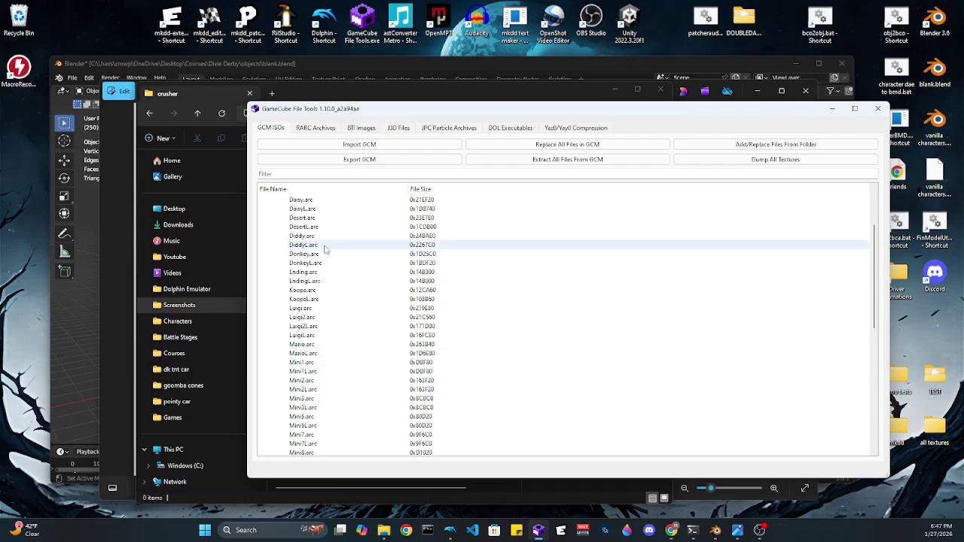
right_click(305, 290)
click(354, 283)
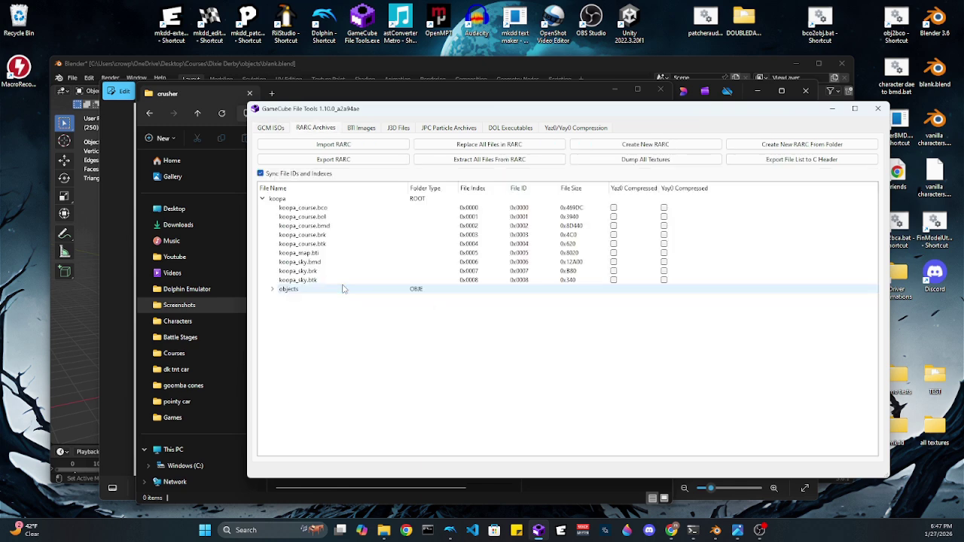
- Open the dossun1.bmd model from the archive's objects folder and view it from the front
click(273, 290)
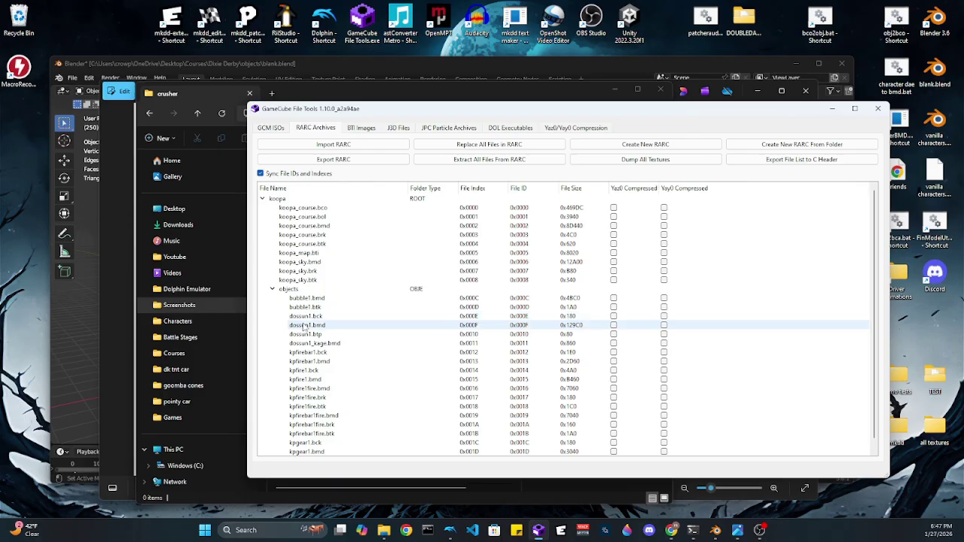
right_click(310, 324)
click(330, 320)
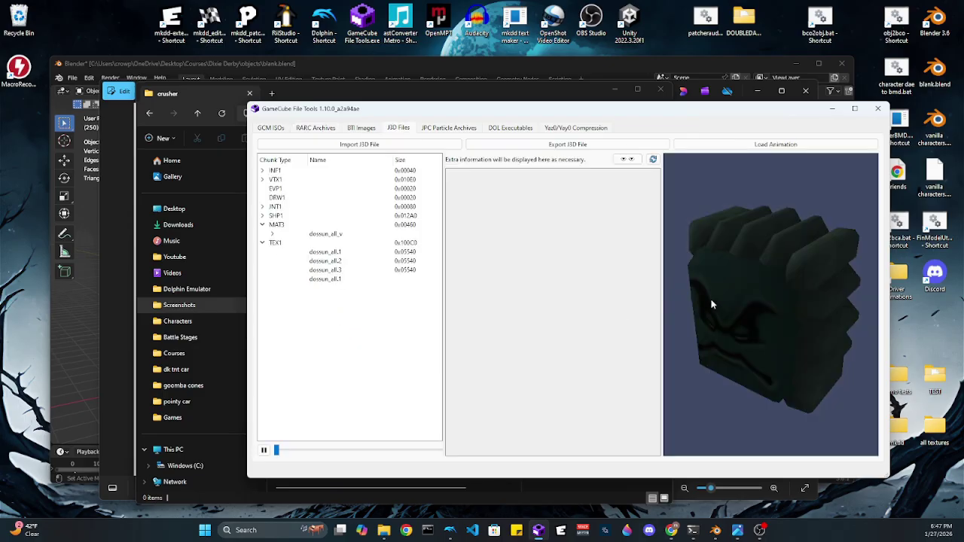
drag(712, 304, 764, 324)
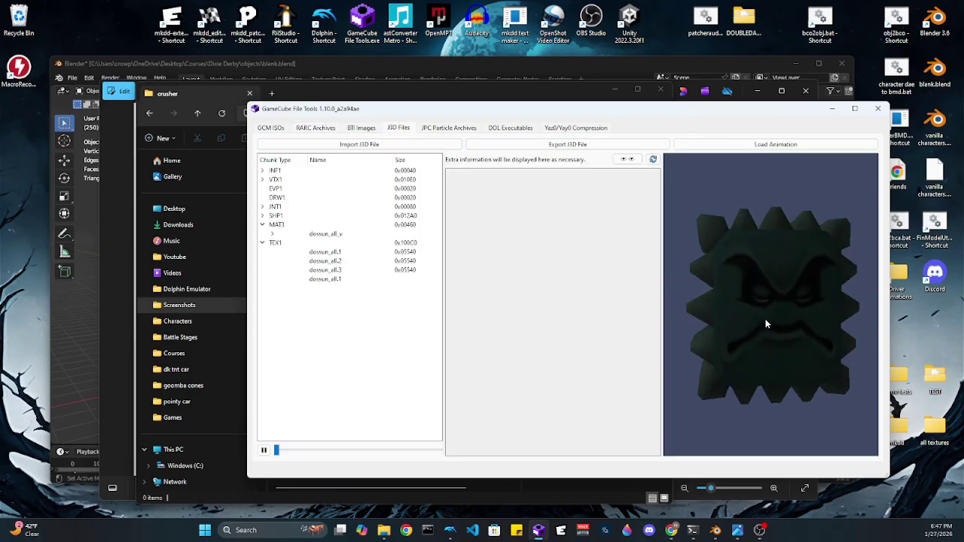
- Return to the koopa archive and go through its dossun1 files: bck, bmd, btp and dossun1_kage.bmd
click(326, 128)
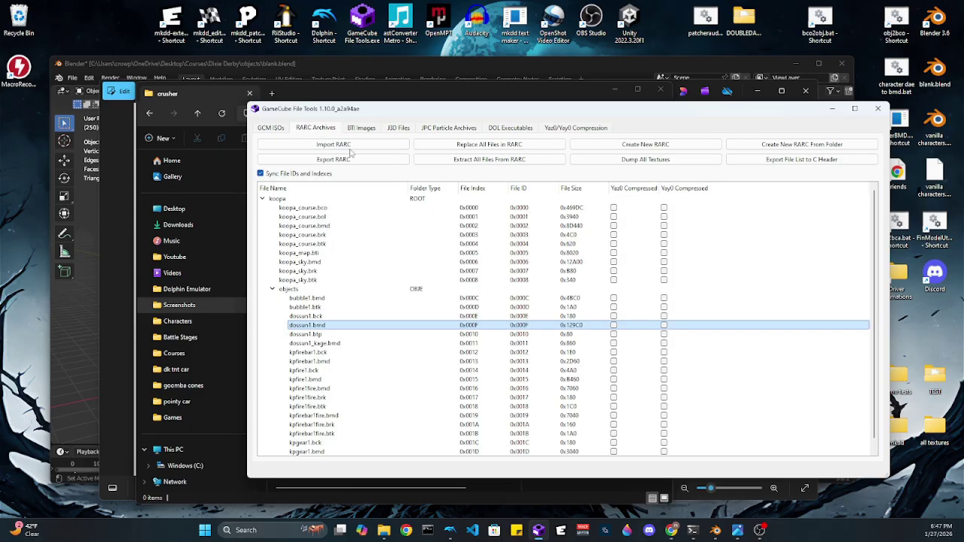
click(319, 317)
click(316, 325)
click(310, 334)
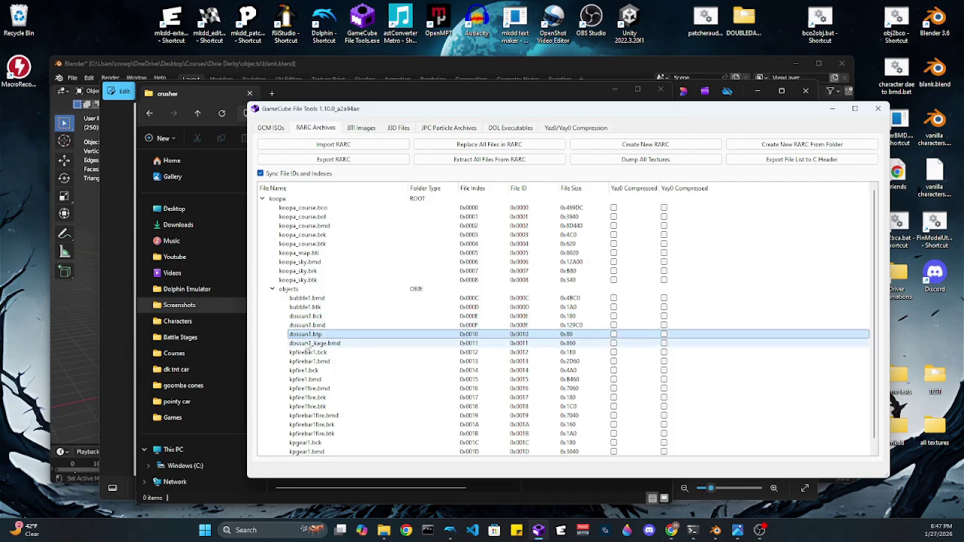
click(309, 343)
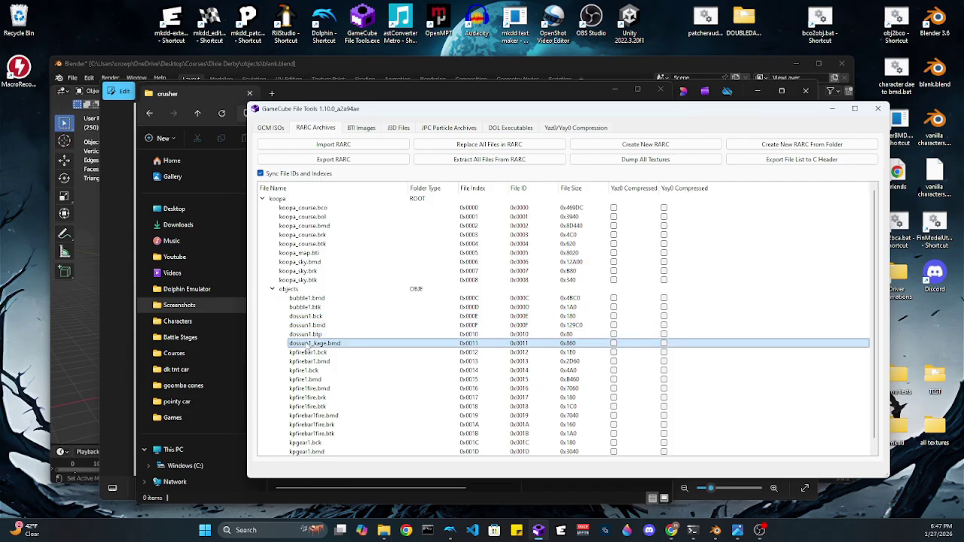
- Start extracting dossun1.bck and choose the crusher folder inside objects as the save location
right_click(316, 316)
click(351, 346)
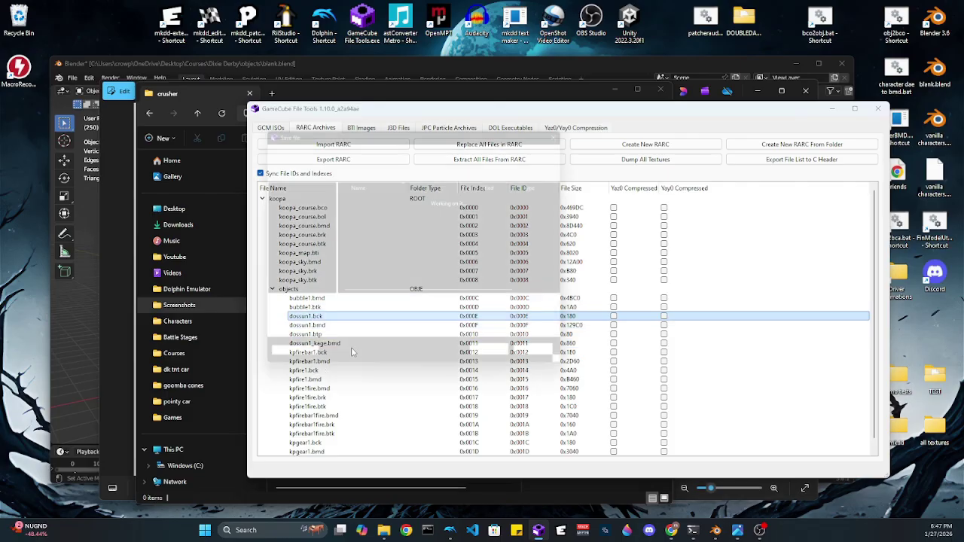
click(356, 146)
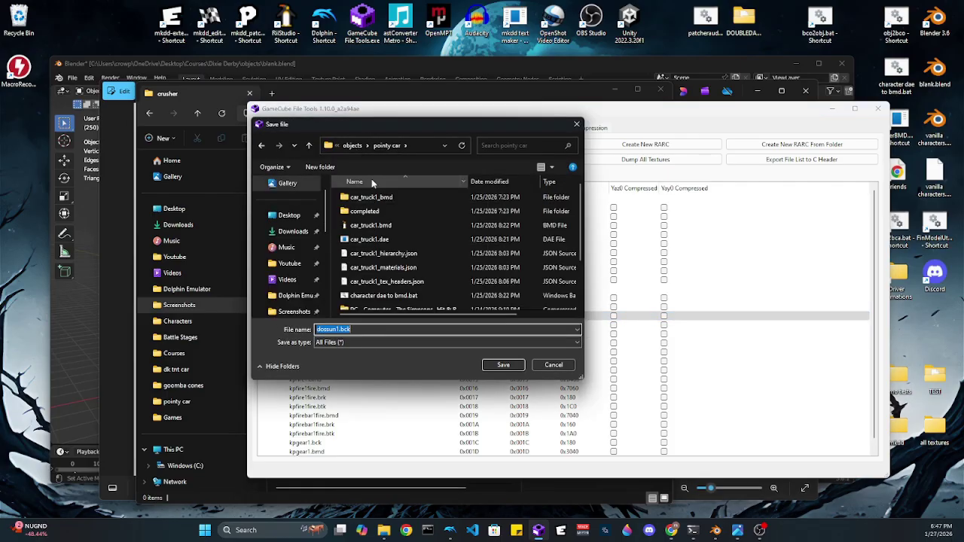
click(355, 145)
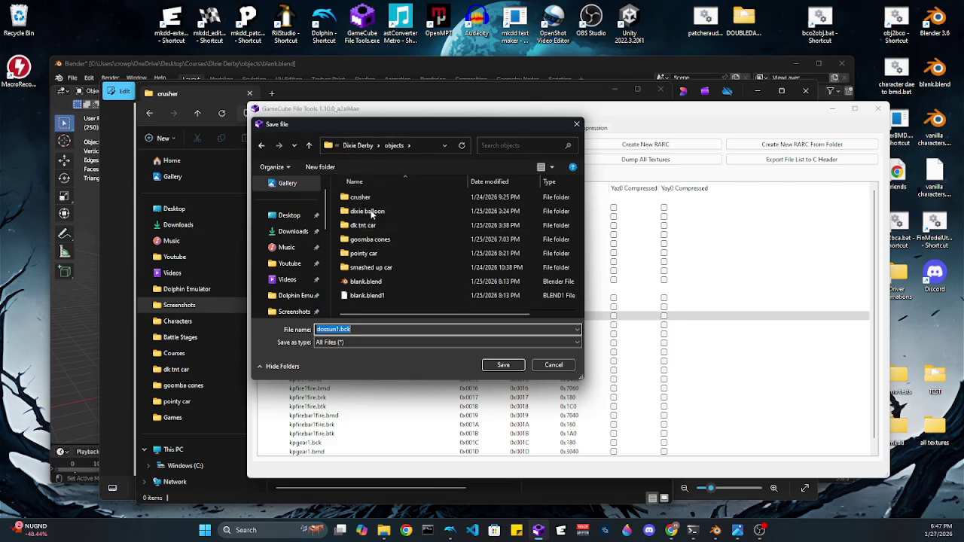
double_click(366, 199)
- Create a folder named completed inside crusher and save dossun1.bck in it
right_click(386, 259)
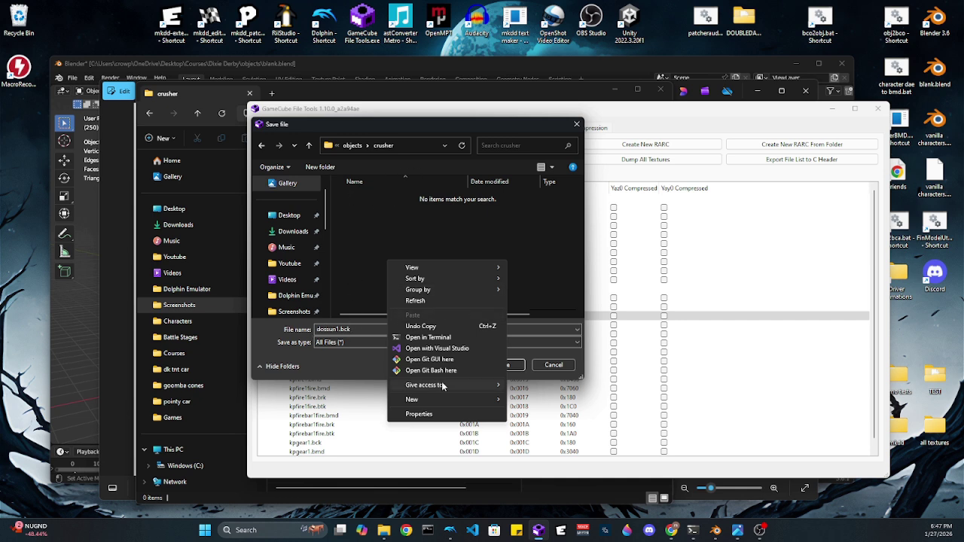
mouse_move(433, 401)
click(530, 400)
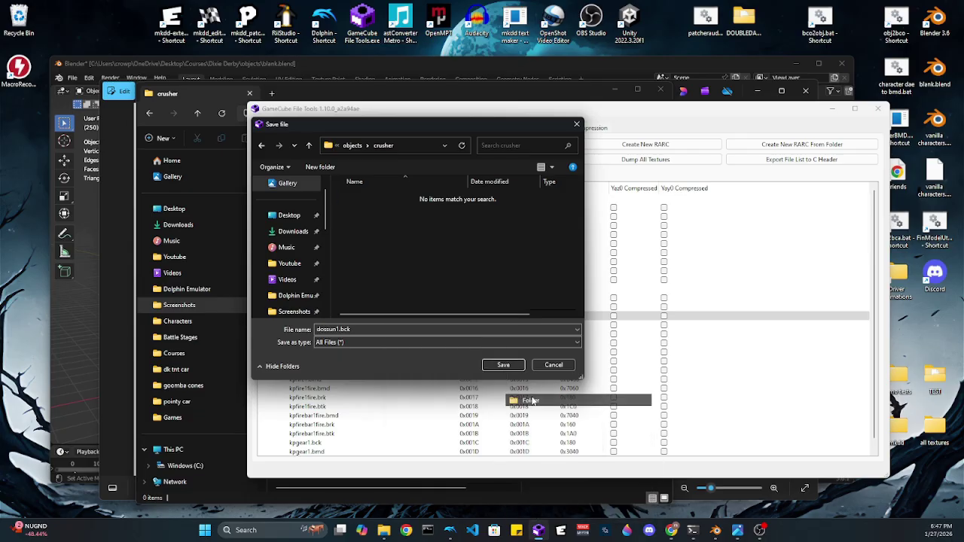
text(com)
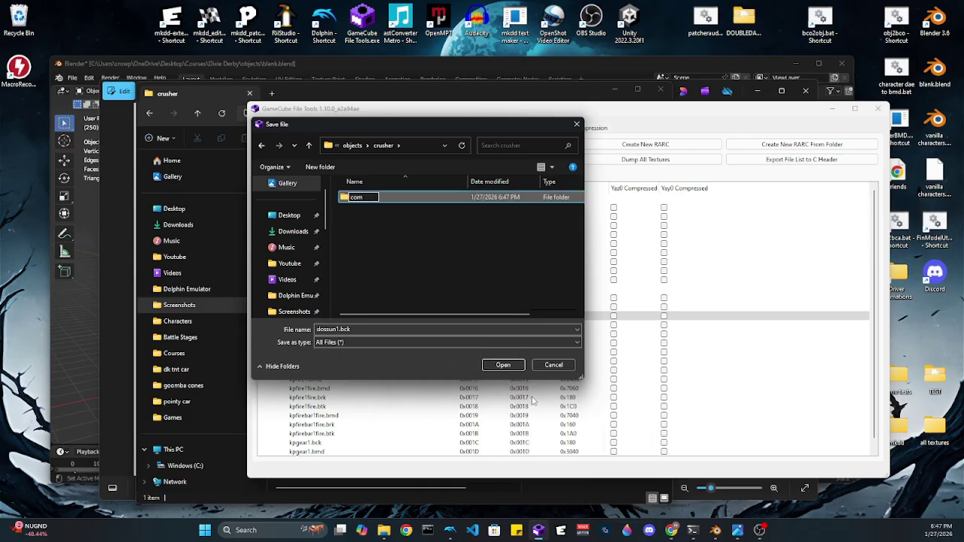
text(pleted)
key(Return)
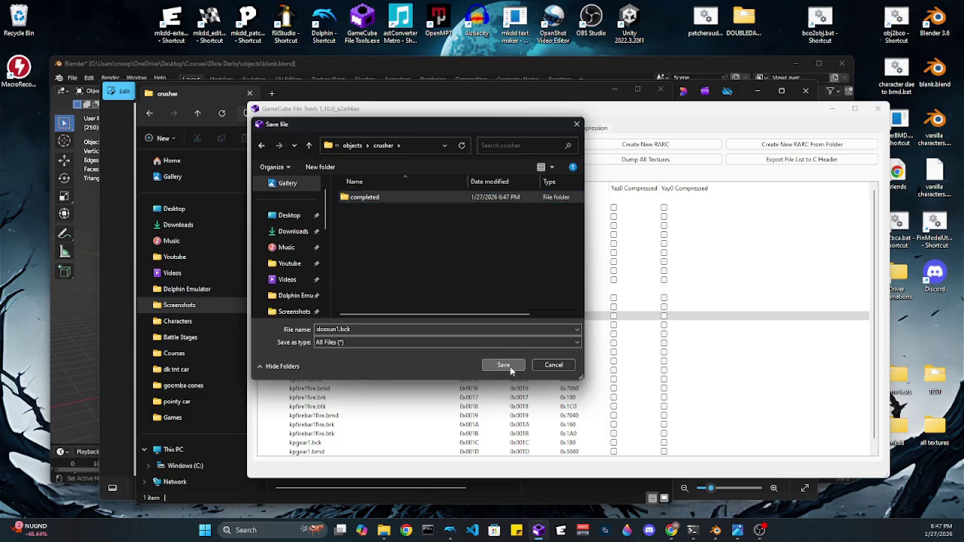
click(510, 366)
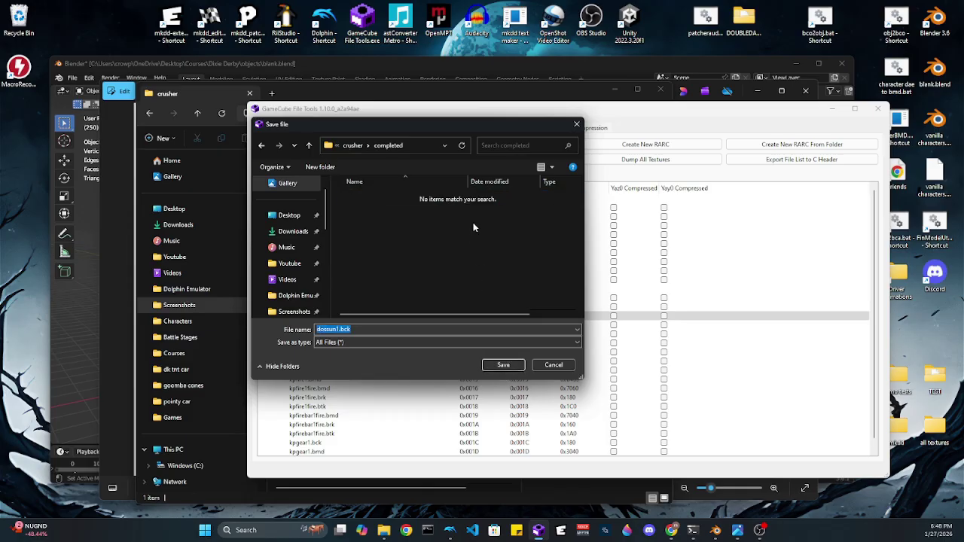
click(501, 365)
- Extract dossun1.bmd from the archive into the crusher folder
right_click(332, 324)
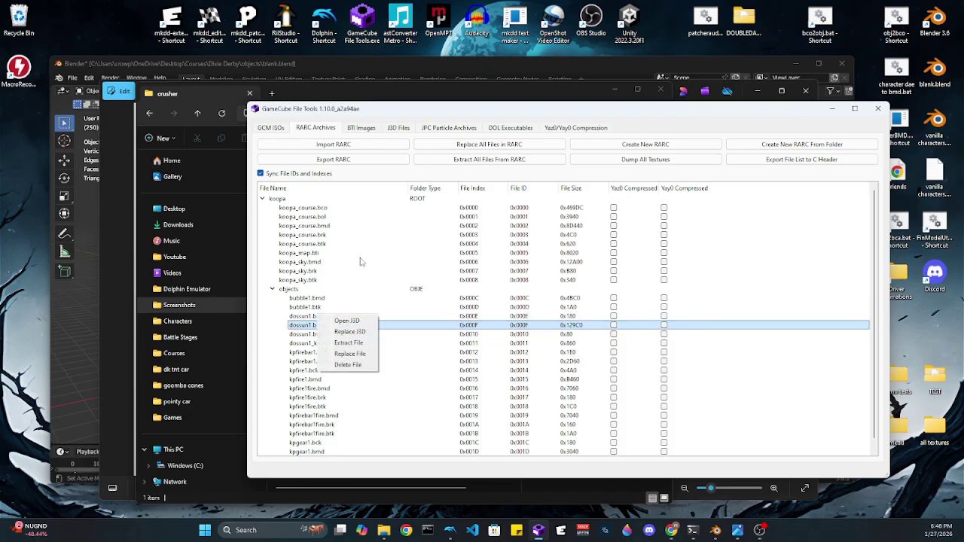
click(347, 342)
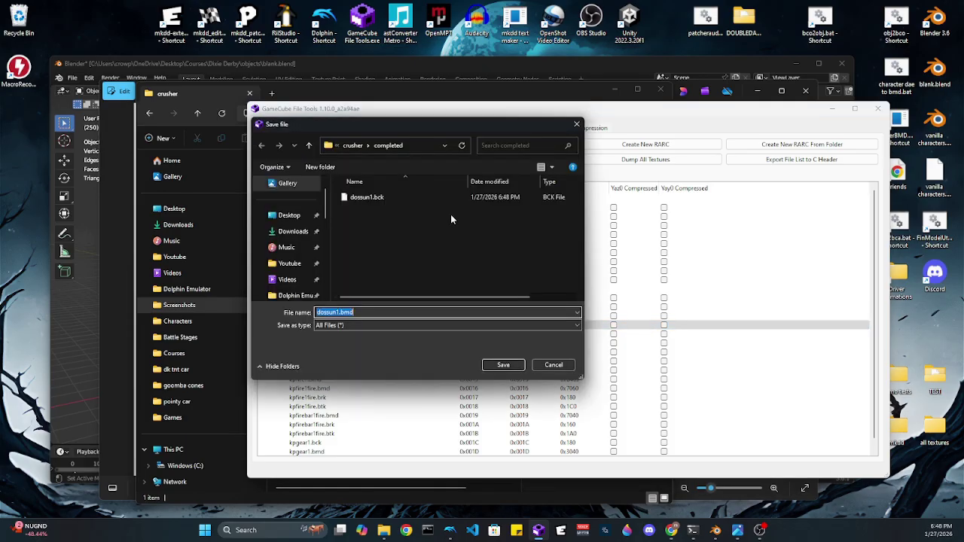
click(357, 145)
click(503, 364)
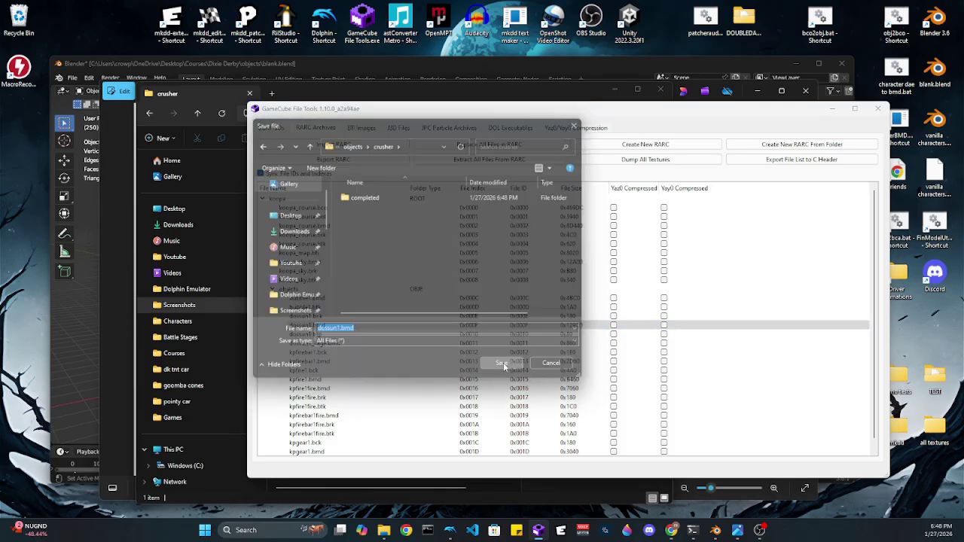
- Extract dossun1.btp from the archive into the completed folder
click(315, 335)
right_click(315, 335)
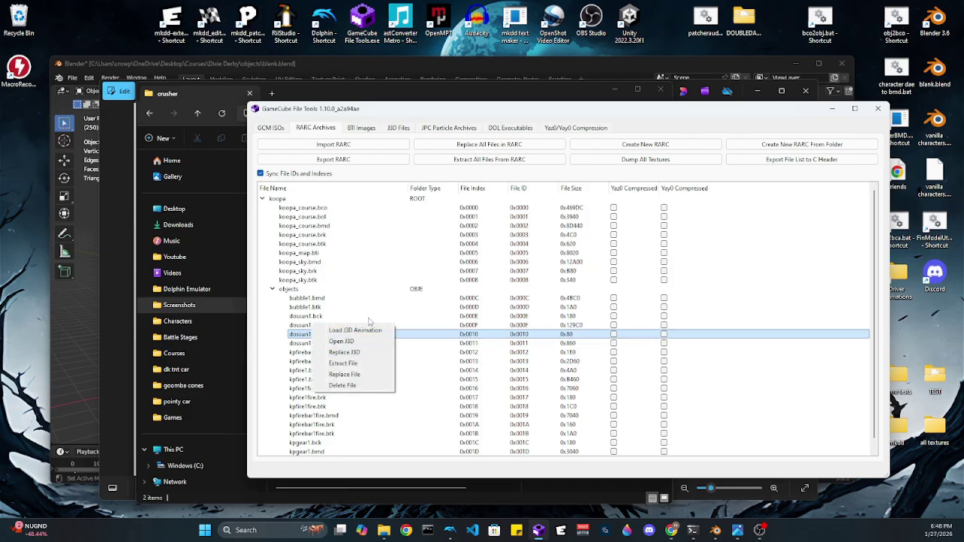
click(373, 350)
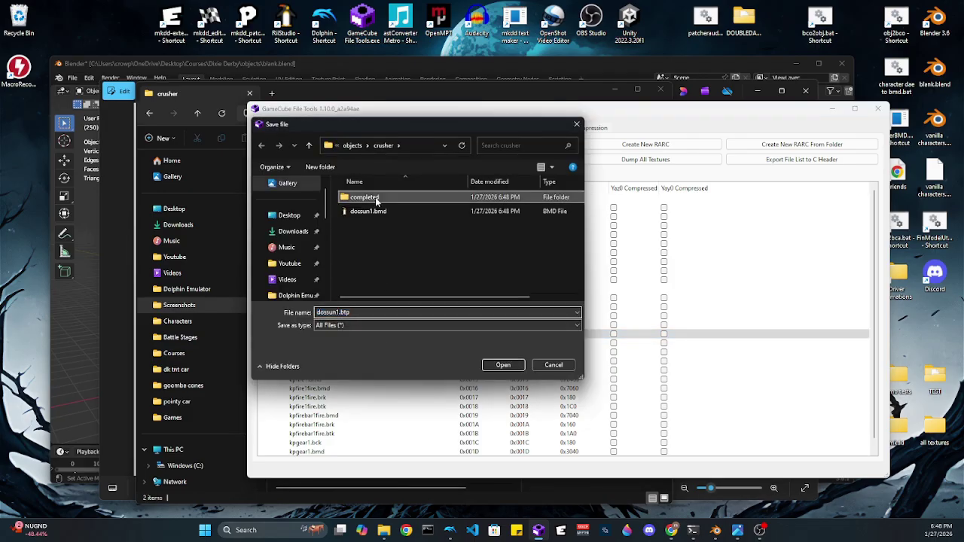
double_click(365, 198)
click(503, 365)
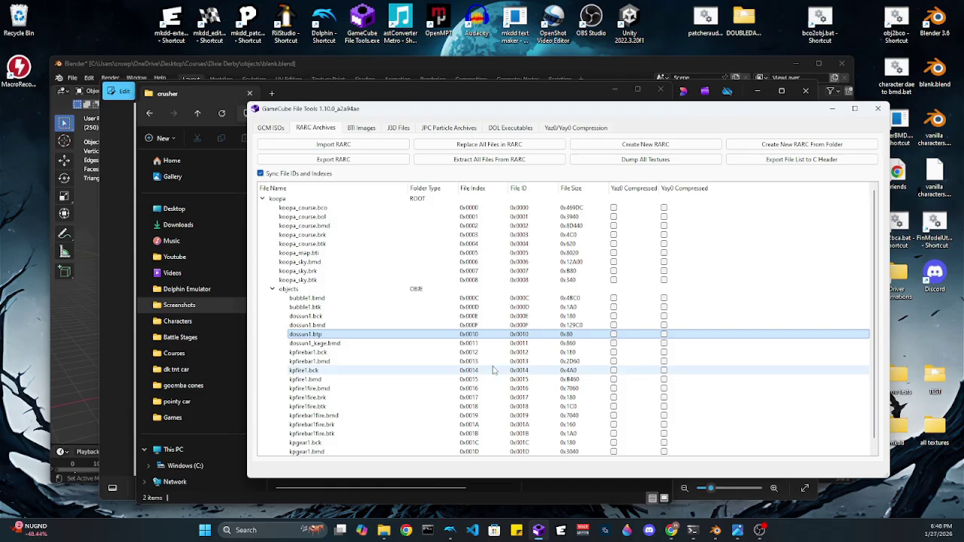
- Extract dossun1_kage.bmd from the archive into the completed folder
click(339, 343)
right_click(338, 342)
click(357, 362)
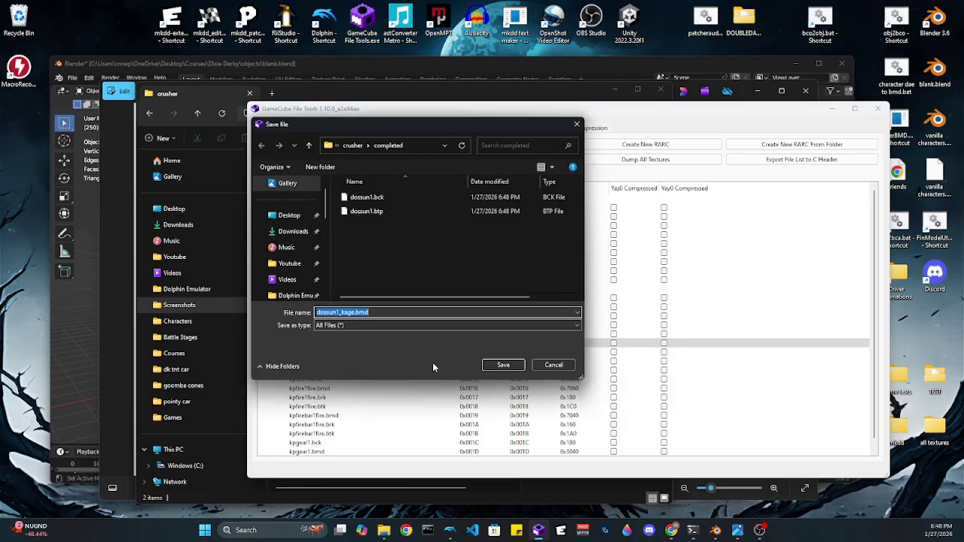
click(514, 366)
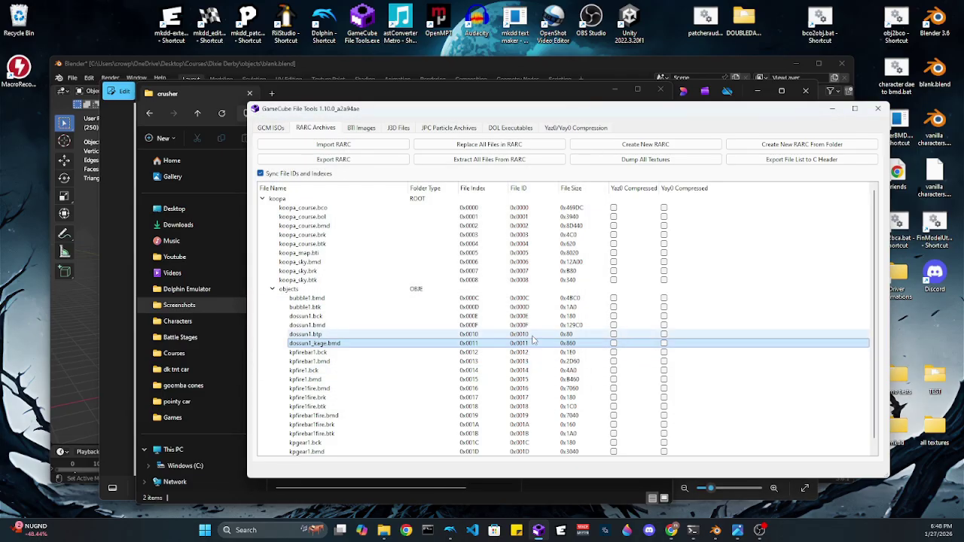
- Convert dossun1.bmd from the crusher folder with SuperBMD.exe in the SuperBMD_2.4.7 folder
click(832, 109)
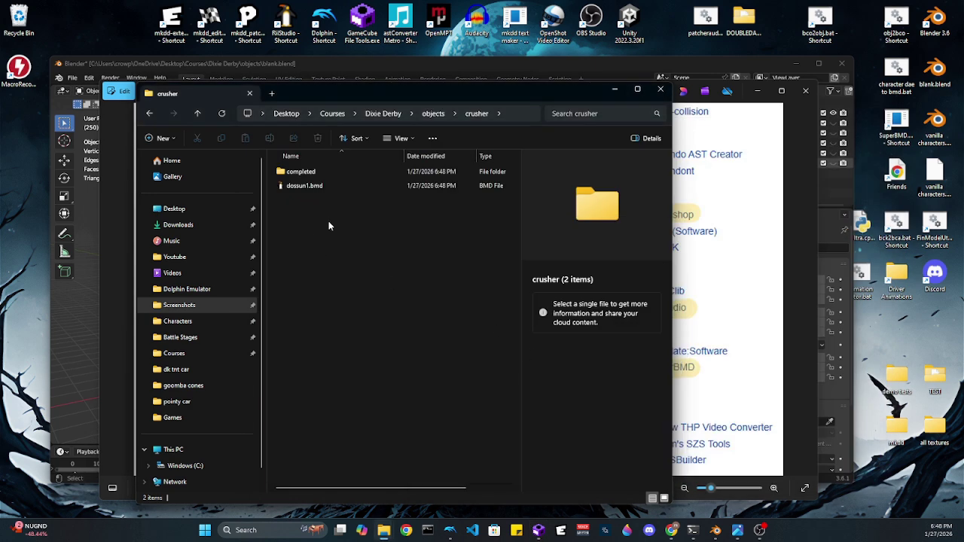
click(312, 185)
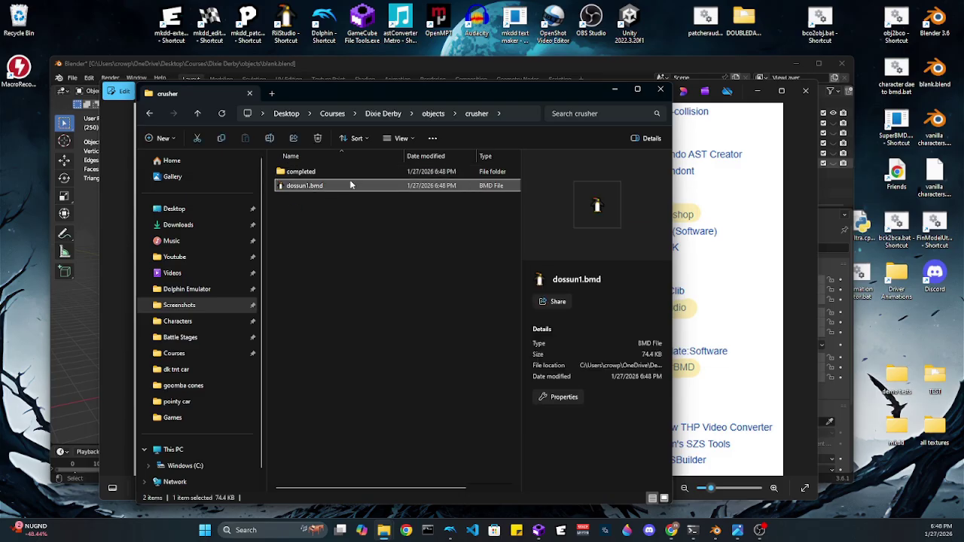
right_click(895, 125)
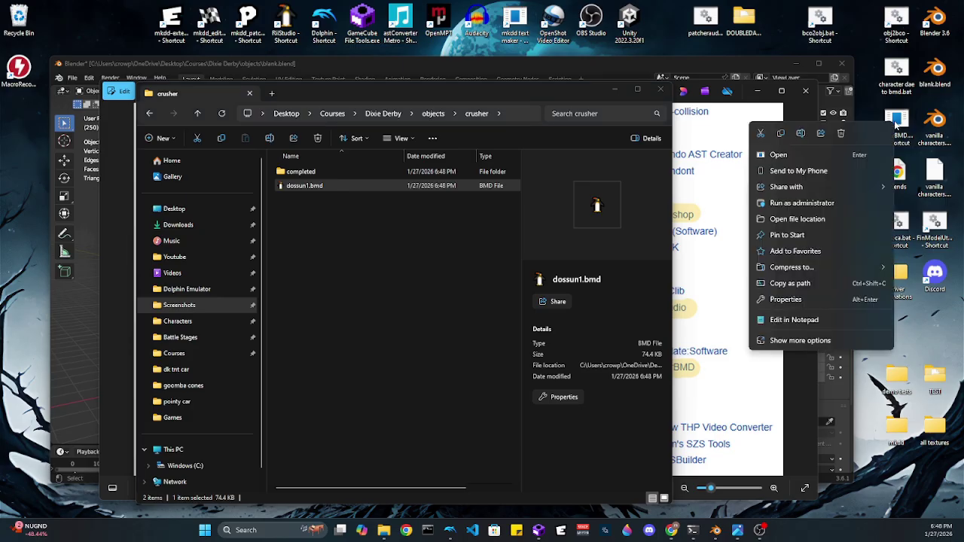
click(813, 203)
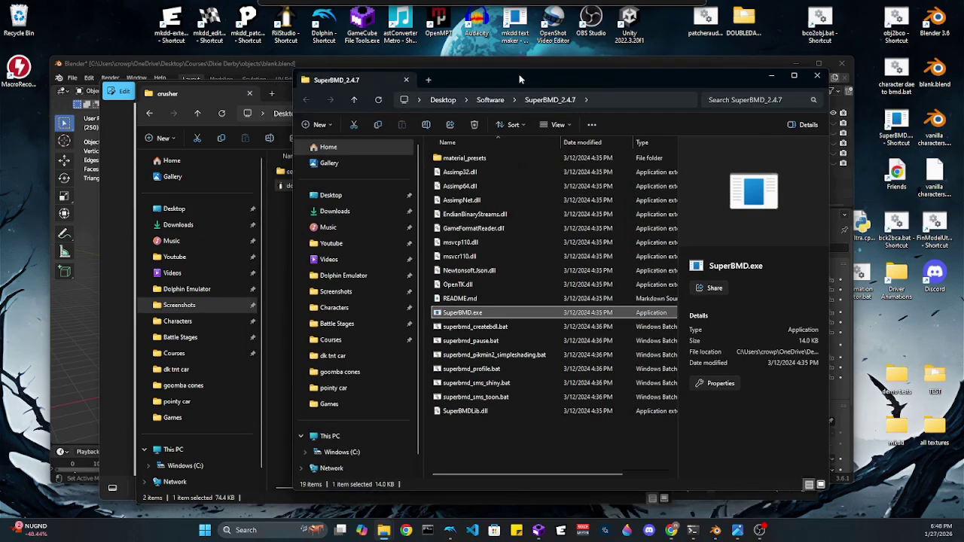
drag(541, 79, 583, 72)
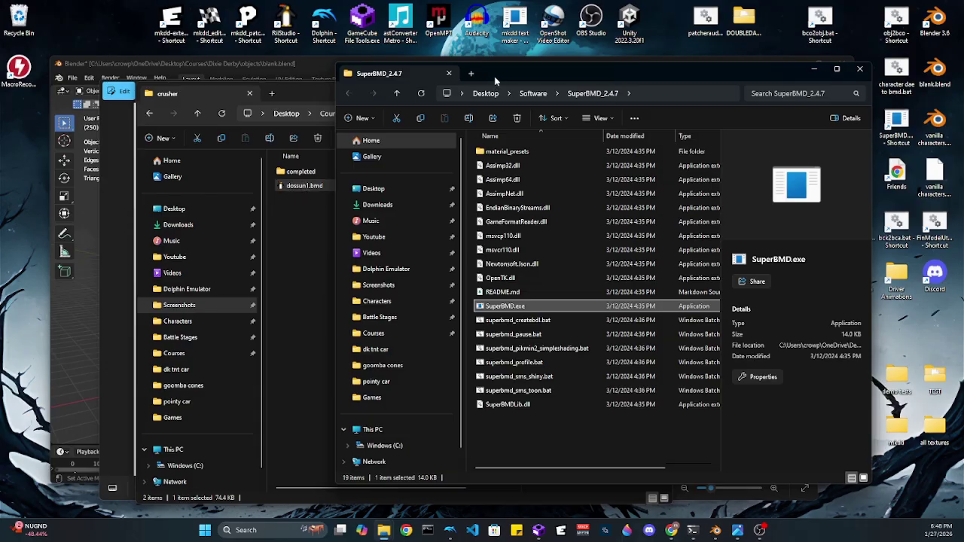
drag(314, 93, 172, 92)
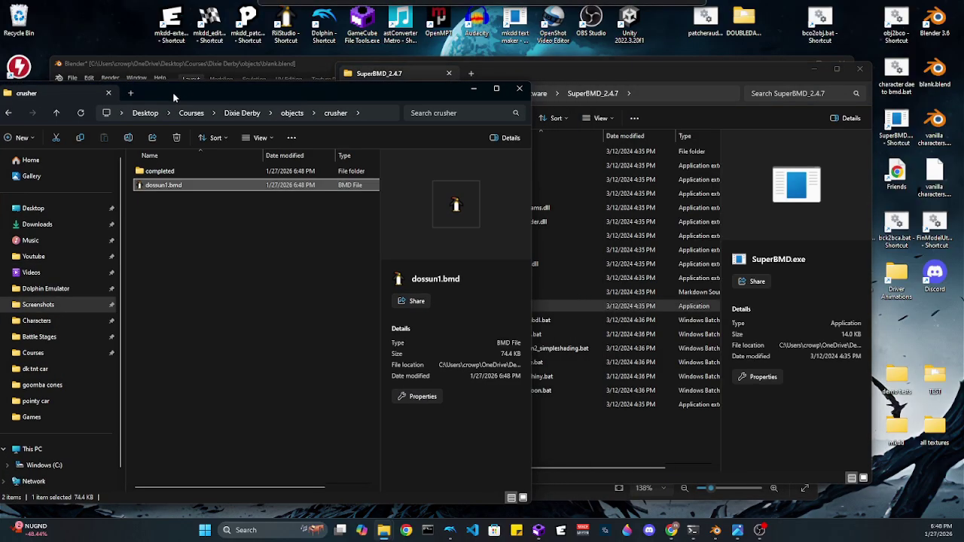
drag(162, 186, 552, 307)
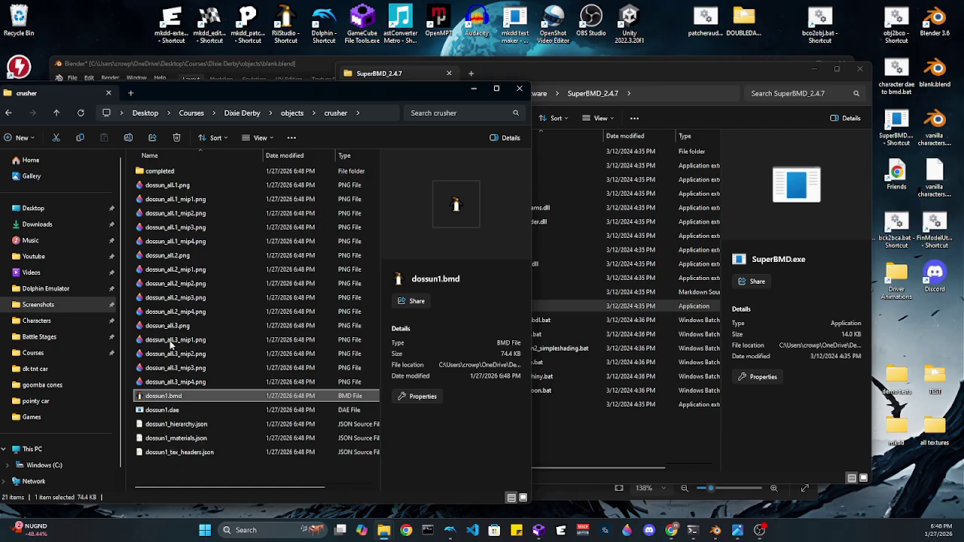
- Display the contents of the crusher folder as large icons
right_click(228, 467)
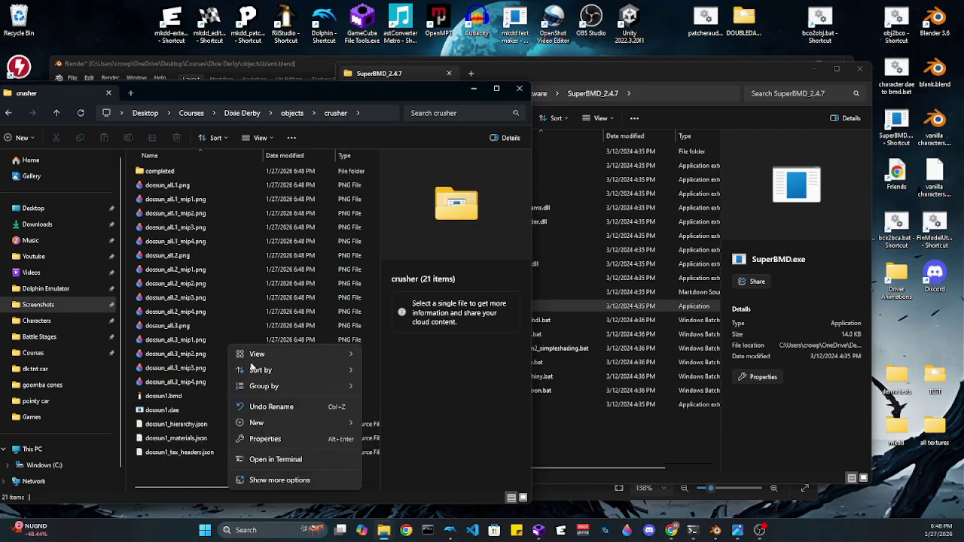
mouse_move(258, 352)
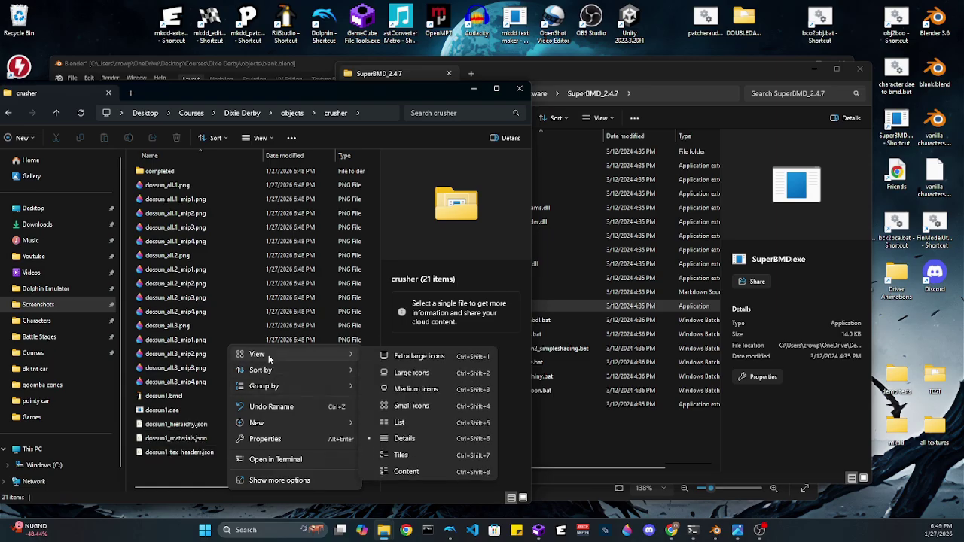
click(381, 372)
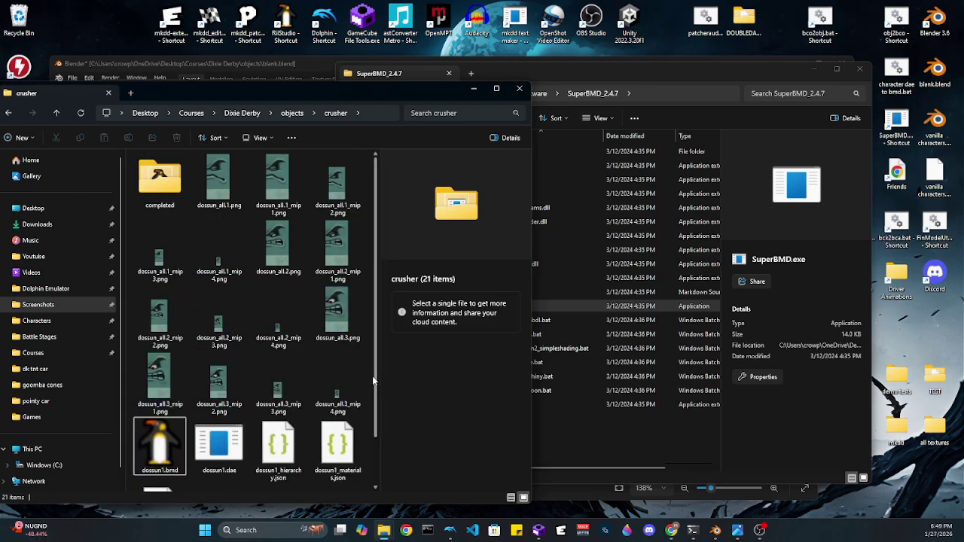
- Close the SuperBMD_2.4.7 folder and minimize the software list image, keeping the crusher folder in front of Blender
click(690, 77)
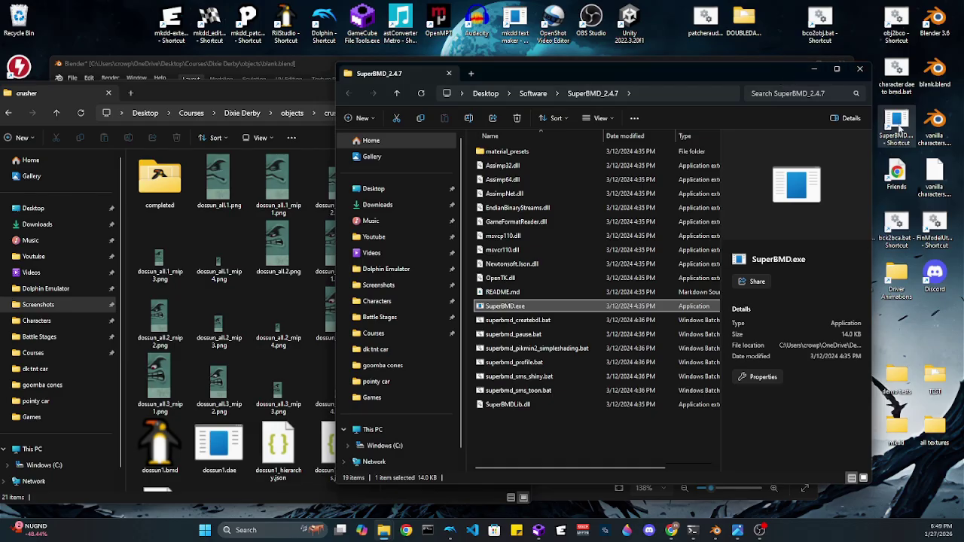
click(859, 70)
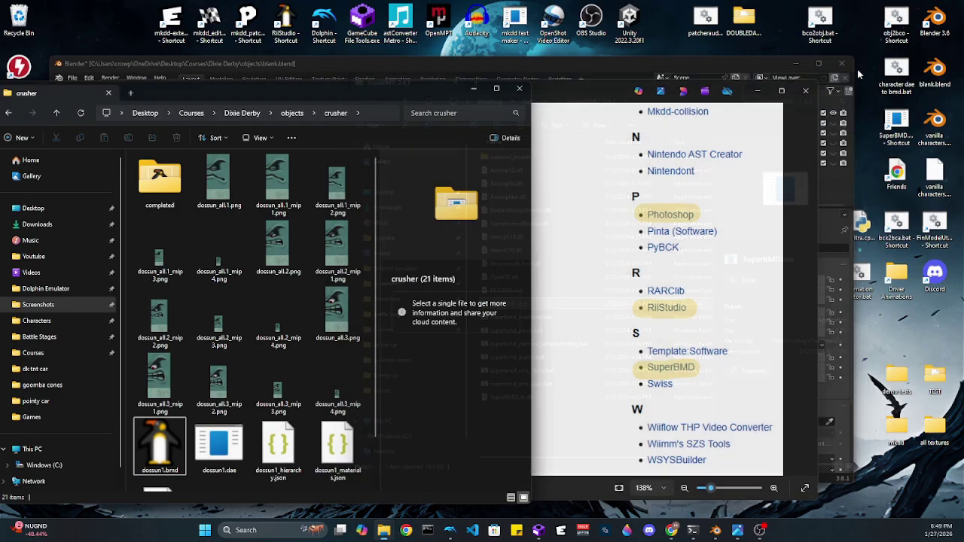
click(757, 91)
drag(322, 101, 529, 82)
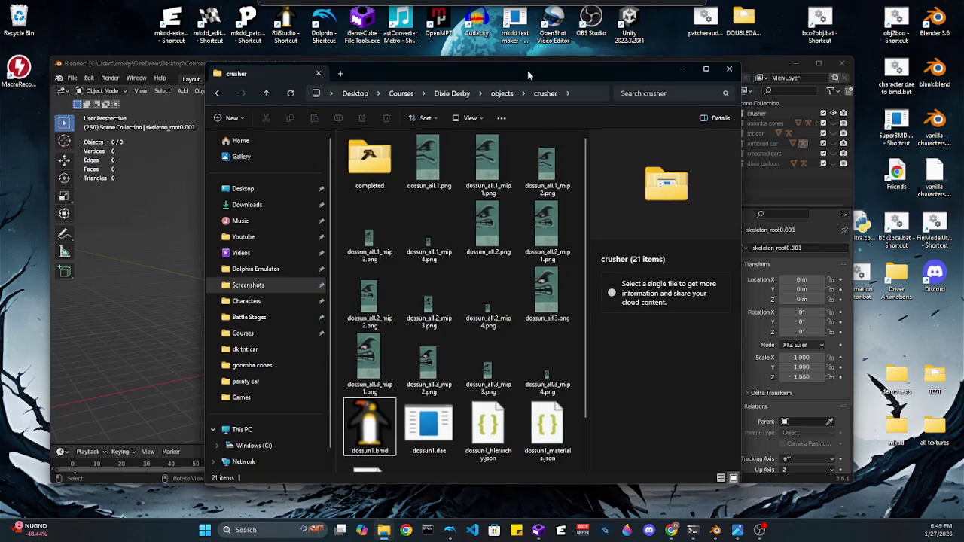
- Delete all mip1 to mip4 texture PNGs from the crusher folder, keeping dossun_all.1.png, dossun_all.2.png and dossun_all.3.png
click(544, 384)
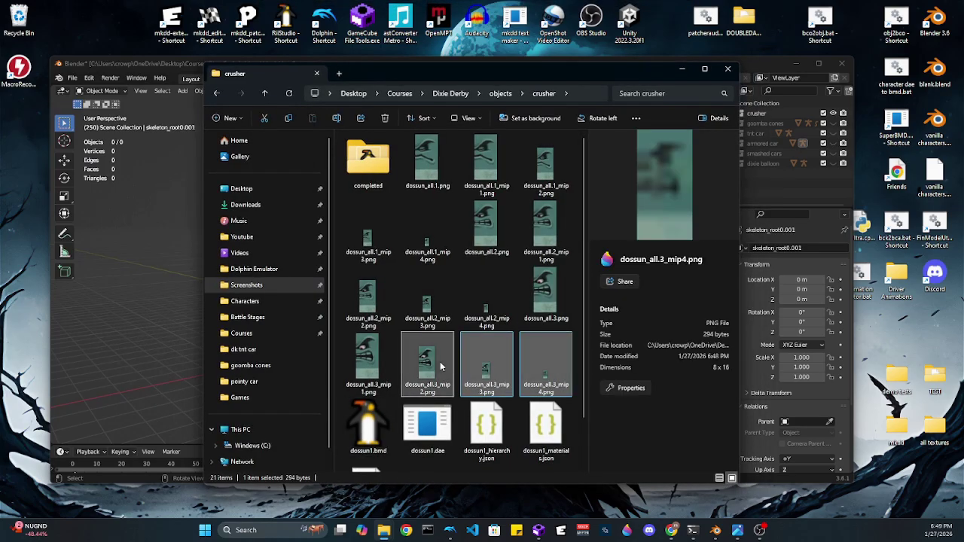
ctrl+click(468, 369)
ctrl+click(484, 305)
ctrl+click(429, 305)
ctrl+click(427, 231)
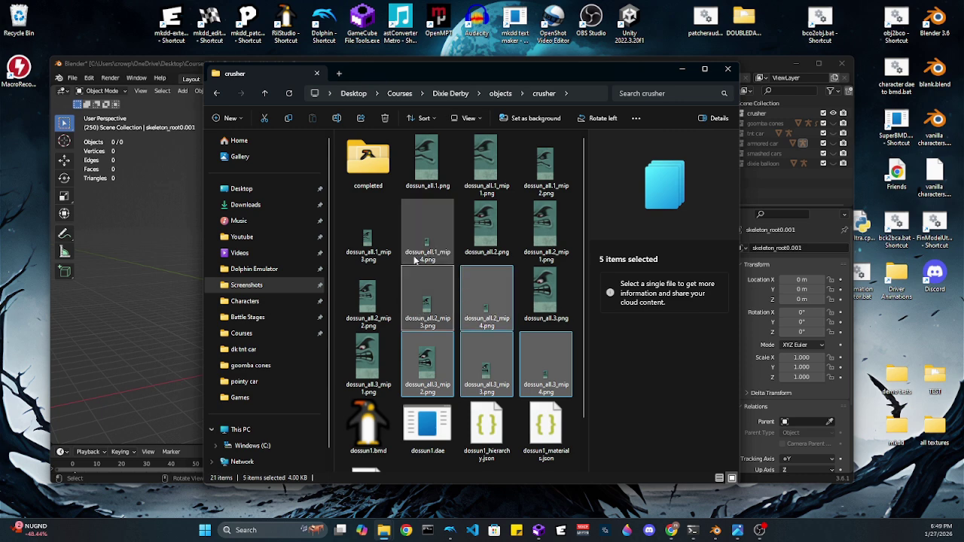
ctrl+click(427, 297)
ctrl+click(367, 297)
ctrl+click(367, 231)
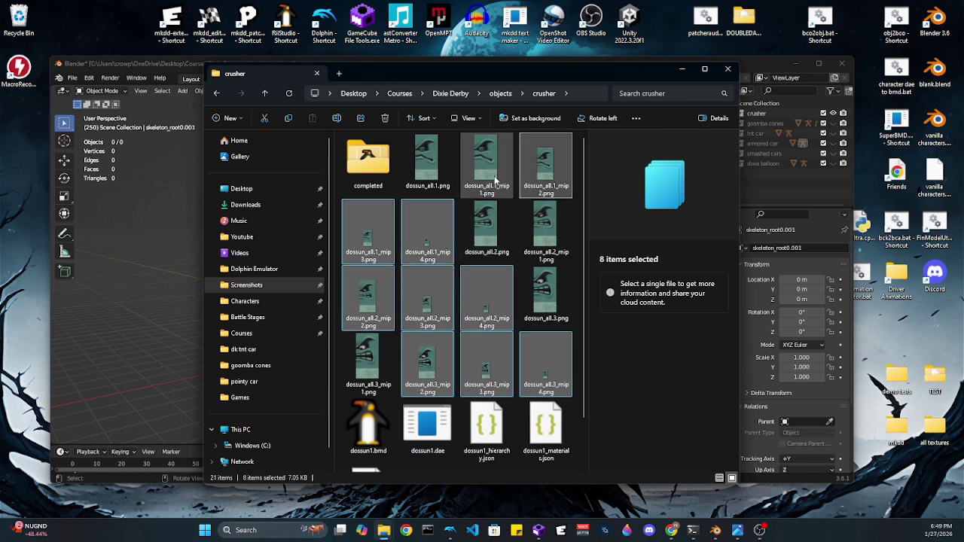
ctrl+click(544, 164)
ctrl+click(485, 164)
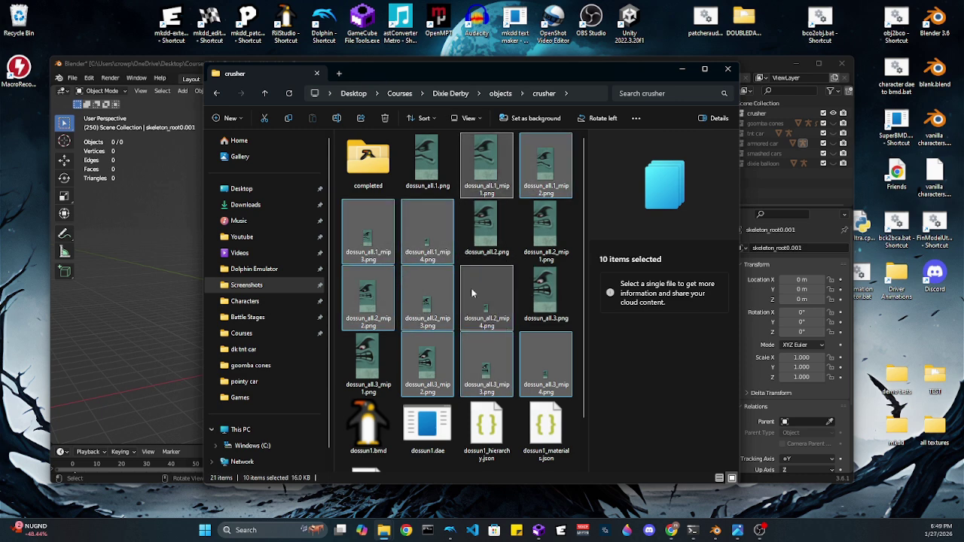
ctrl+click(543, 232)
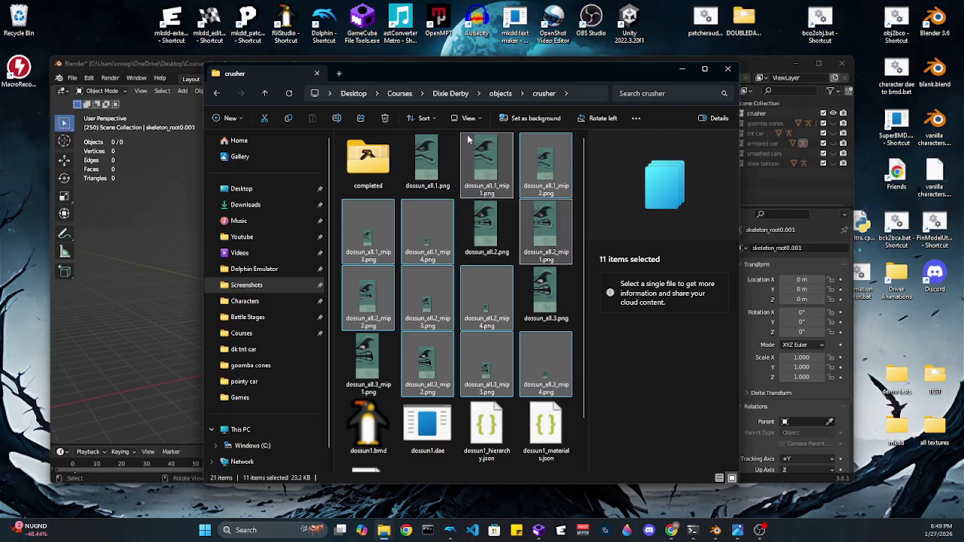
ctrl+click(374, 387)
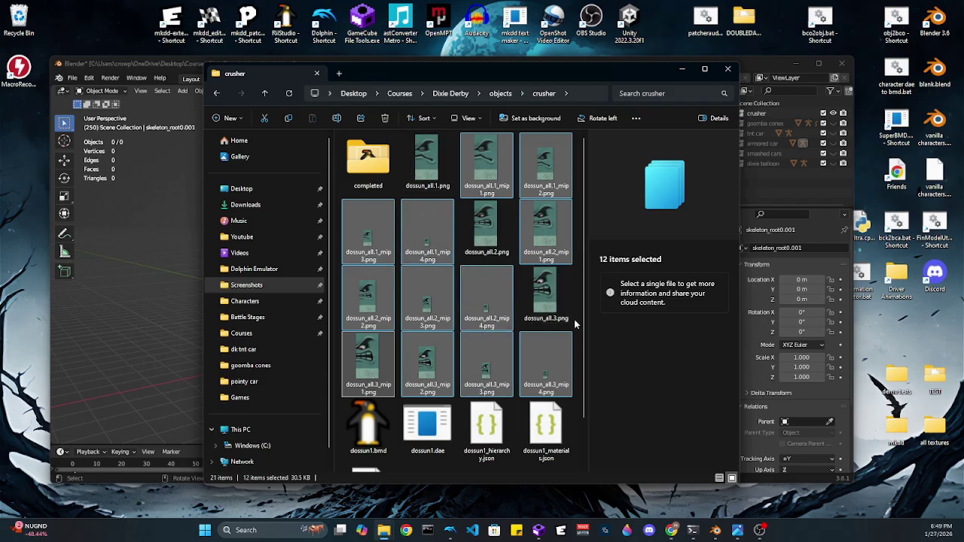
key(Delete)
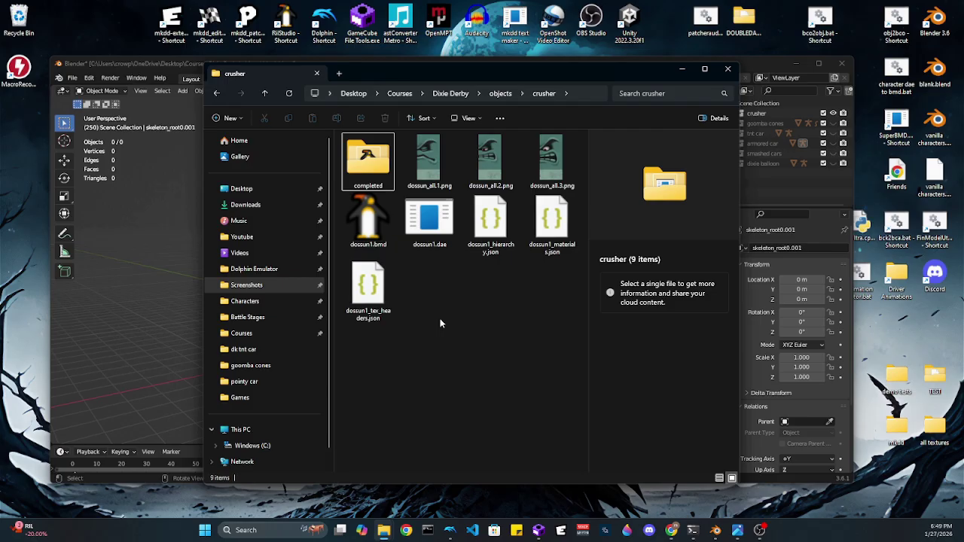
- Copy blank.blend from the desktop into the crusher folder and open the copy in Blender
right_click(935, 71)
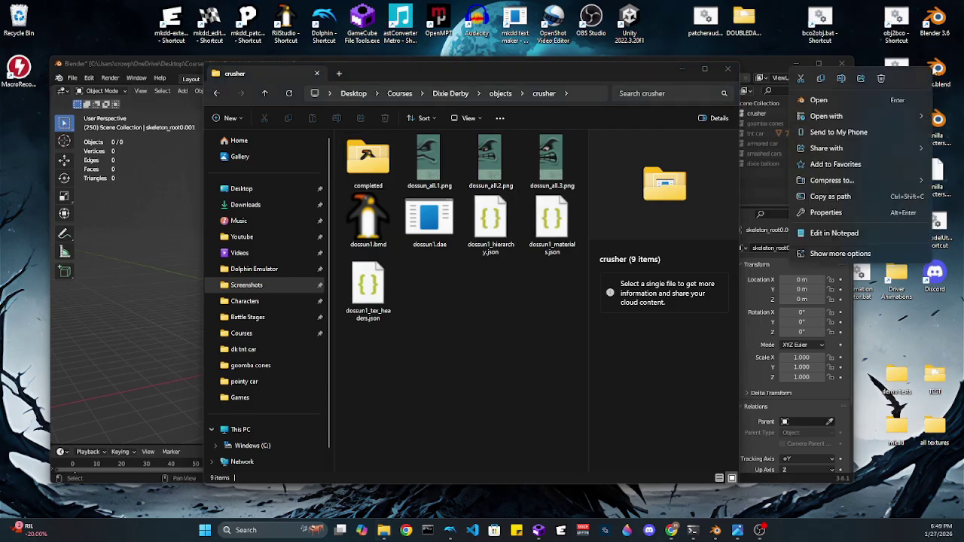
click(821, 79)
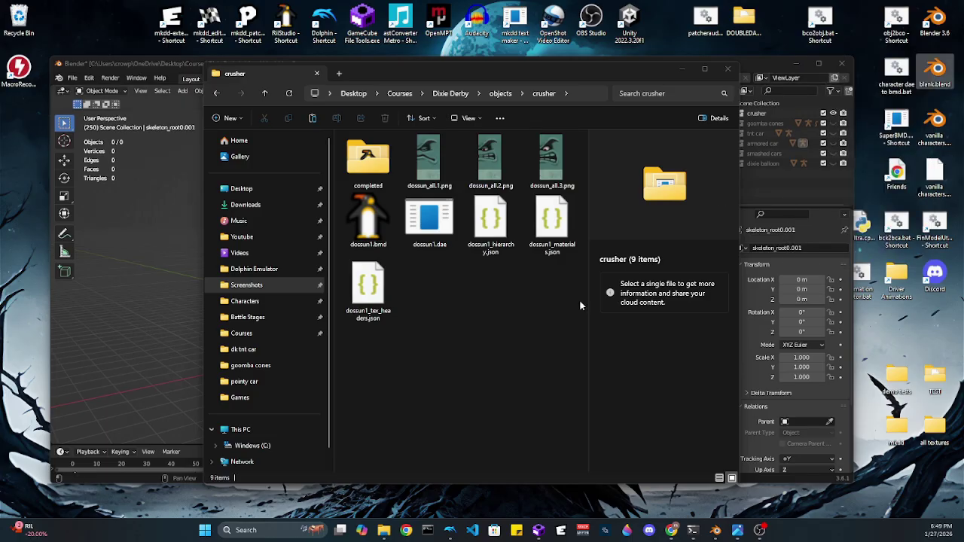
right_click(453, 334)
click(452, 340)
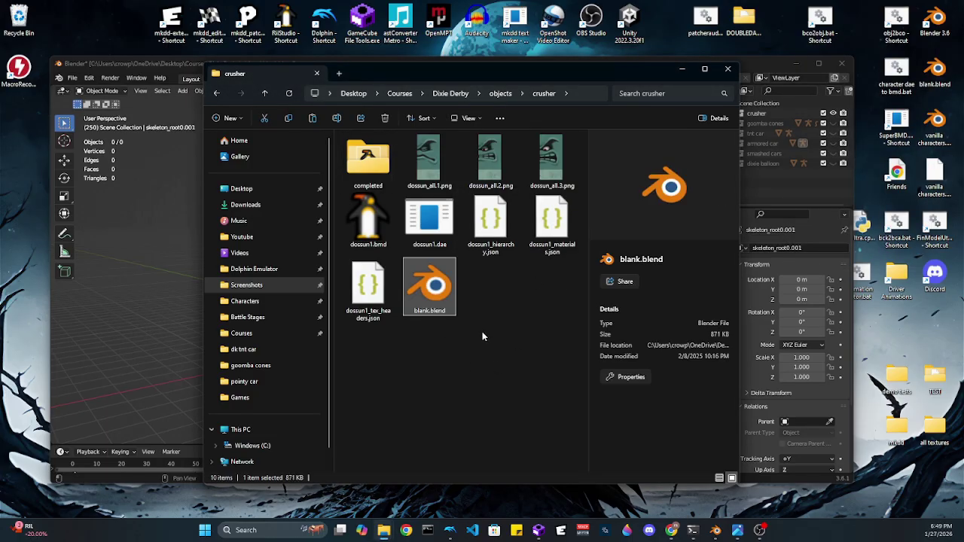
double_click(423, 291)
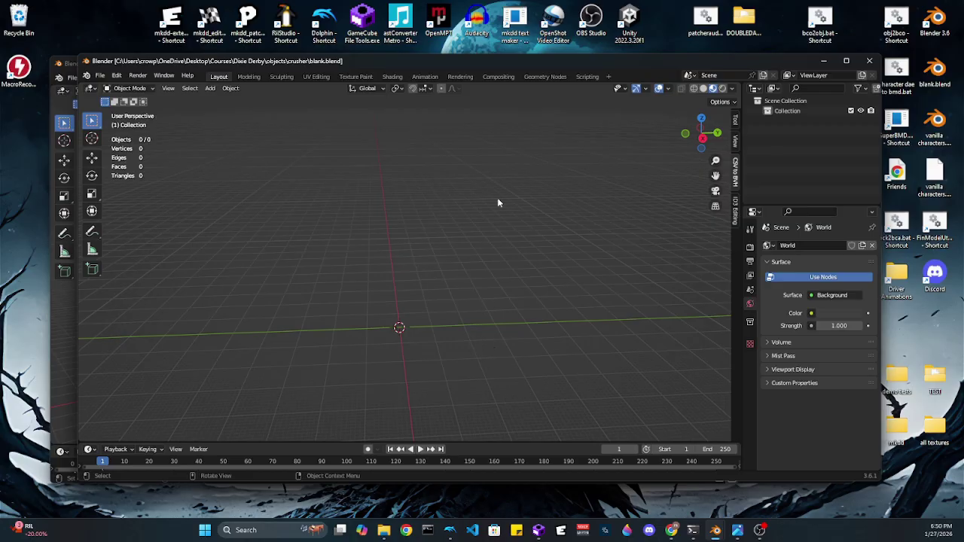
drag(511, 59, 529, 43)
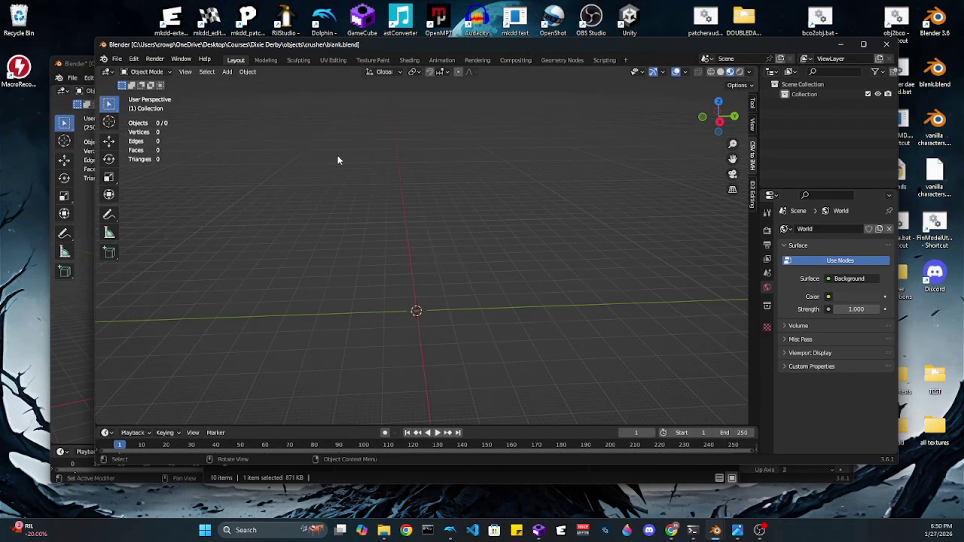
- Import dossun1.bmd from the crusher folder as a Nintendo BMD/BDL model with the default import options
click(118, 59)
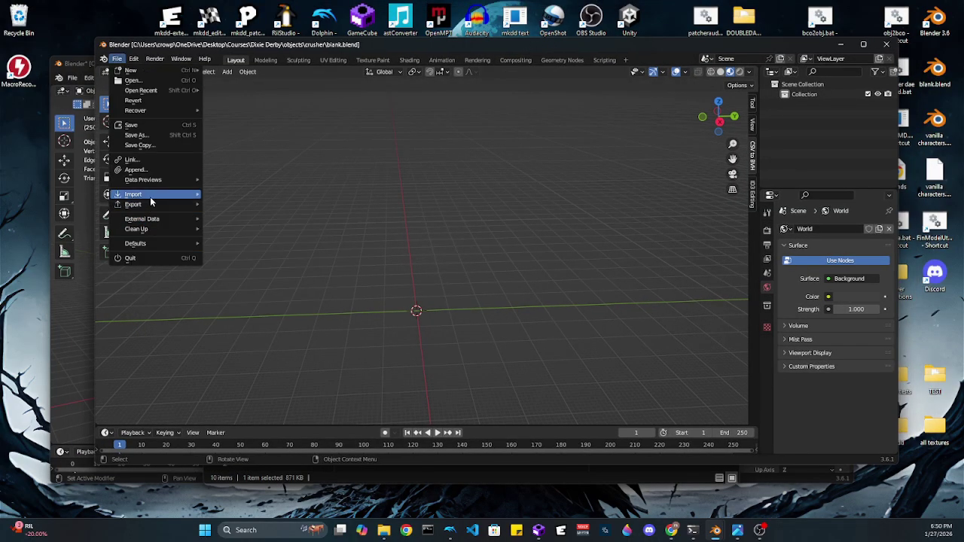
mouse_move(150, 196)
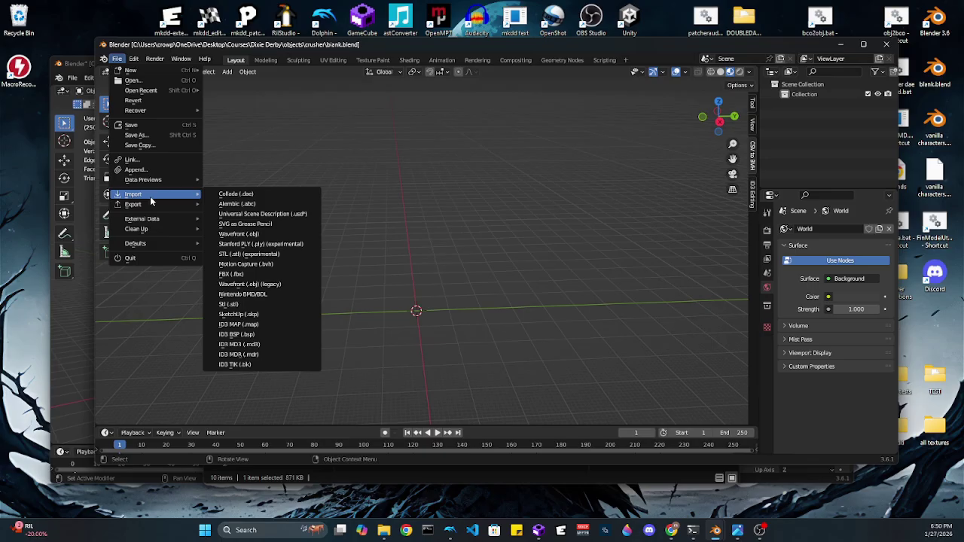
click(265, 294)
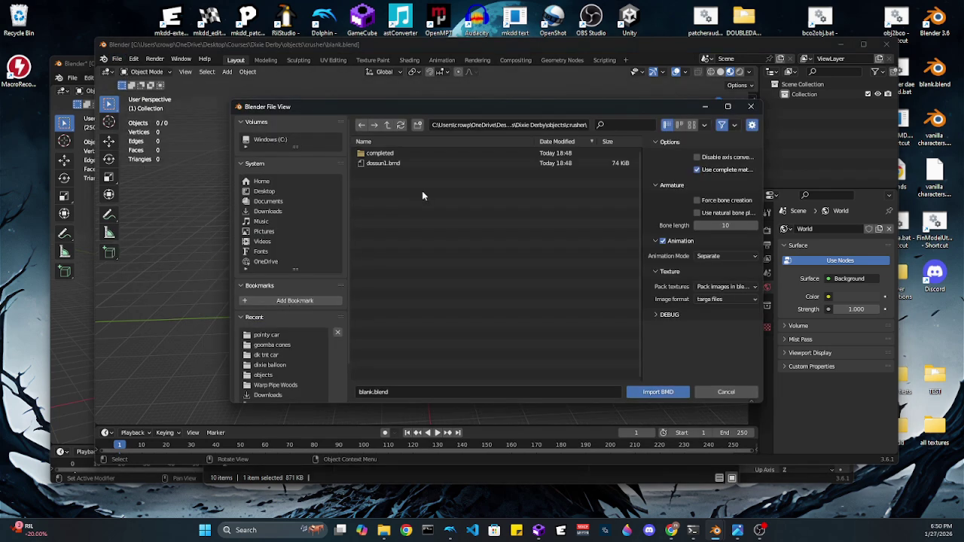
double_click(387, 163)
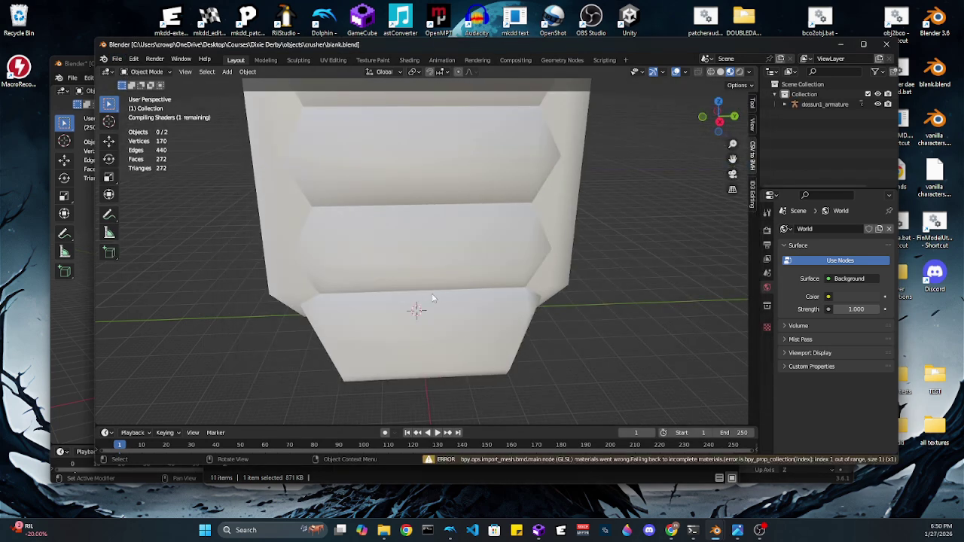
- Examine the imported Thwomp model's shape and textures from the front, sides and above
scroll(467, 305, down, 3)
middle_drag(375, 298, 500, 307)
scroll(429, 315, down, 3)
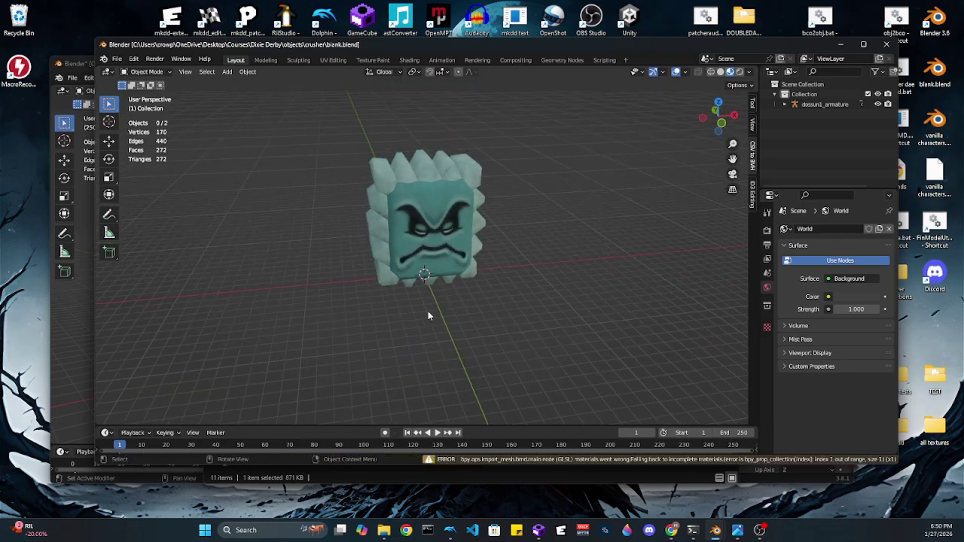
middle_drag(427, 316, 496, 321)
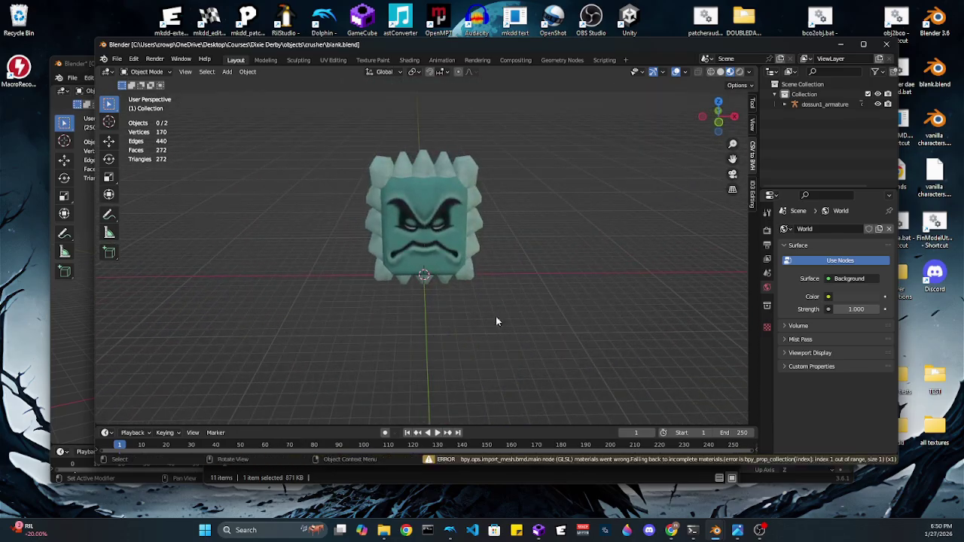
middle_drag(574, 316, 444, 355)
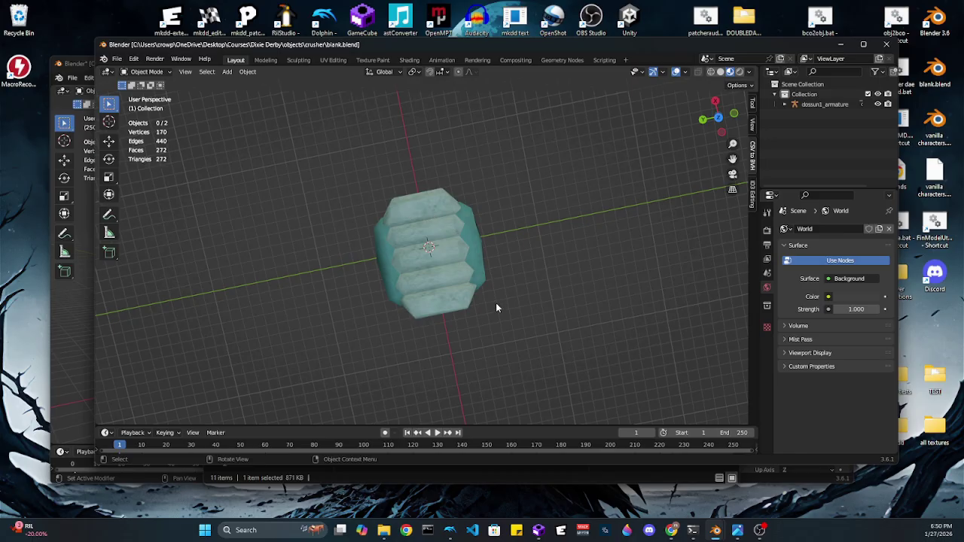
mouse_move(496, 307)
middle_down()
mouse_move(351, 216)
mouse_move(570, 236)
mouse_move(492, 306)
mouse_move(479, 301)
mouse_move(505, 315)
middle_up()
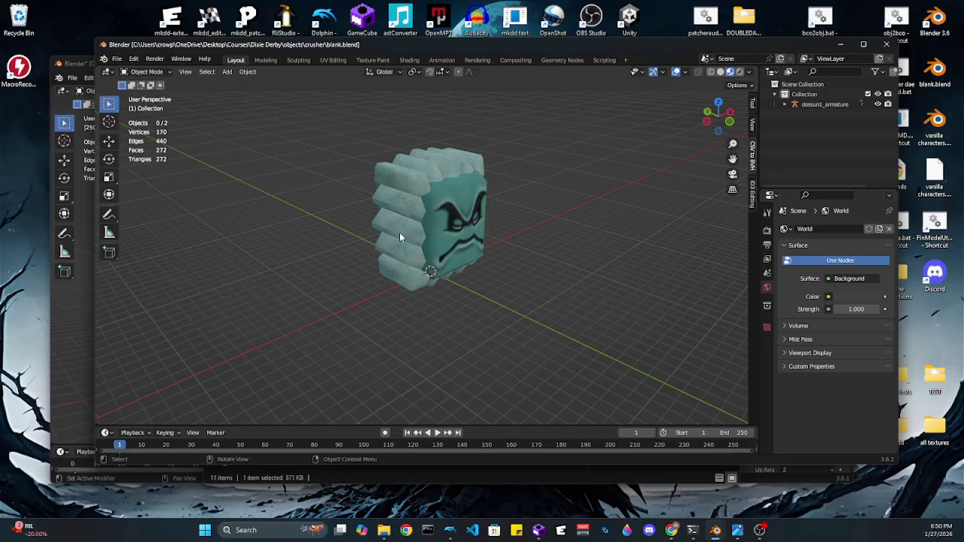
middle_drag(432, 241, 467, 309)
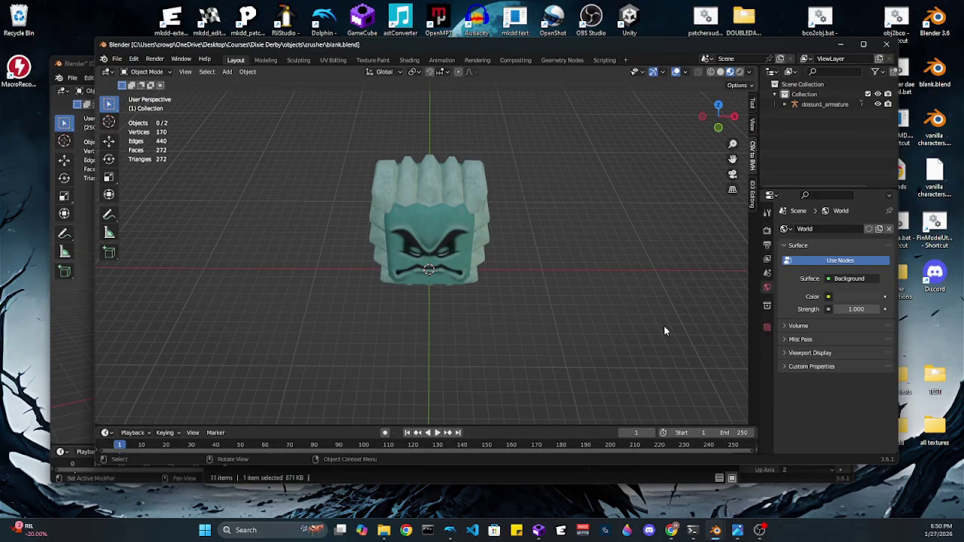
middle_drag(568, 310, 602, 286)
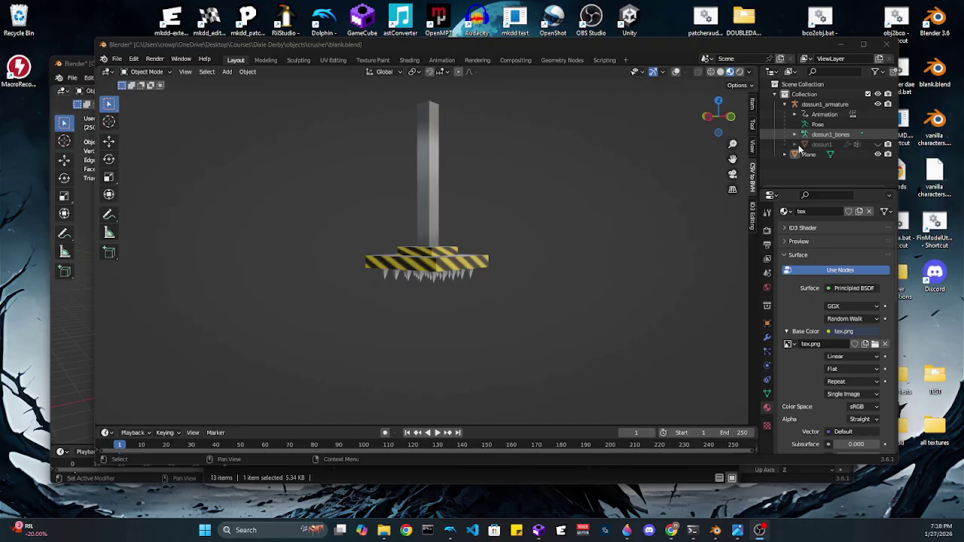
- Show the viewport overlays and unhide the dossun1 mesh to compare its size with the crusher from above and the front
middle_drag(535, 273, 508, 295)
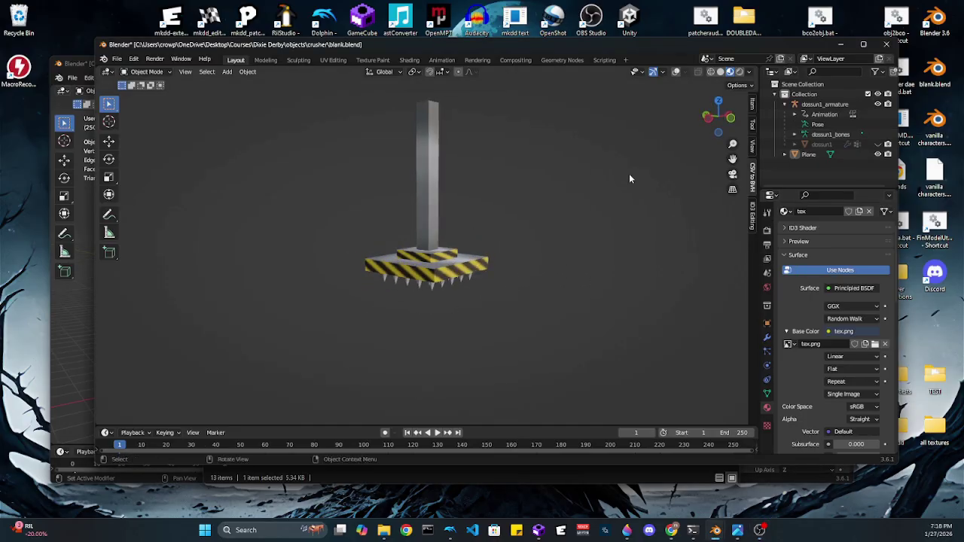
click(675, 71)
middle_drag(591, 205, 561, 248)
click(877, 144)
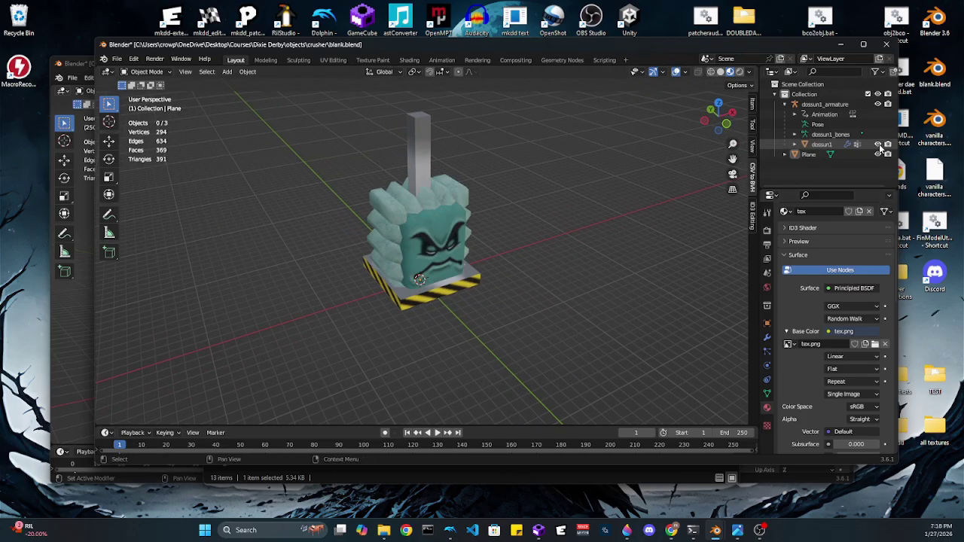
middle_drag(487, 224, 456, 299)
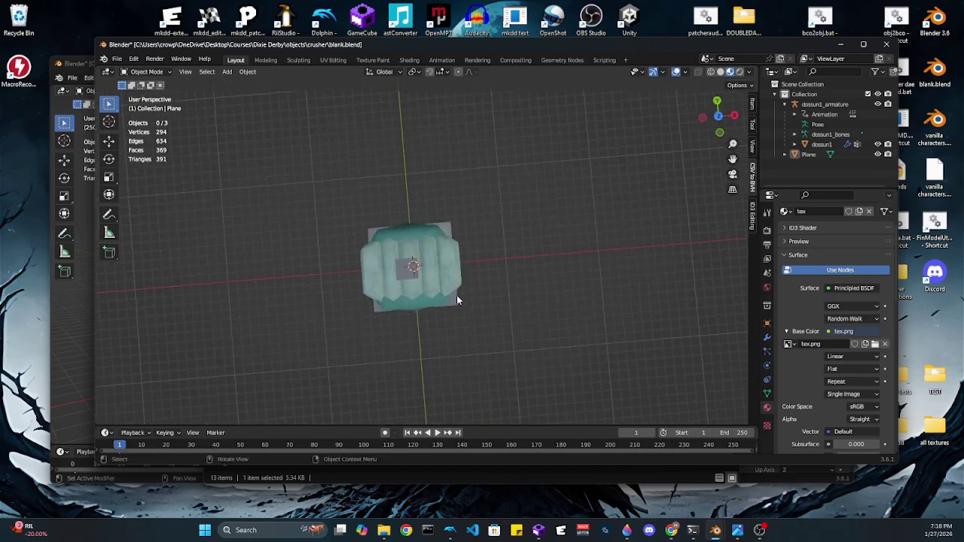
click(719, 115)
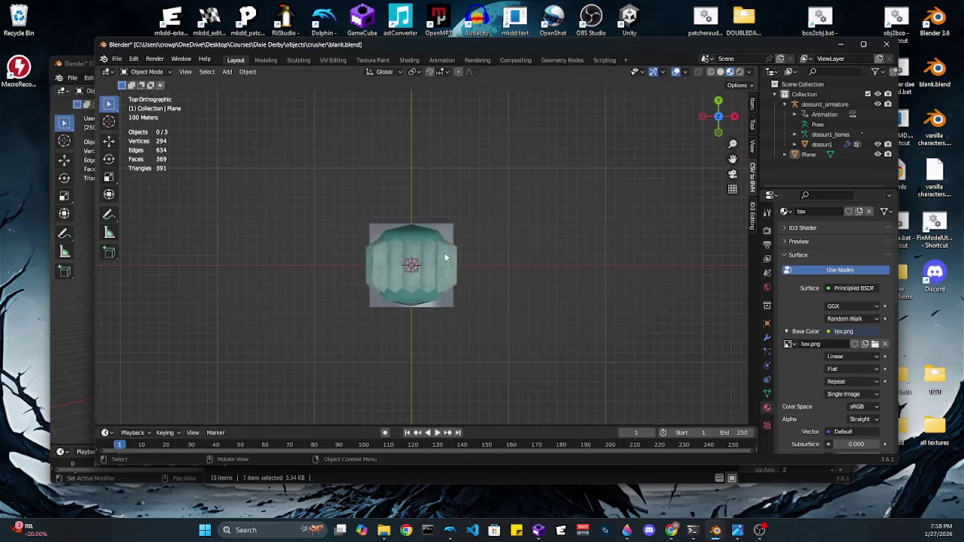
middle_drag(446, 258, 491, 219)
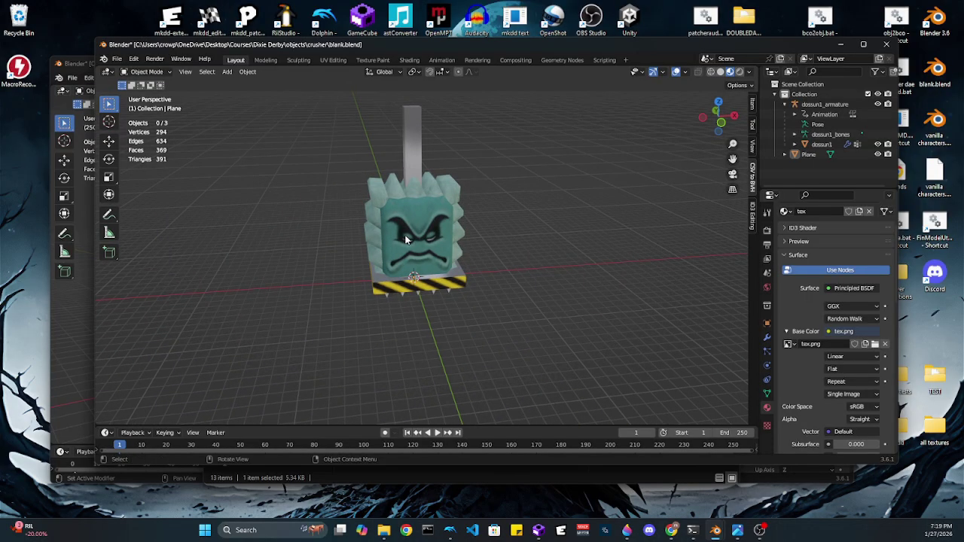
middle_drag(404, 235, 440, 234)
- Move all of dossun1's geometry about 1404 m along the X axis in Edit Mode, clear of the crusher
click(431, 231)
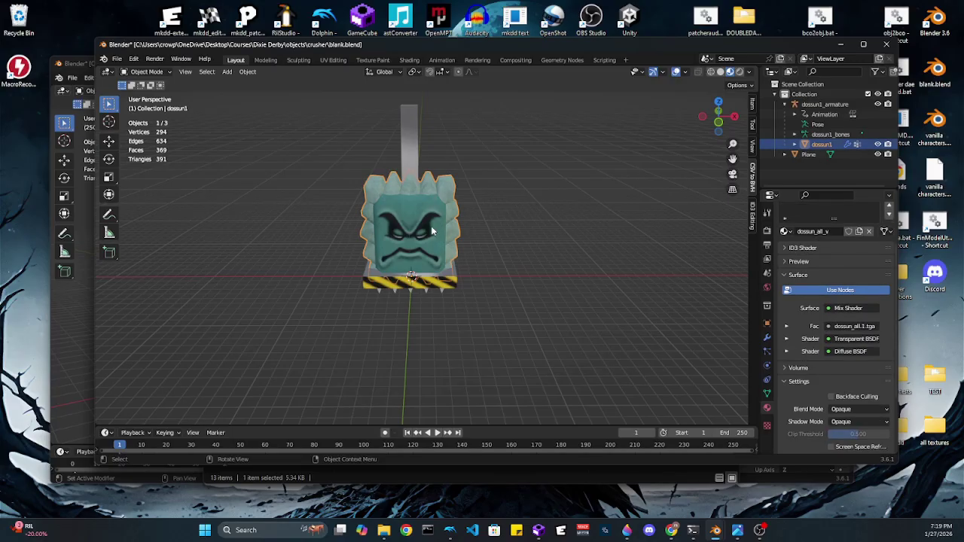
key(ctrl+Tab)
click(501, 224)
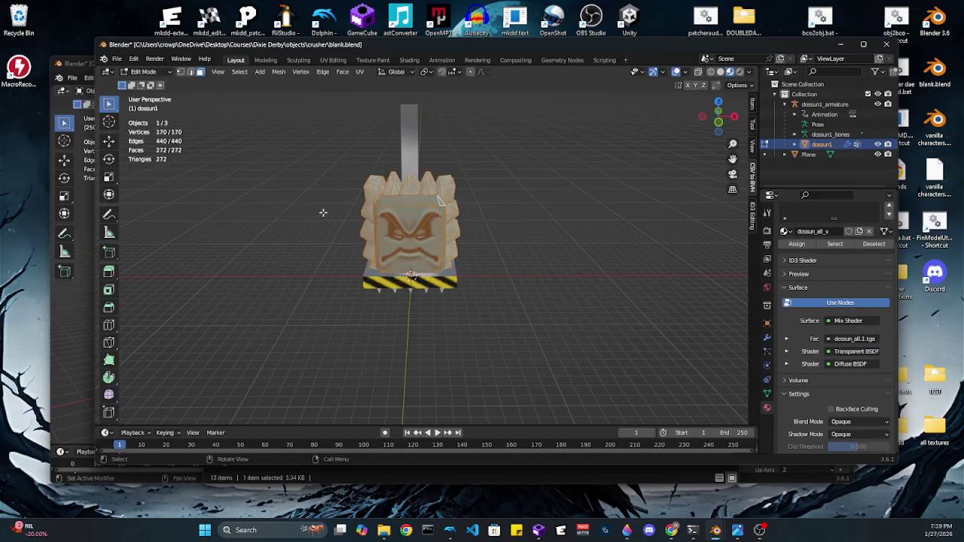
key(g)
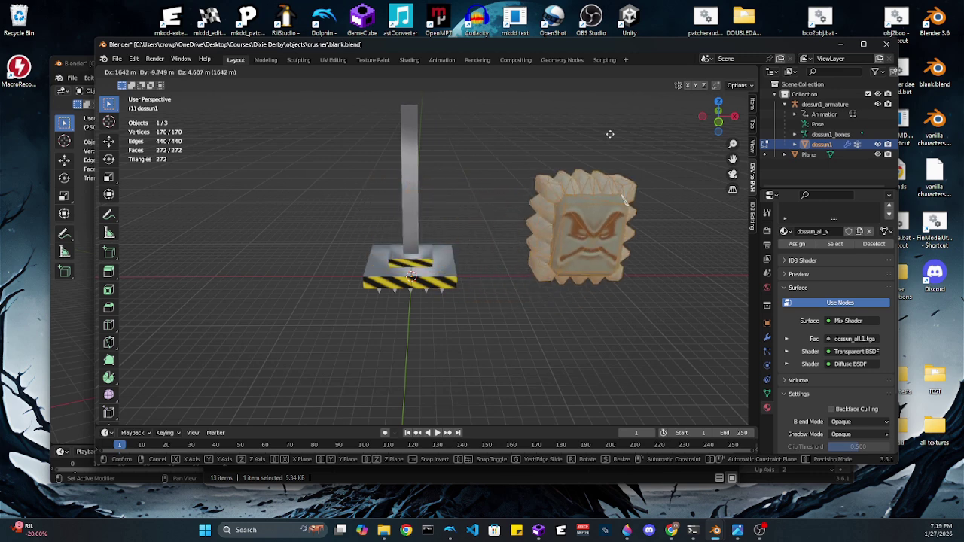
key(x)
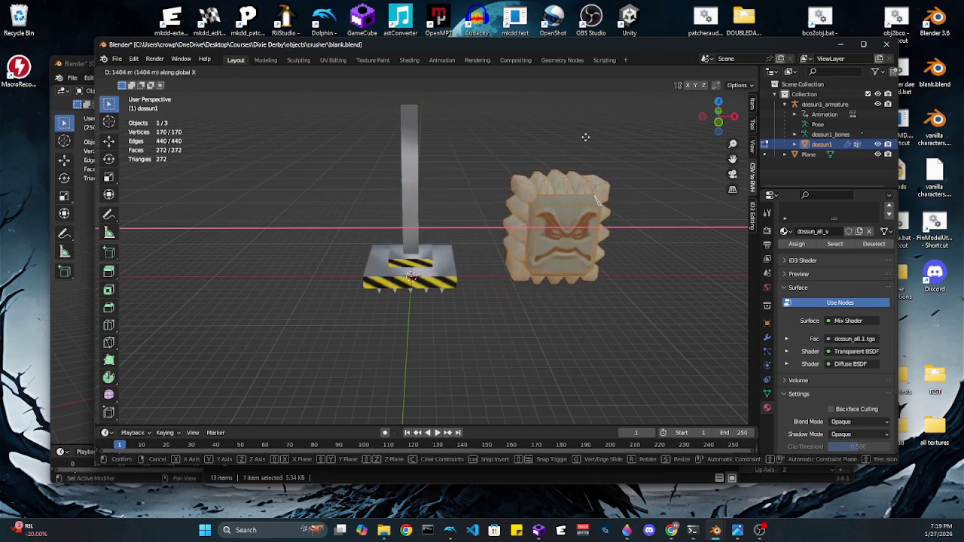
click(585, 137)
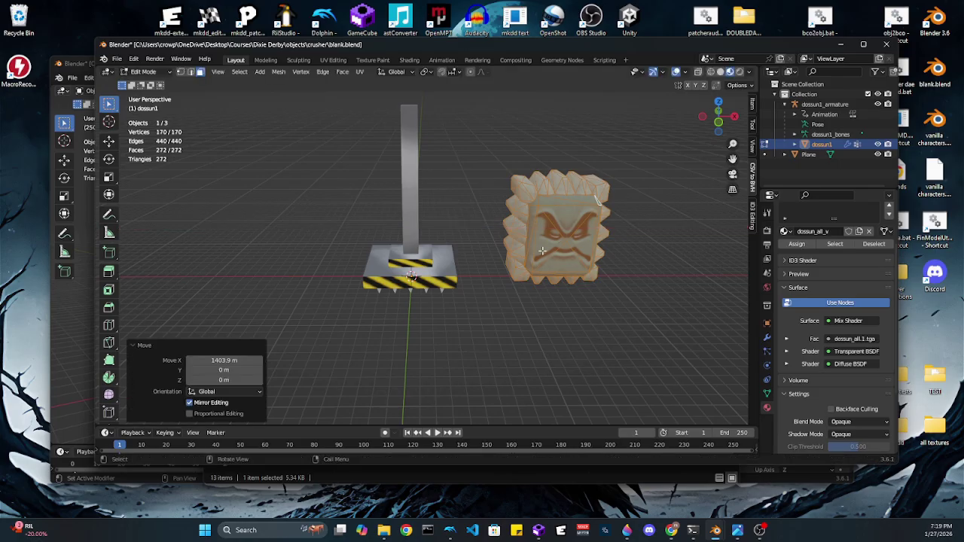
key(ctrl+Tab)
click(482, 272)
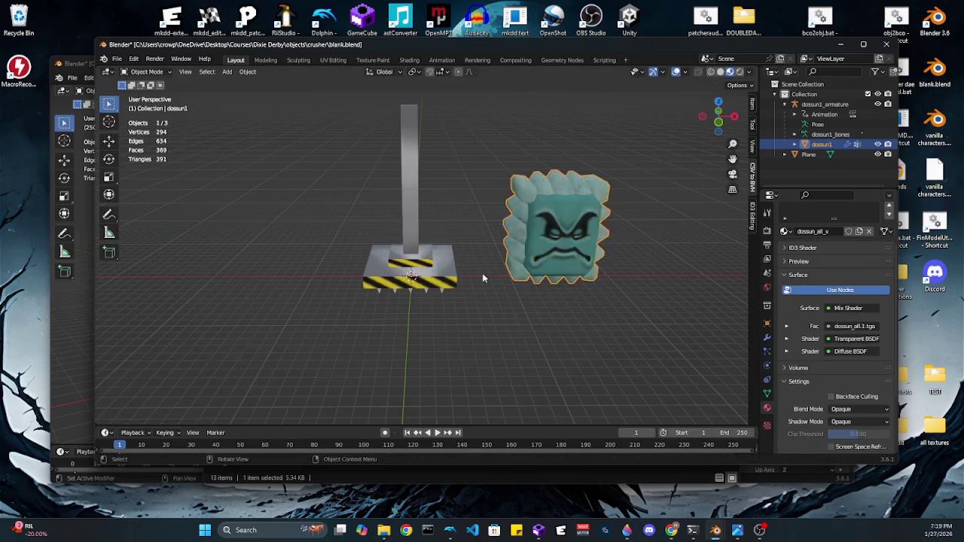
- Try joining the crusher Plane into the dossun1 mesh, and undo the join
click(381, 272)
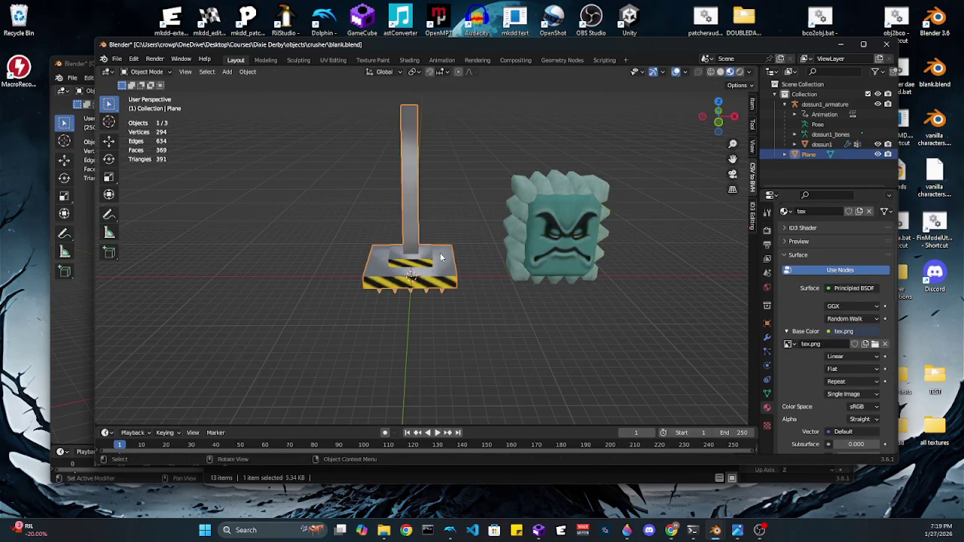
shift+click(568, 256)
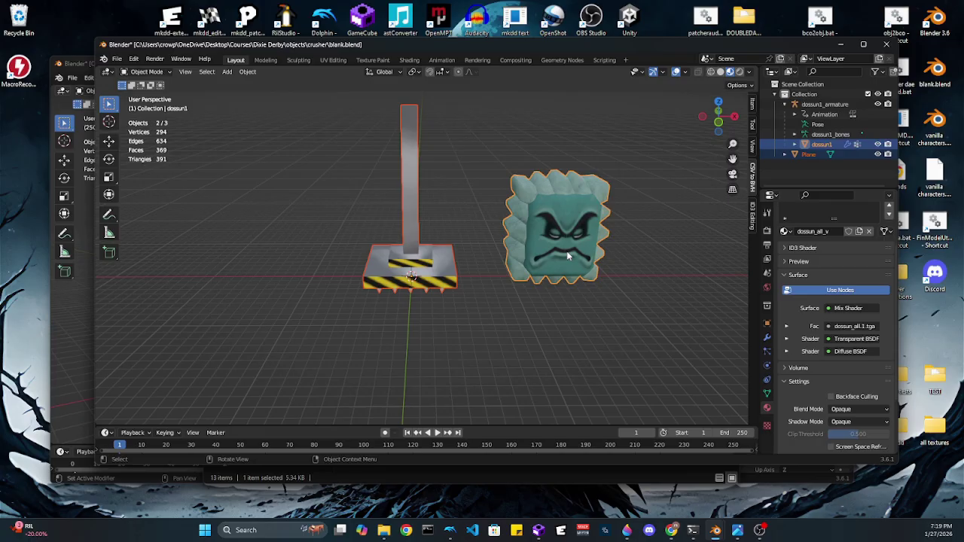
key(ctrl+j)
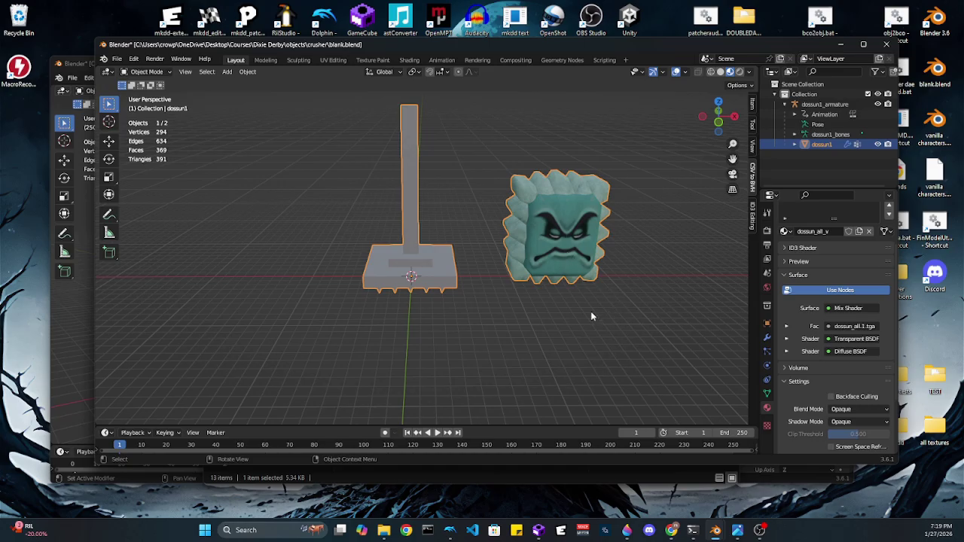
key(ctrl+z)
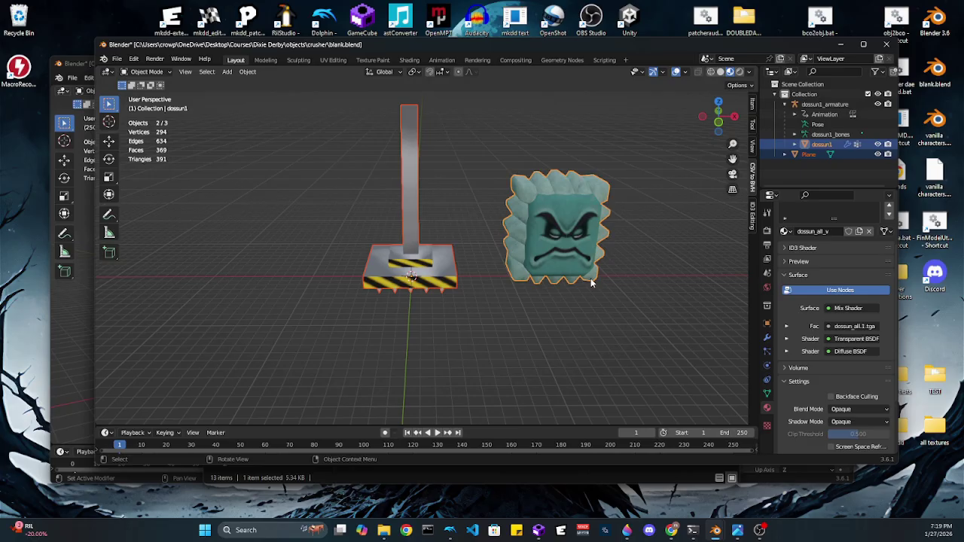
- Check the name of dossun1's UV map and rename the crusher Plane's UV map to the matching UV 0
click(767, 393)
click(766, 407)
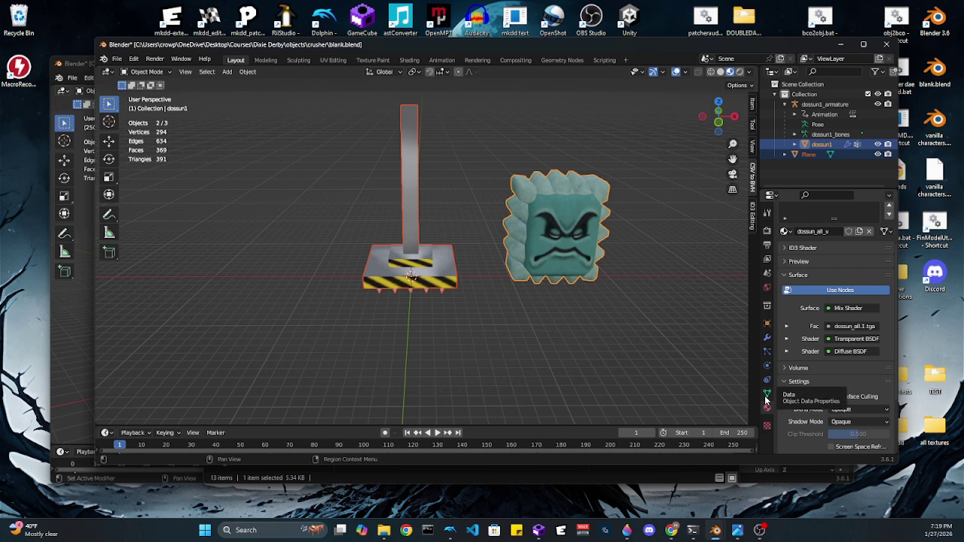
click(767, 395)
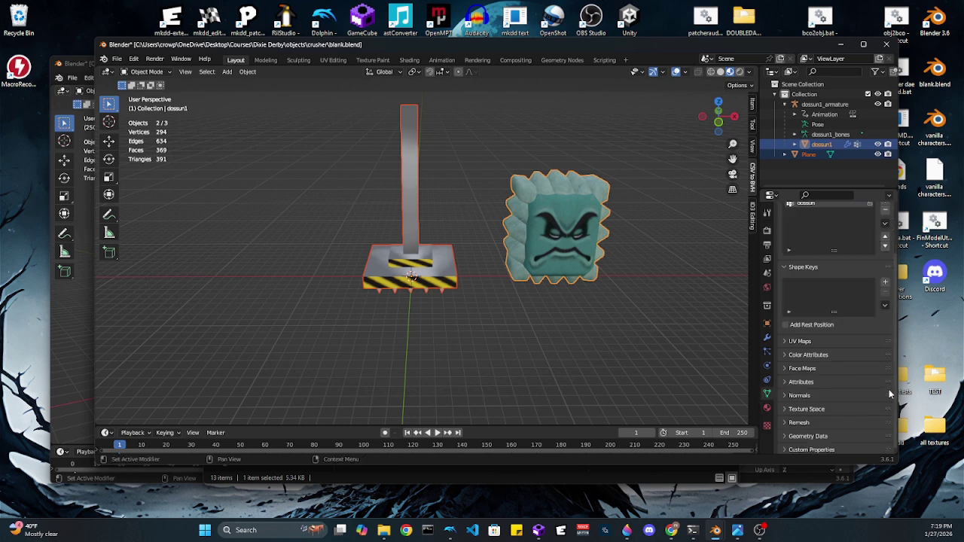
click(787, 343)
double_click(812, 358)
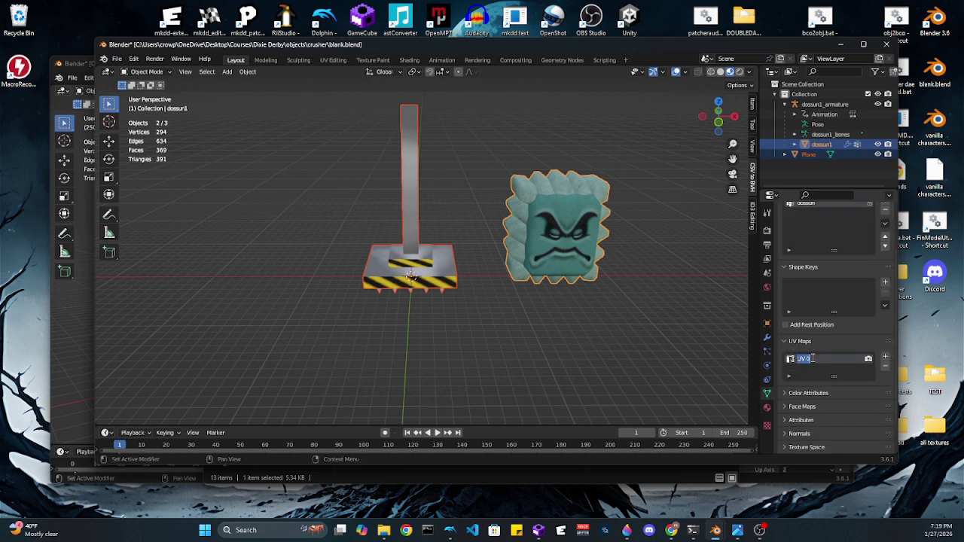
click(435, 265)
click(428, 259)
text(UVM)
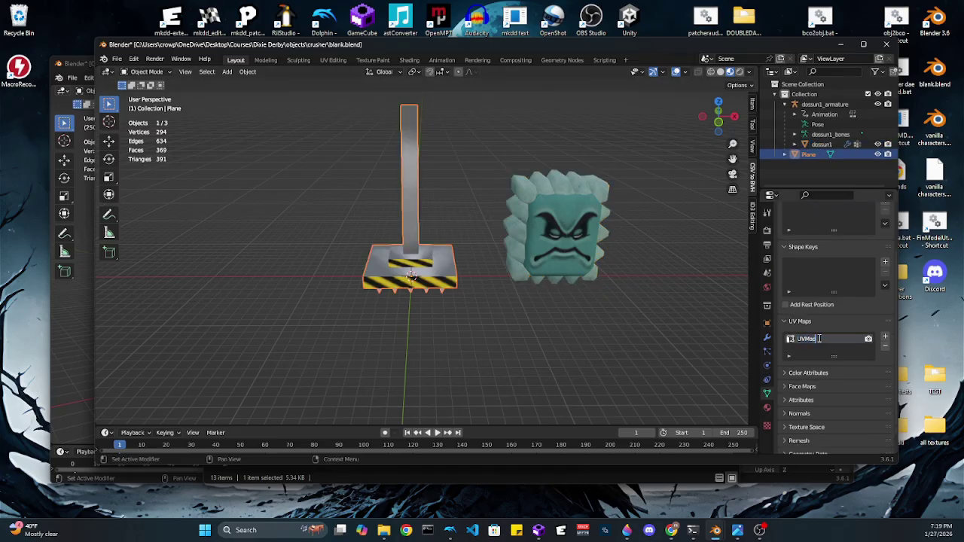
key(BackSpace)
text(0)
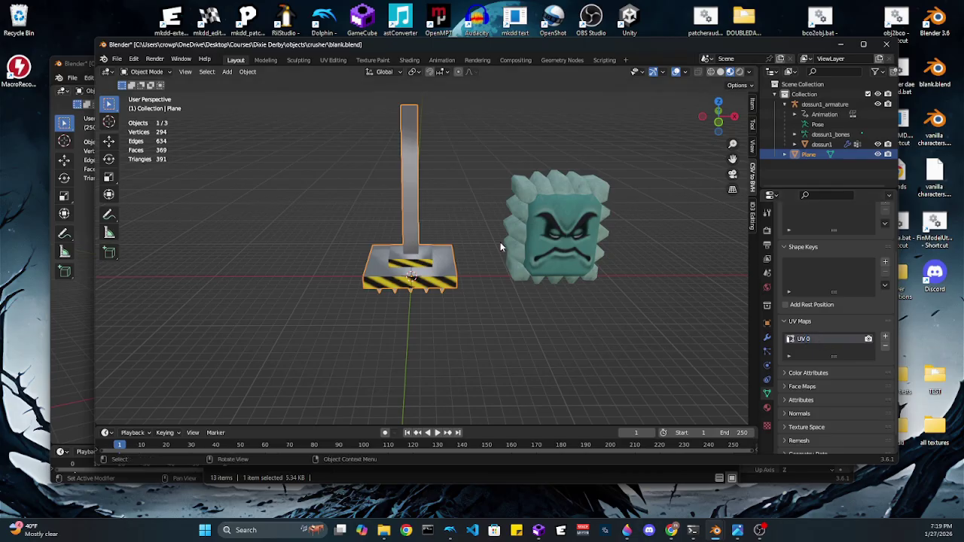
- Join the crusher Plane into the dossun1 mesh and check the joined mesh's dossun vertex group in Edit Mode
shift+click(519, 274)
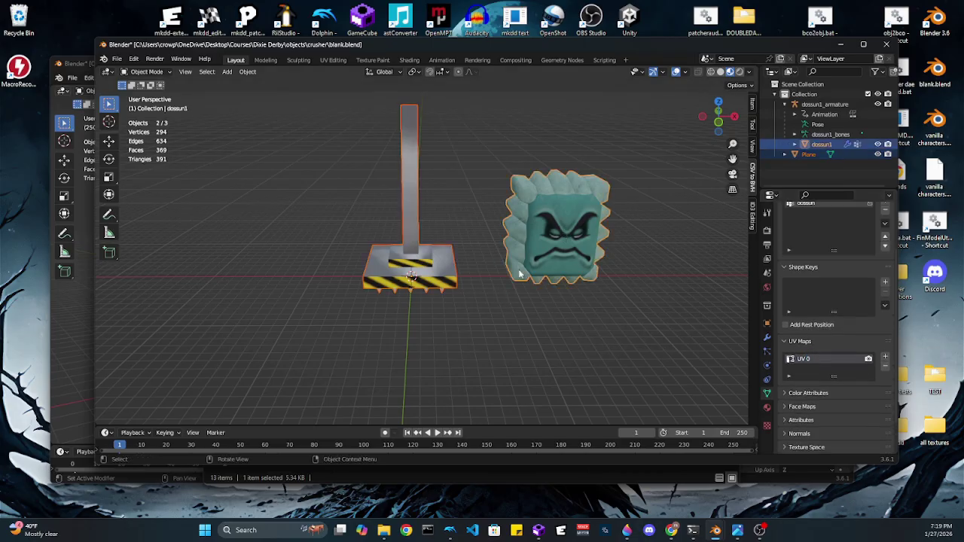
key(ctrl+j)
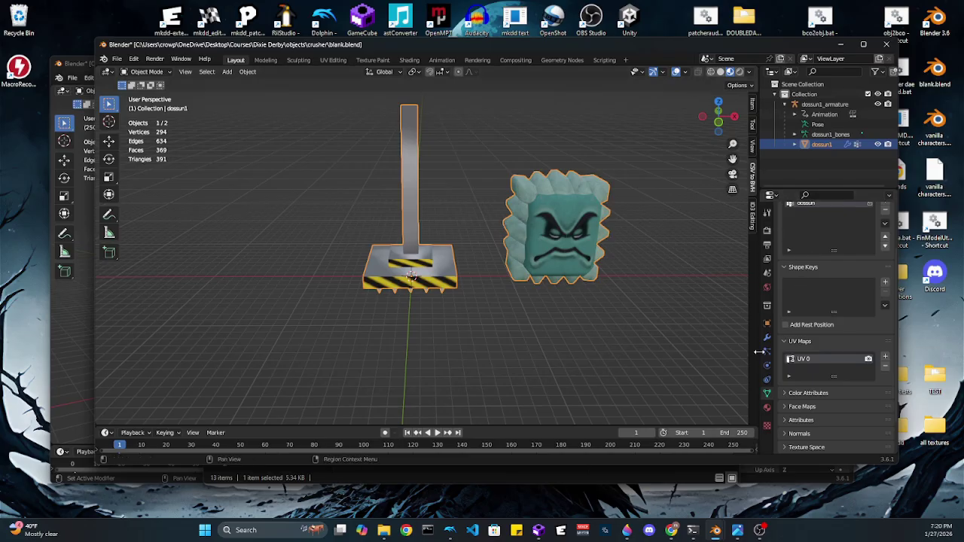
scroll(824, 302, up, 3)
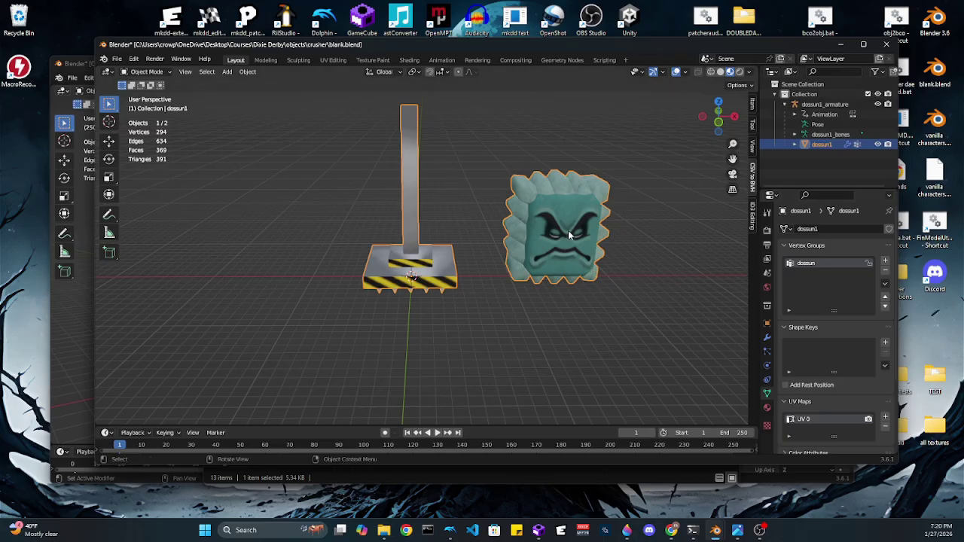
key(Tab)
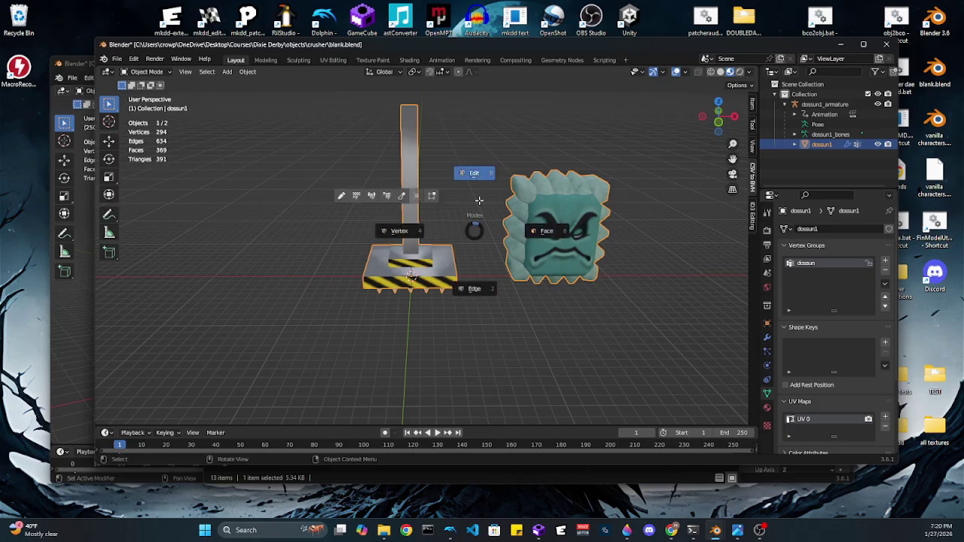
click(477, 201)
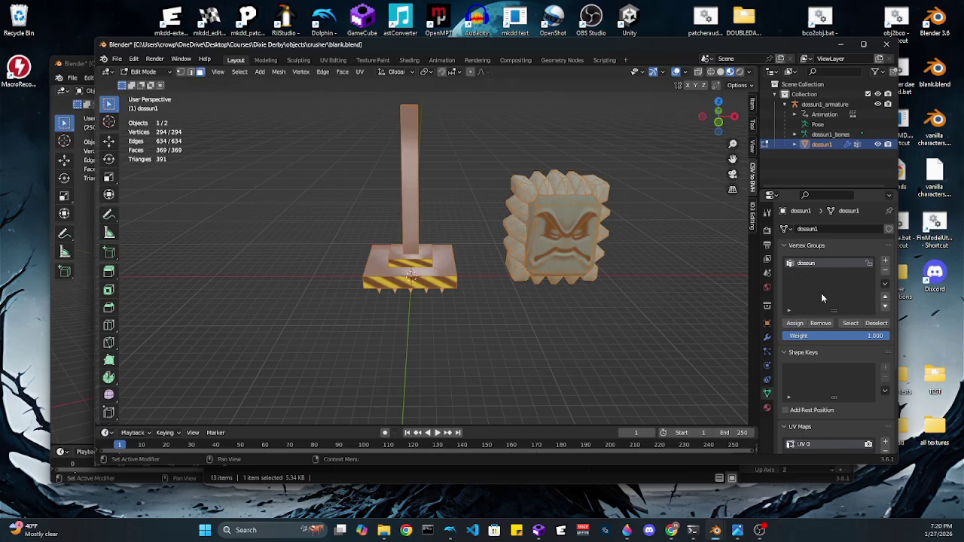
key(ctrl+Tab)
click(559, 214)
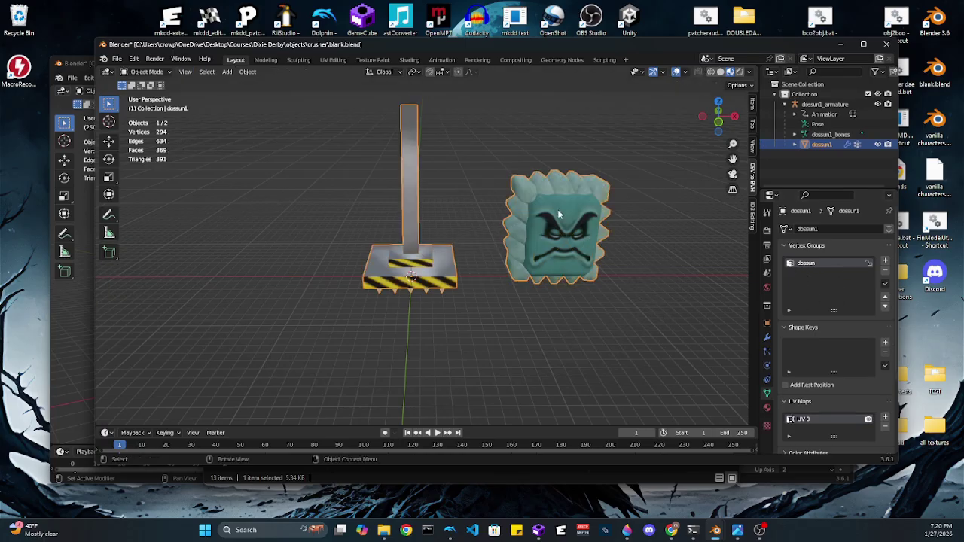
- Select all linked geometry of the Thwomp in Edit Mode and delete its vertices, keeping only the crusher in dossun1
key(ctrl+Tab)
click(591, 204)
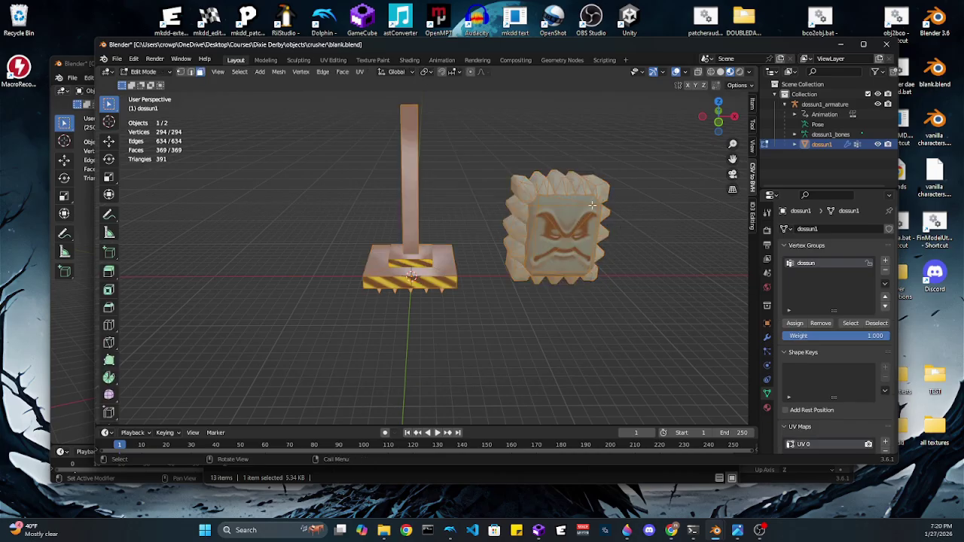
click(600, 236)
key(l)
key(ctrl+l)
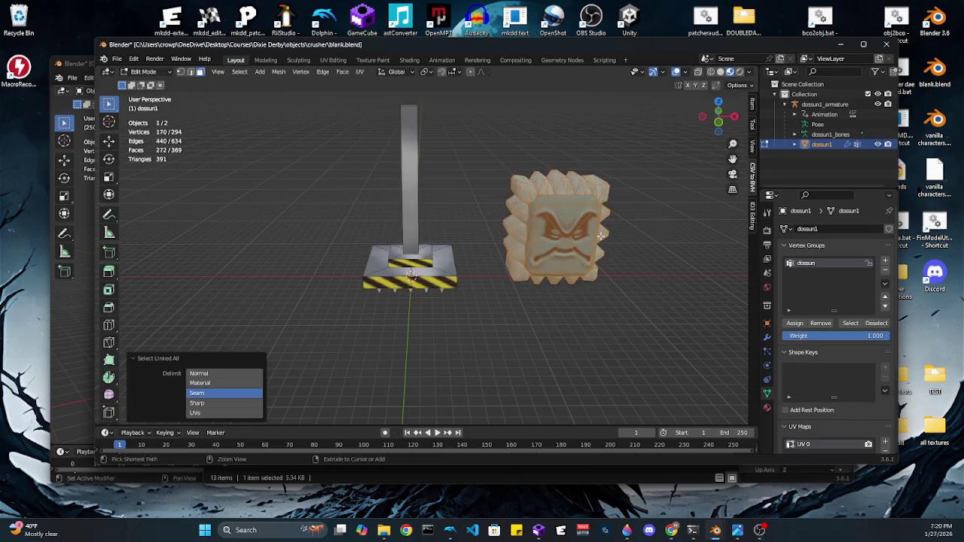
key(x)
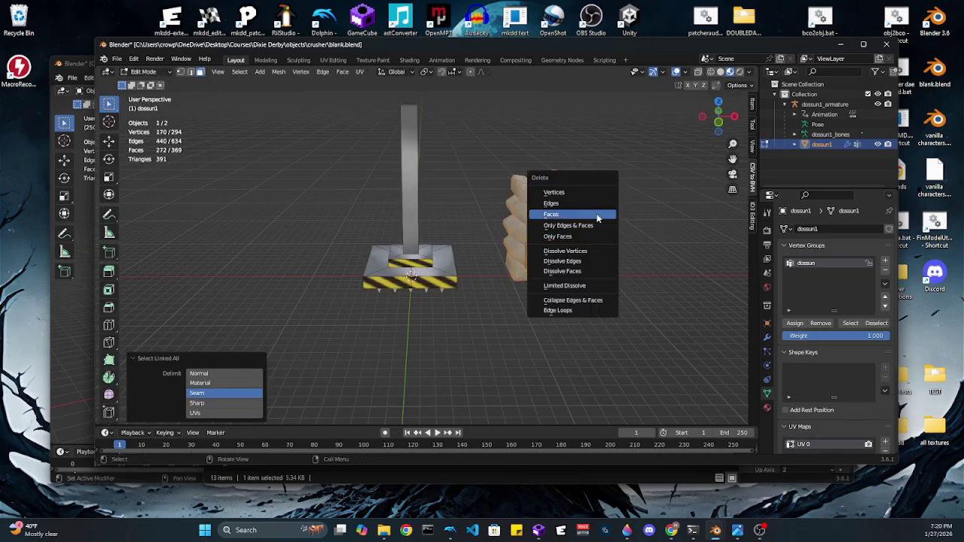
click(589, 194)
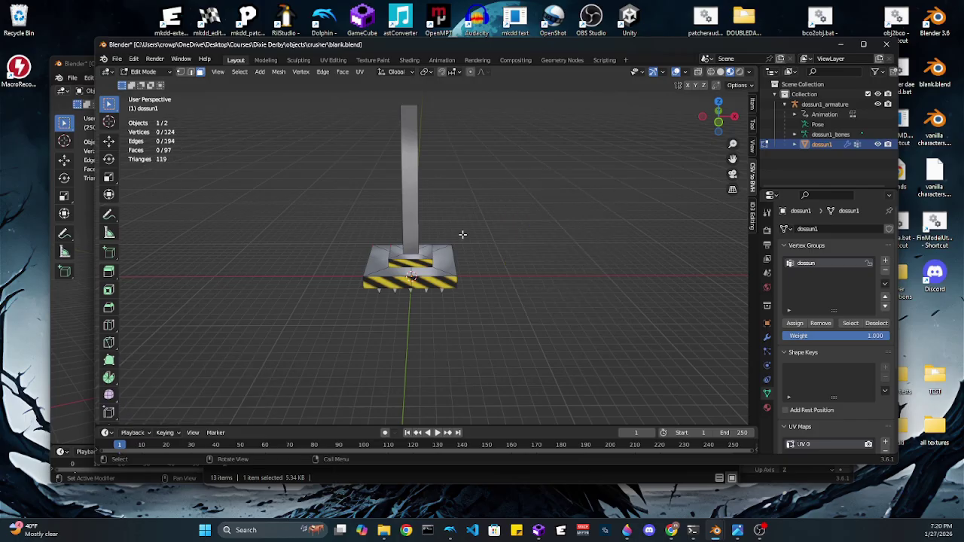
middle_drag(502, 282, 663, 281)
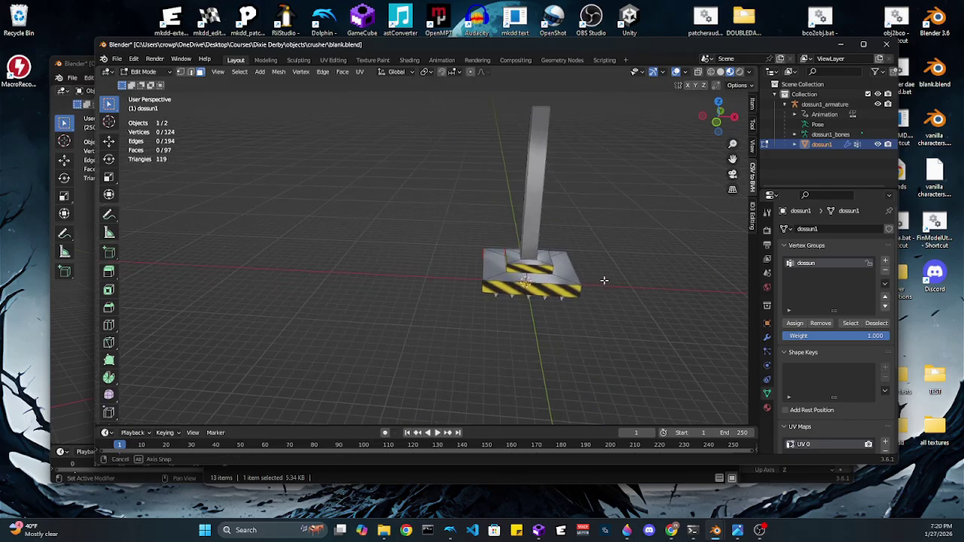
- Compare dossun1's tex and dossun_all_v materials, and unlink the image from dossun_all_v's image texture
click(766, 408)
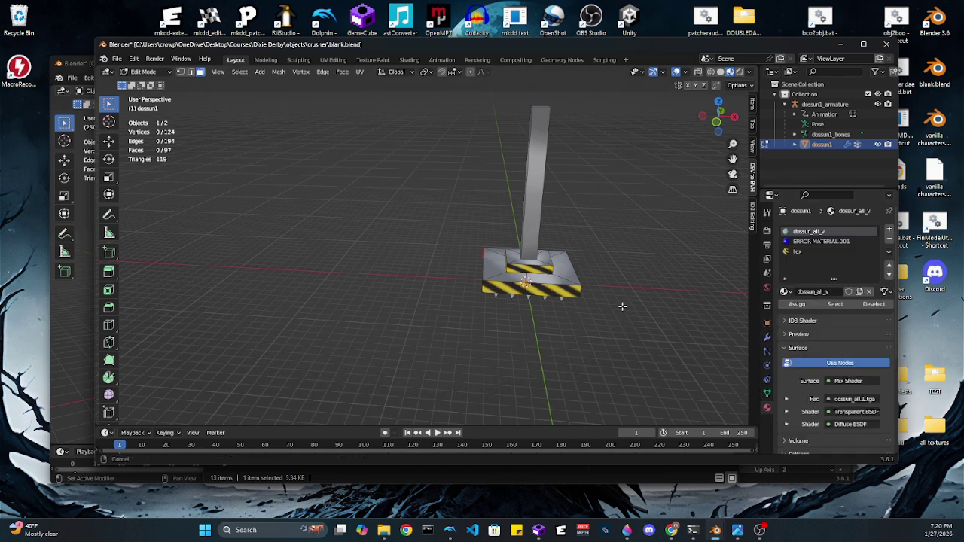
middle_drag(622, 303, 596, 308)
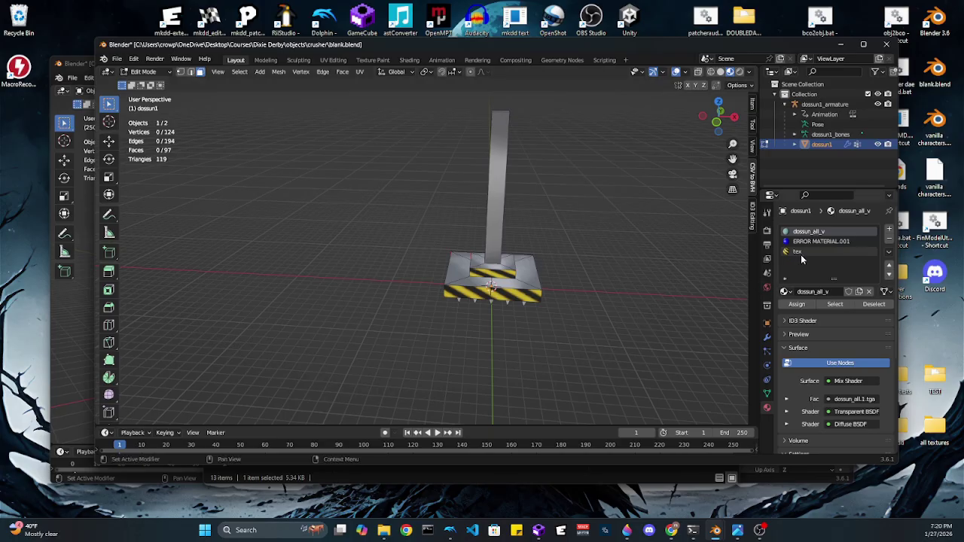
click(800, 253)
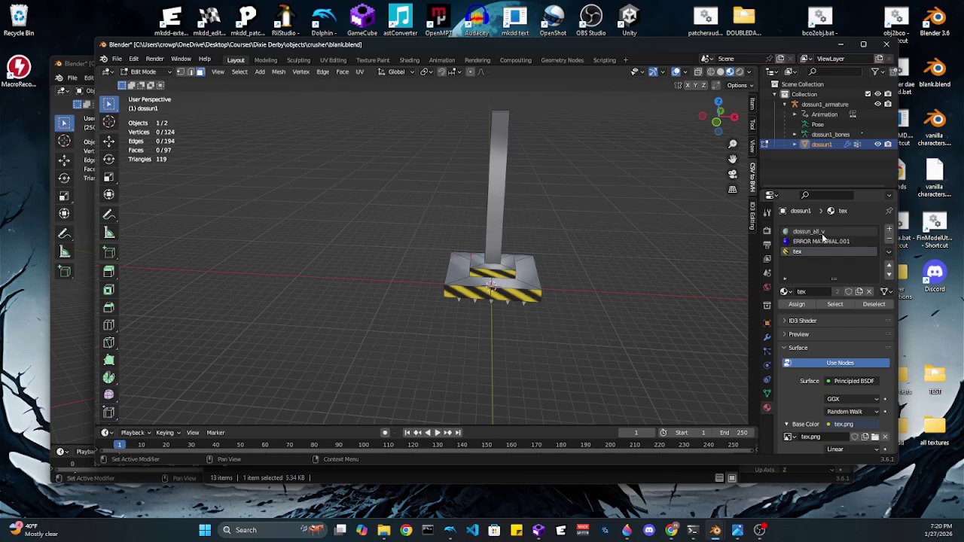
click(820, 232)
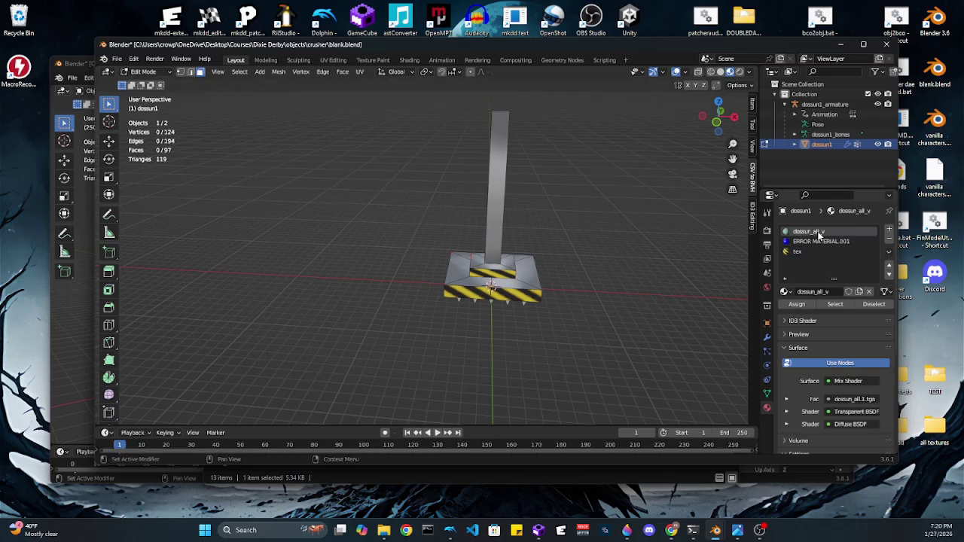
click(786, 399)
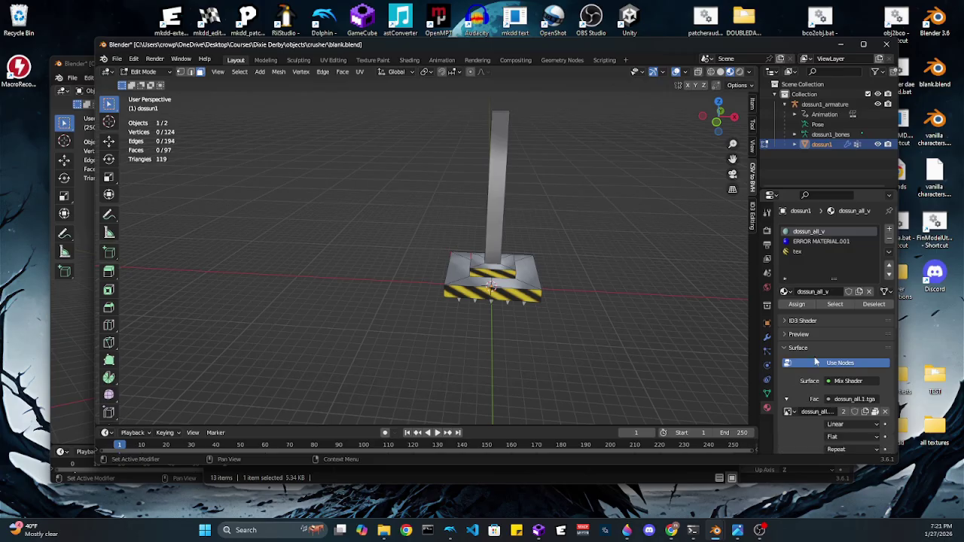
scroll(814, 360, down, 2)
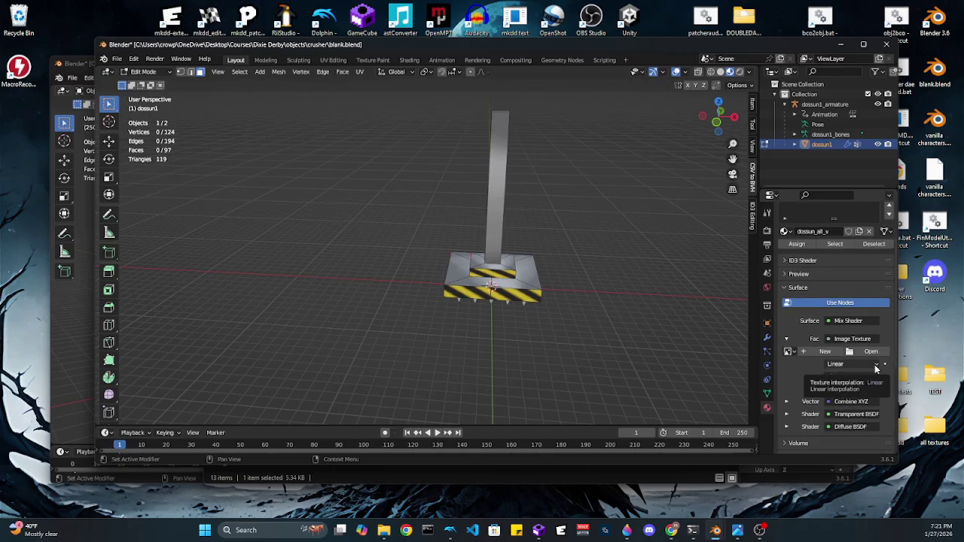
click(885, 352)
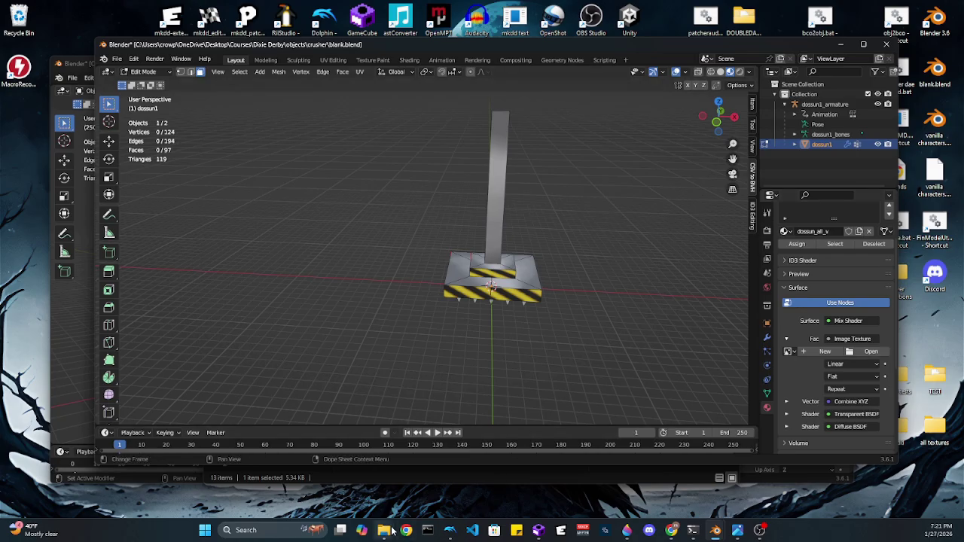
- Switch to the crusher folder in File Explorer, copy the name of dossun_all.1.png, and rename that file as 0.png
mouse_move(384, 529)
click(379, 486)
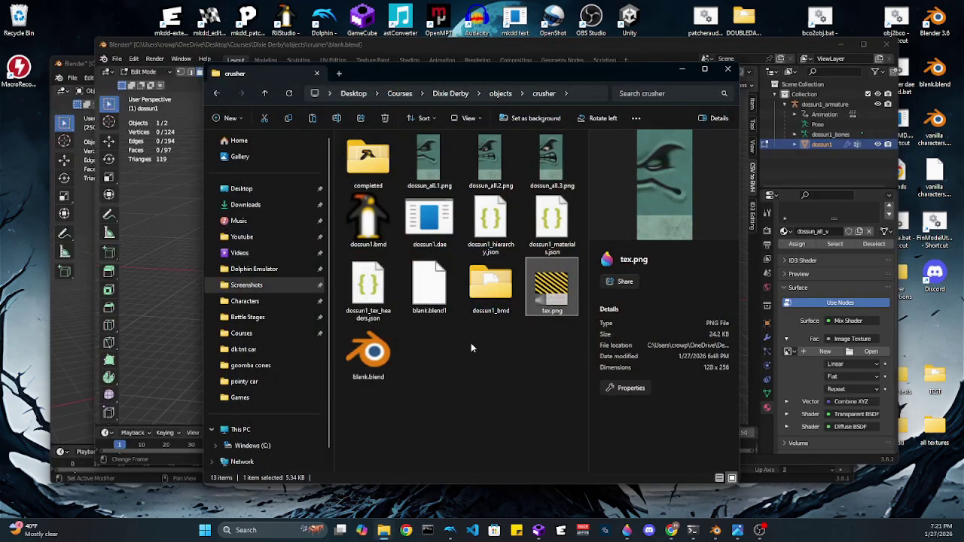
click(443, 189)
click(443, 188)
key(ctrl+c)
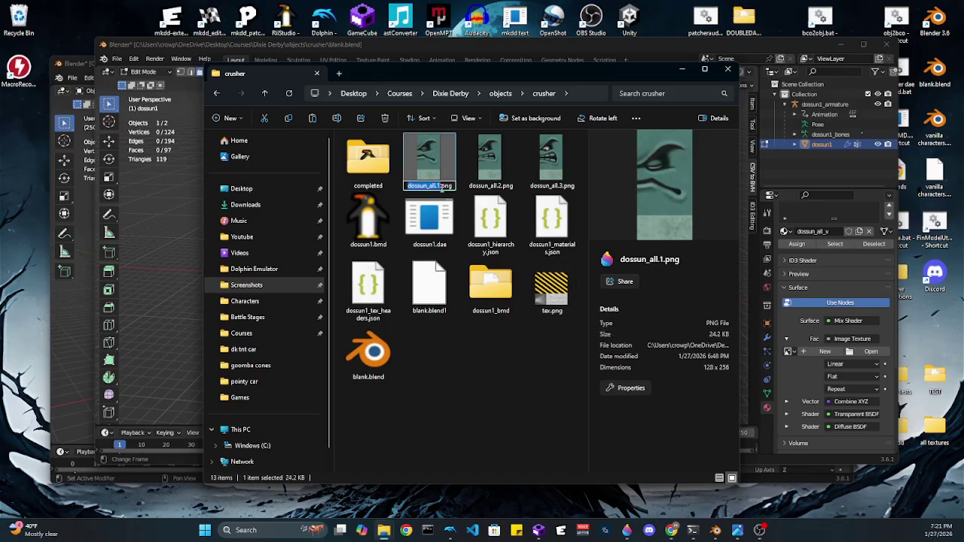
text(0)
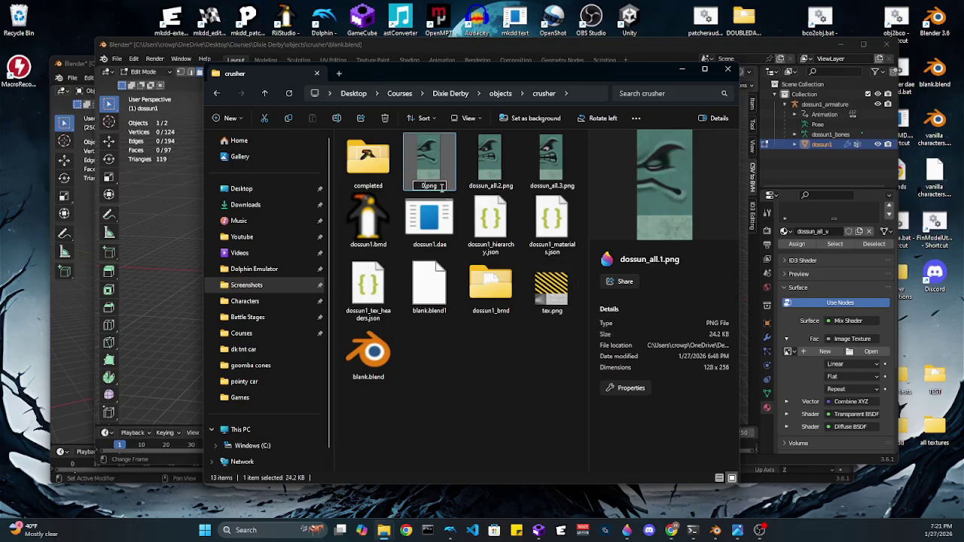
key(Return)
- Rename the striped texture tex.png as dossun_all.1.png using the copied name
click(549, 305)
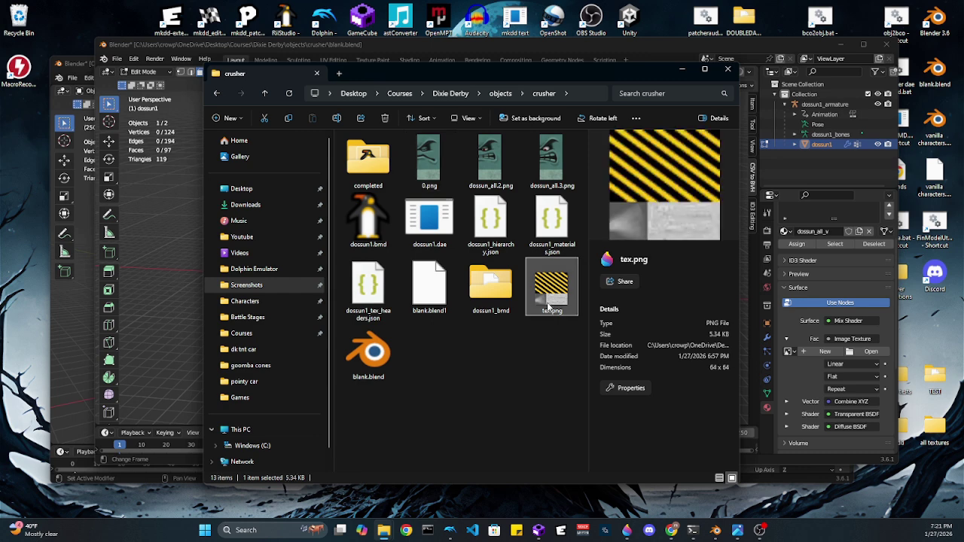
click(549, 309)
key(ctrl+v)
key(Return)
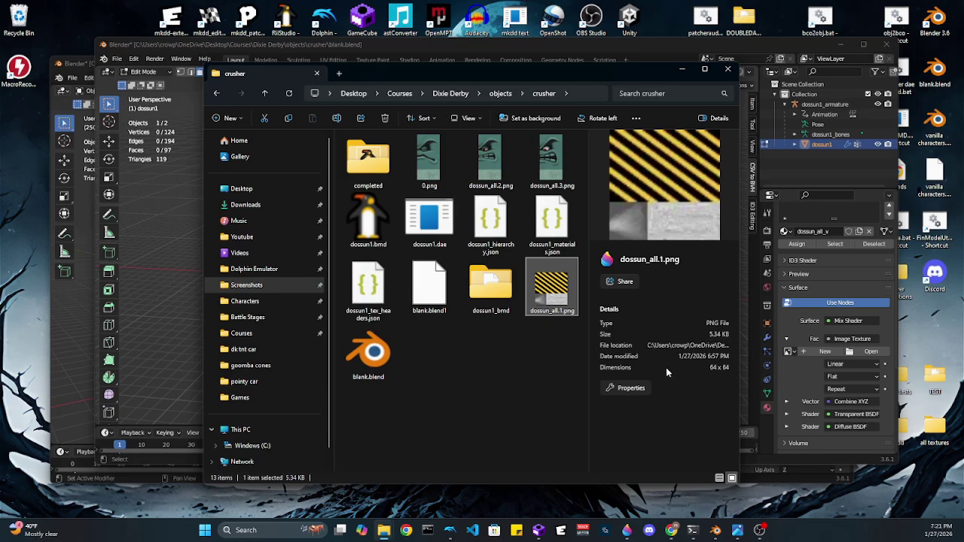
- Back in Blender, load dossun_all.1.png from the crusher folder into the dossun_all_v material's image texture
scroll(799, 409, up, 1)
click(869, 371)
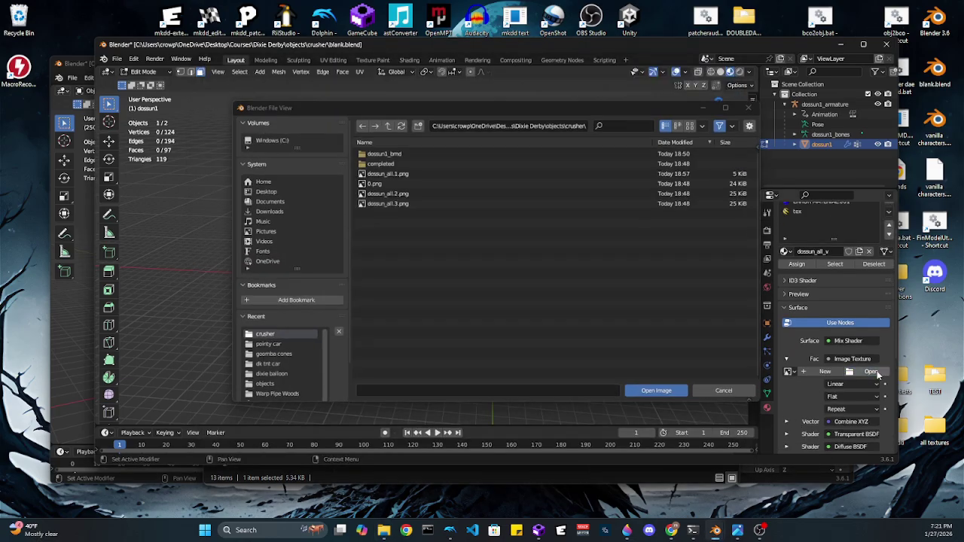
double_click(401, 153)
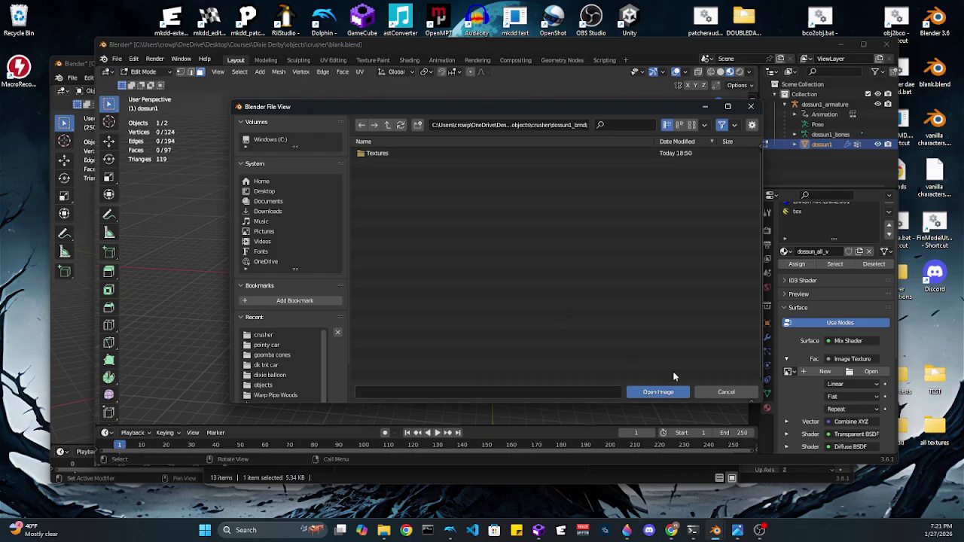
click(387, 125)
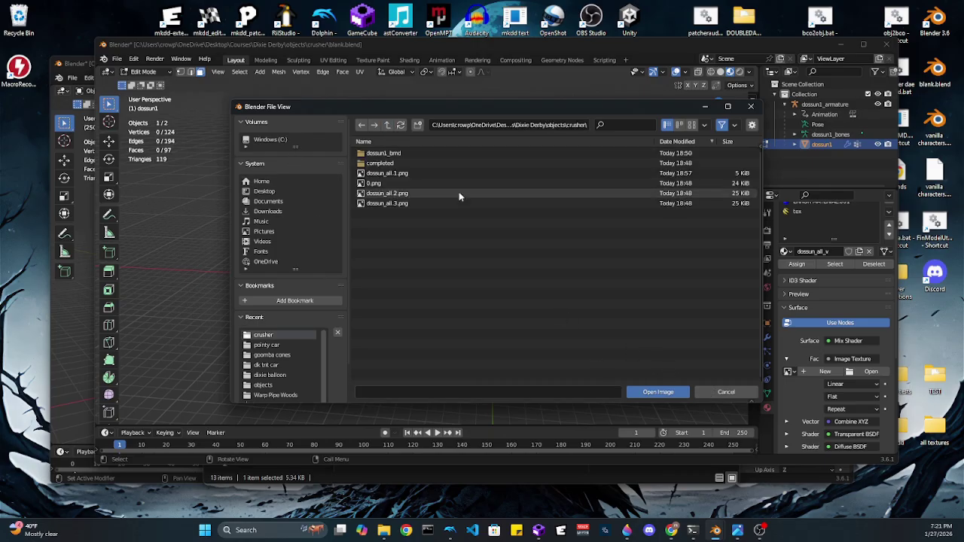
double_click(400, 173)
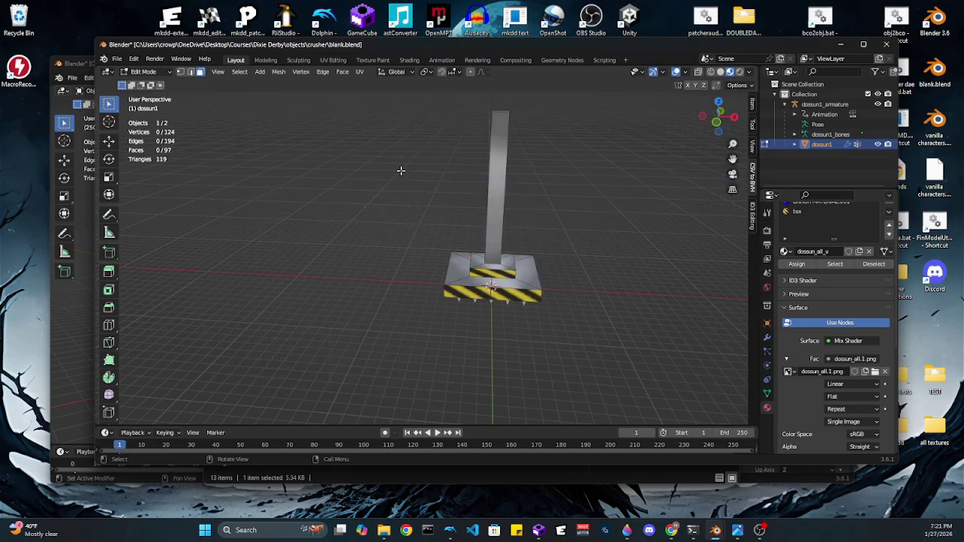
- Select the whole crusher mesh and assign the dossun_all_v material to all its faces
middle_drag(503, 355, 532, 402)
key(a)
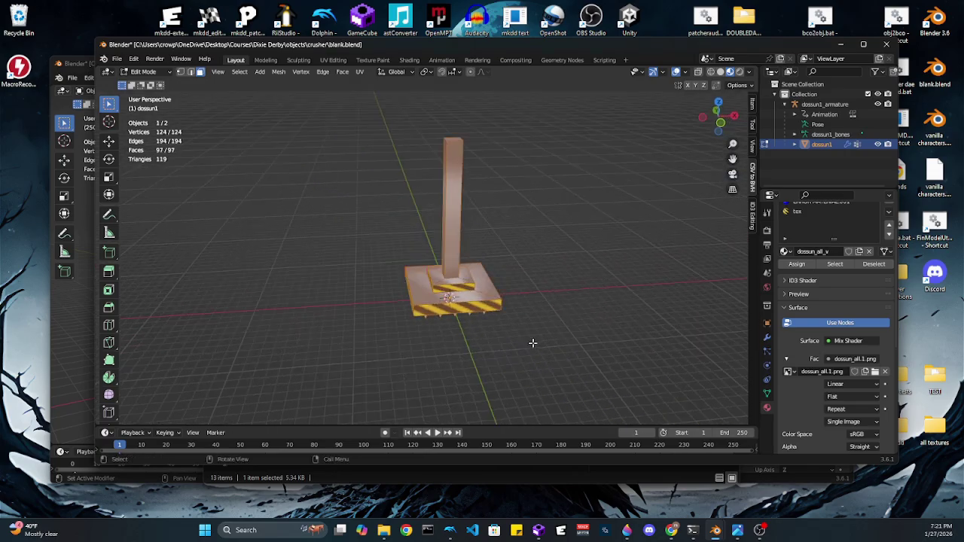
scroll(818, 222, up, 2)
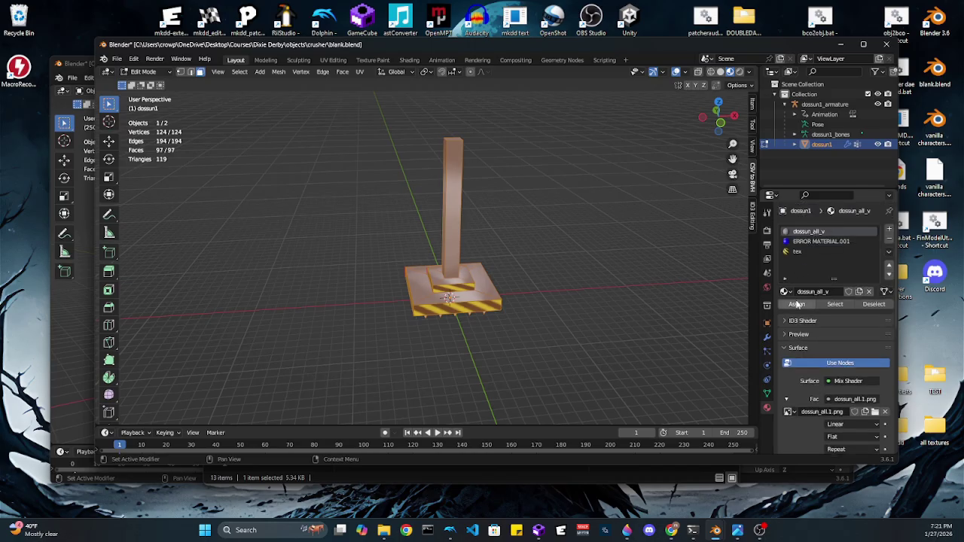
click(678, 301)
- Return to Object Mode and remove the tex material slot from dossun1
click(804, 252)
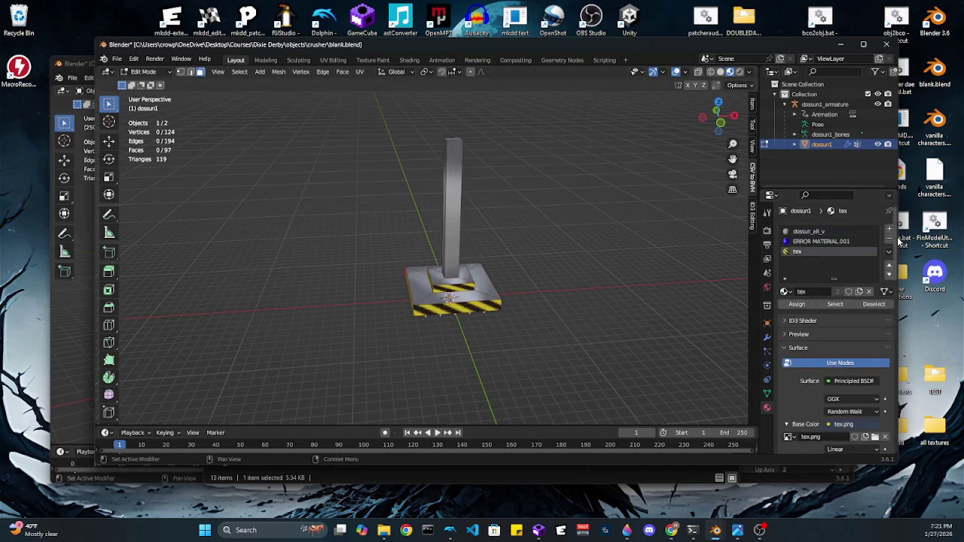
key(ctrl+Tab)
click(658, 256)
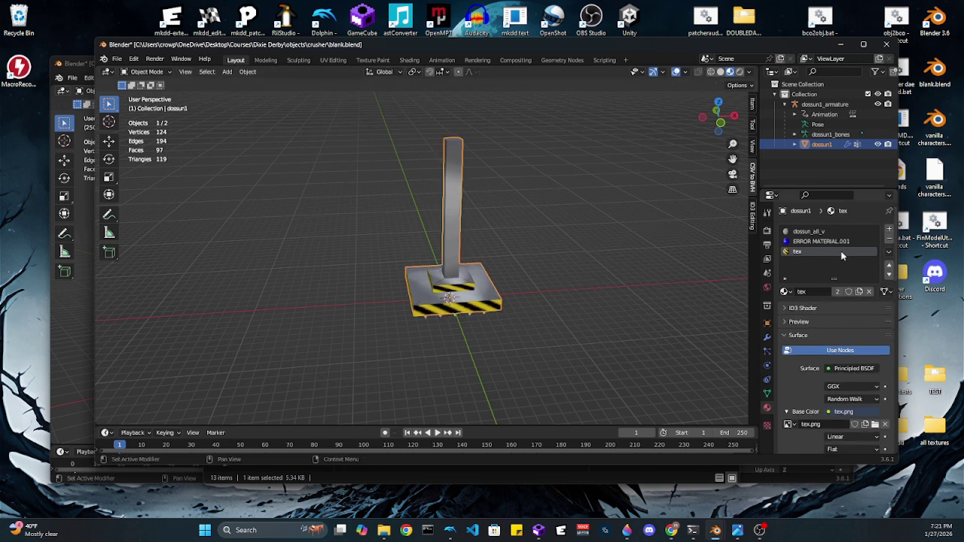
click(889, 238)
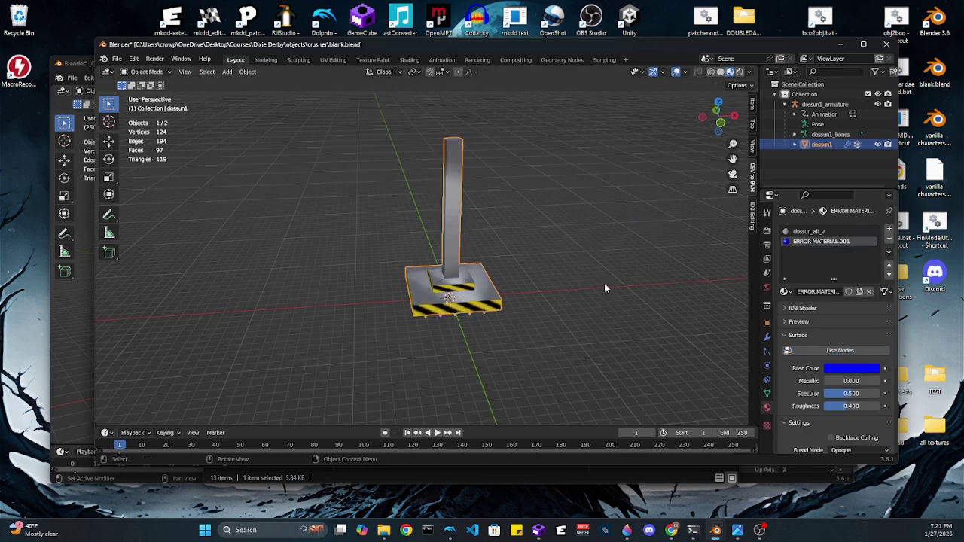
- Rename the dossun1_armature object as skeleton_root
middle_drag(604, 284, 536, 320)
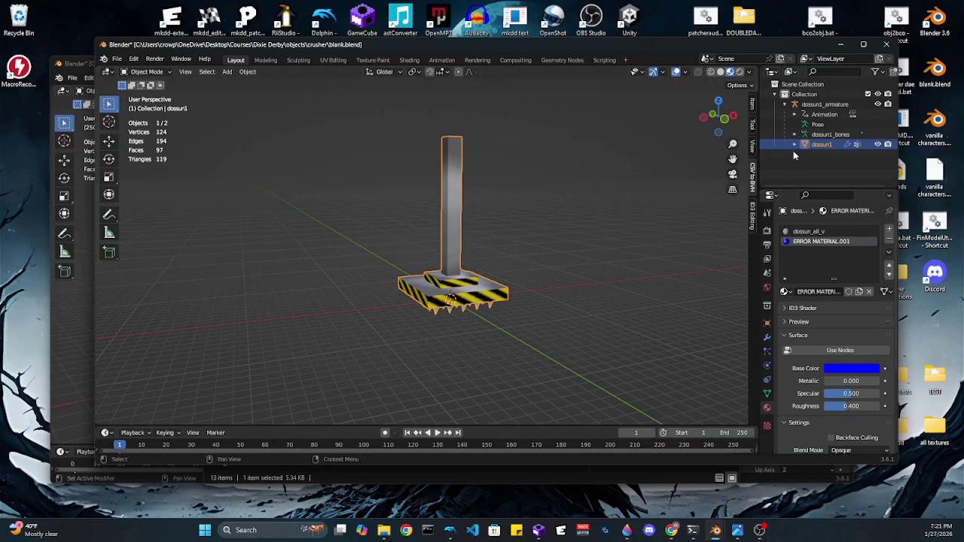
double_click(841, 106)
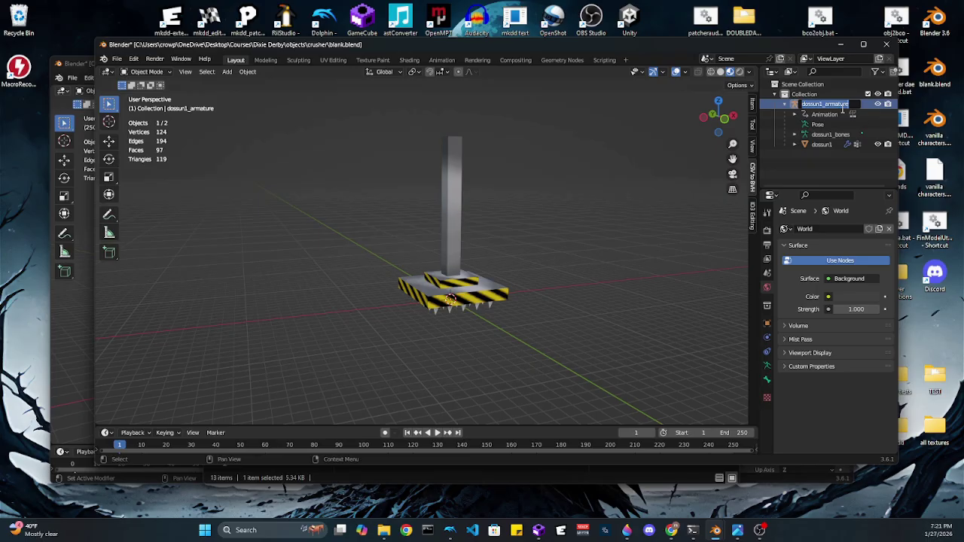
text(skeleton_root)
key(Return)
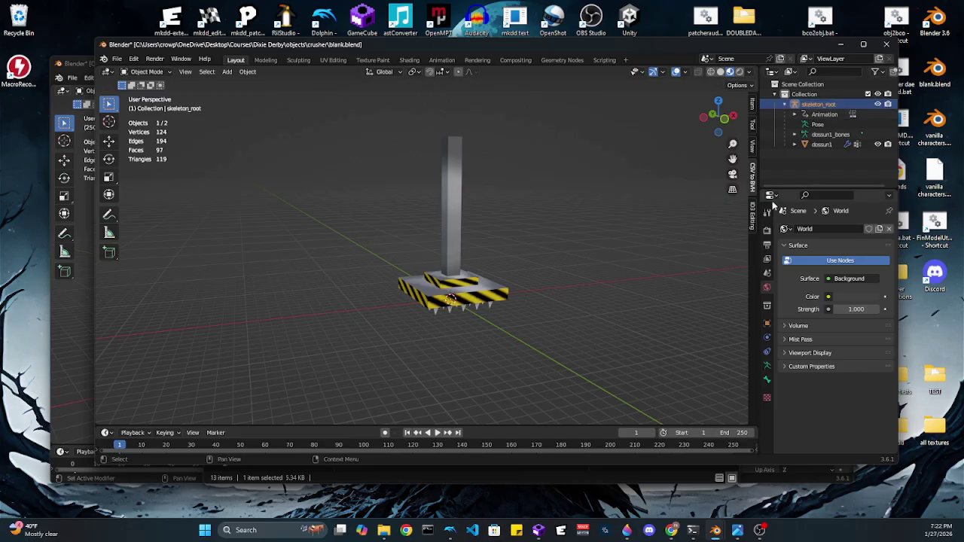
middle_drag(603, 301, 600, 303)
key(a)
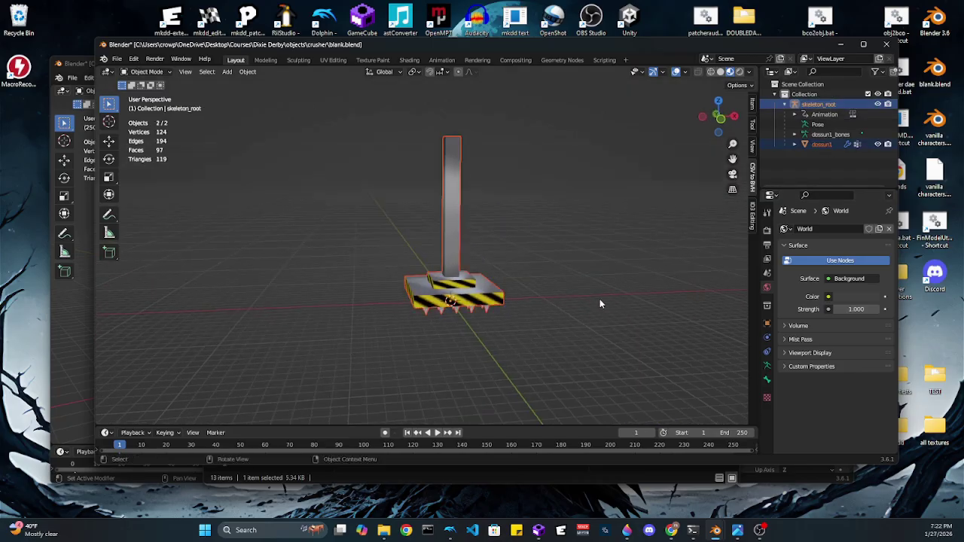
key(ctrl+Tab)
click(579, 246)
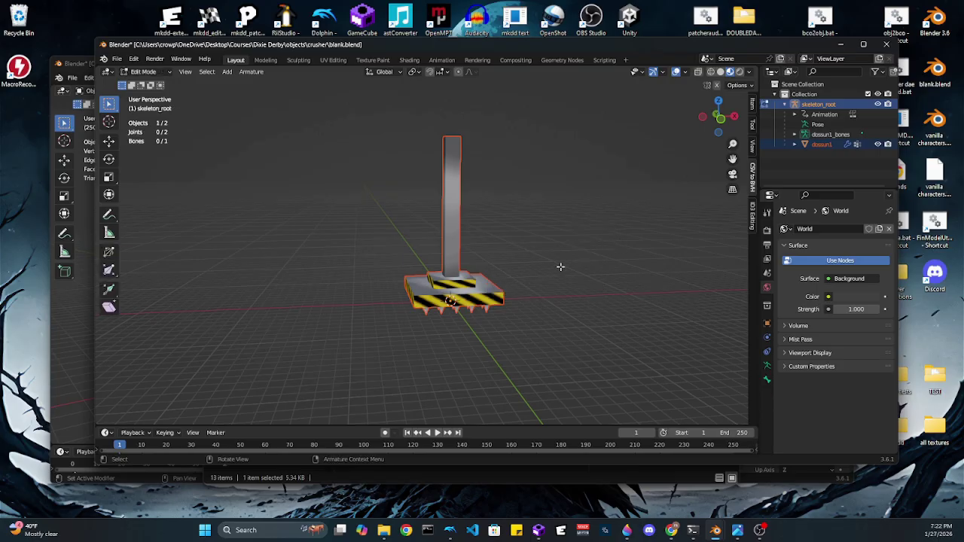
key(ctrl+Tab)
click(536, 253)
- Select all geometry of the dossun1 mesh in Edit Mode and delete its loose vertices and edges
click(478, 290)
key(ctrl+Tab)
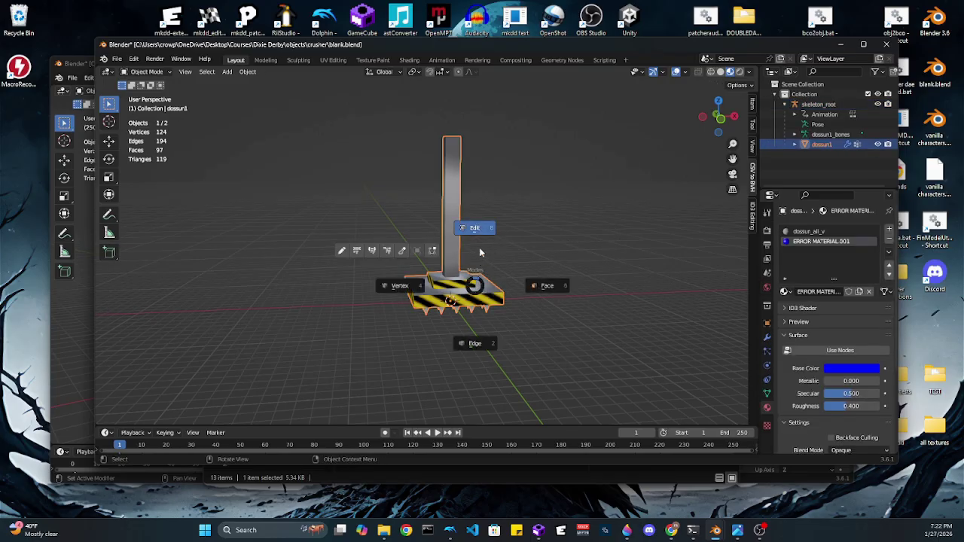
click(479, 247)
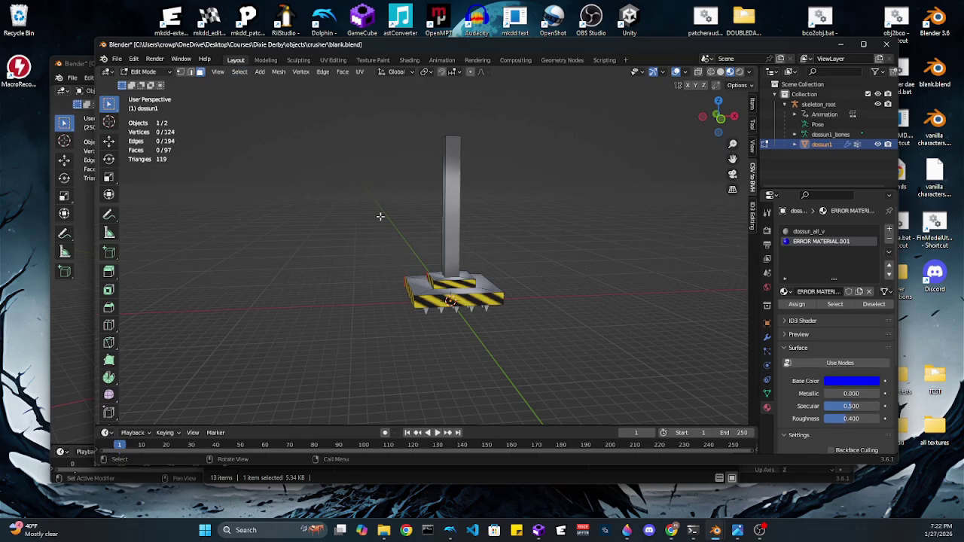
key(a)
click(278, 71)
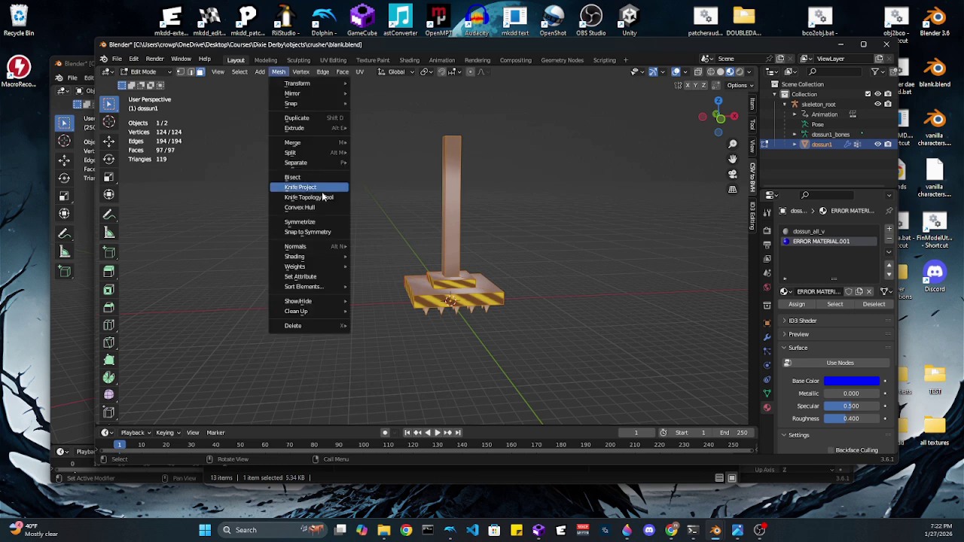
mouse_move(301, 311)
click(380, 311)
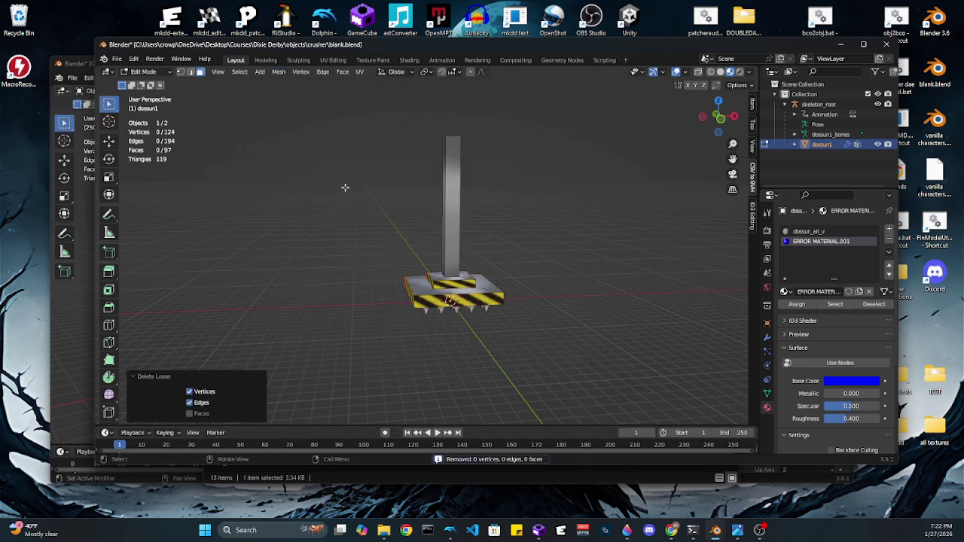
- Check dossun1 for vertices without a vertex group by selecting all ungrouped vertices in vertex select mode
click(239, 71)
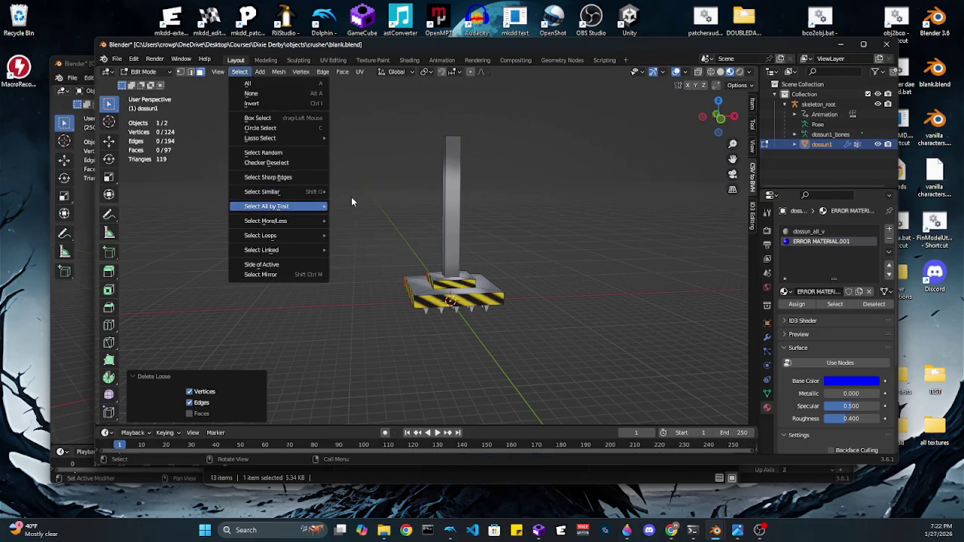
key(Escape)
click(180, 71)
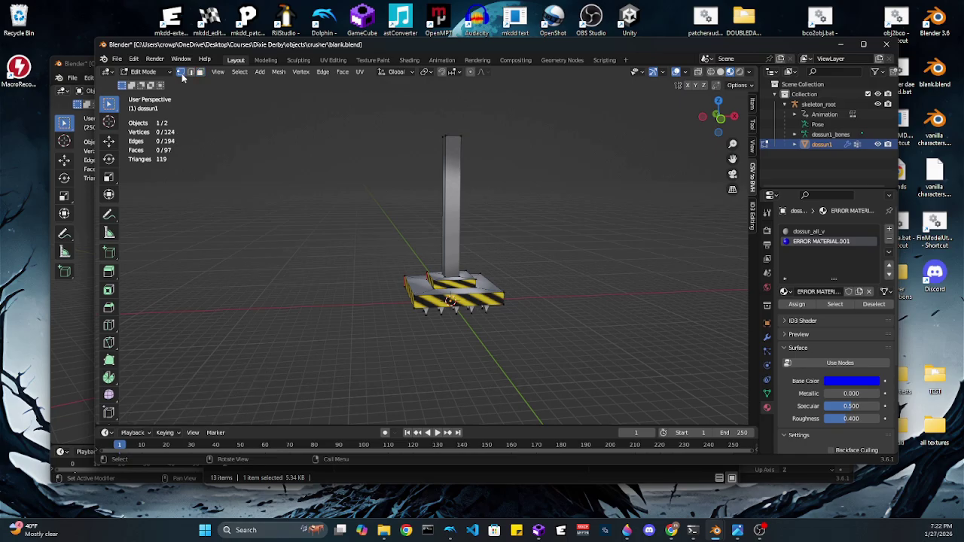
click(243, 73)
mouse_move(279, 208)
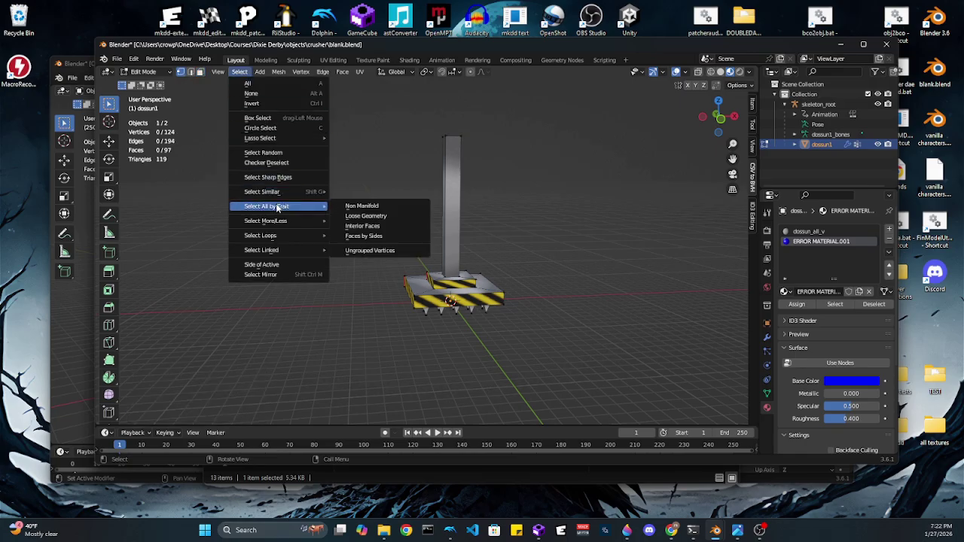
click(369, 249)
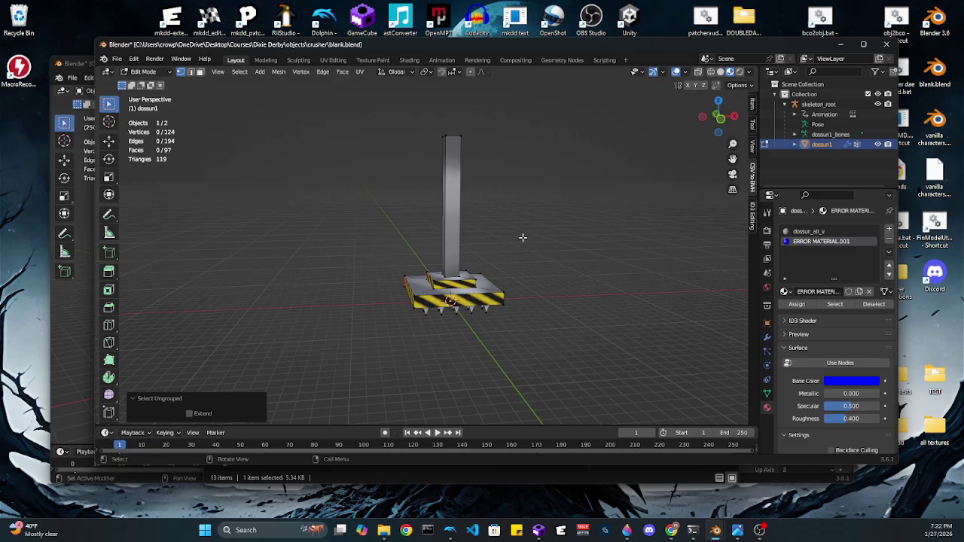
click(484, 211)
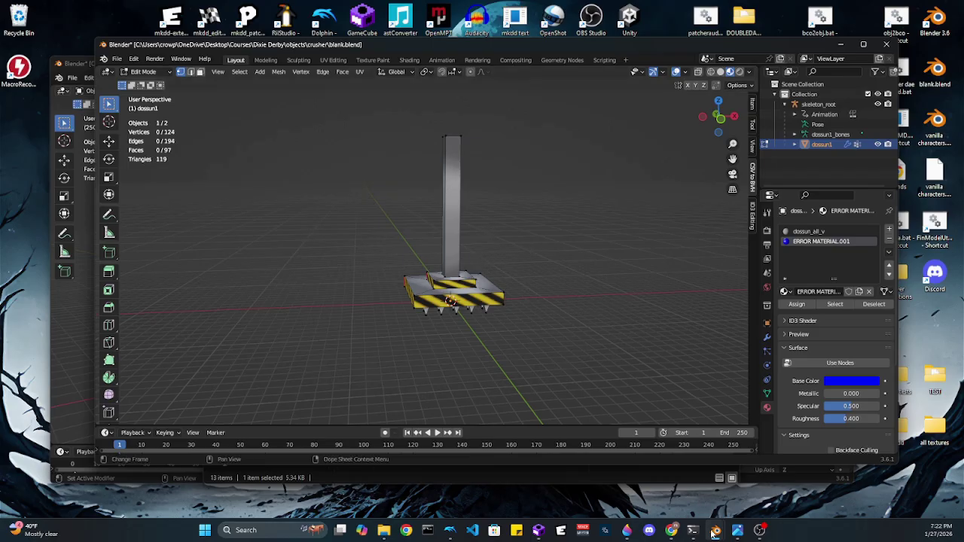
- Switch to the other Blender file, show the goomba cones collection and select its kuribo1.001 mesh
mouse_move(714, 533)
mouse_move(723, 488)
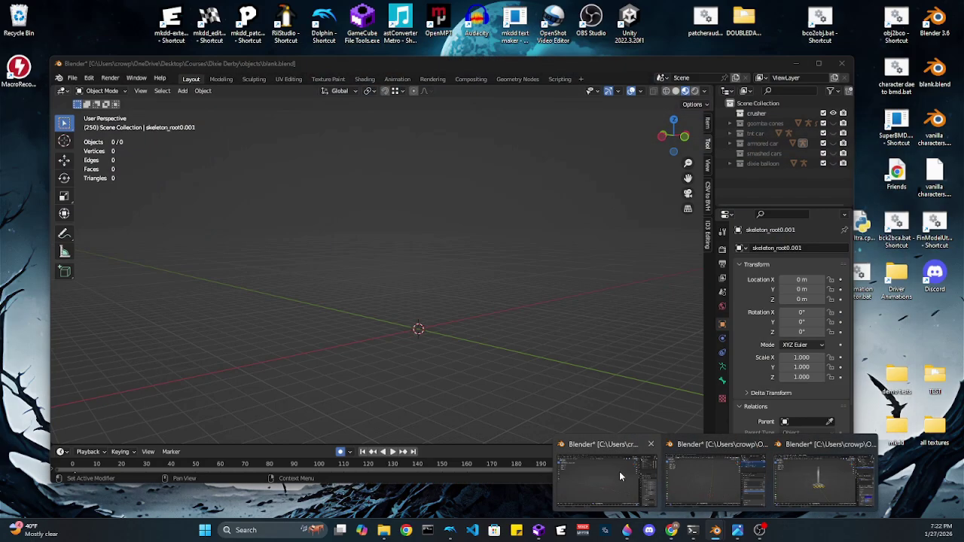
click(619, 472)
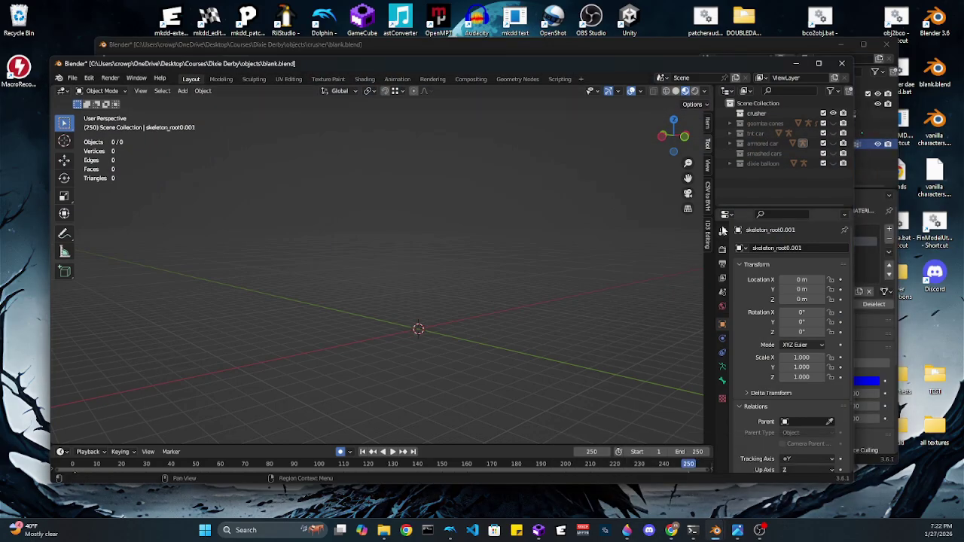
click(823, 124)
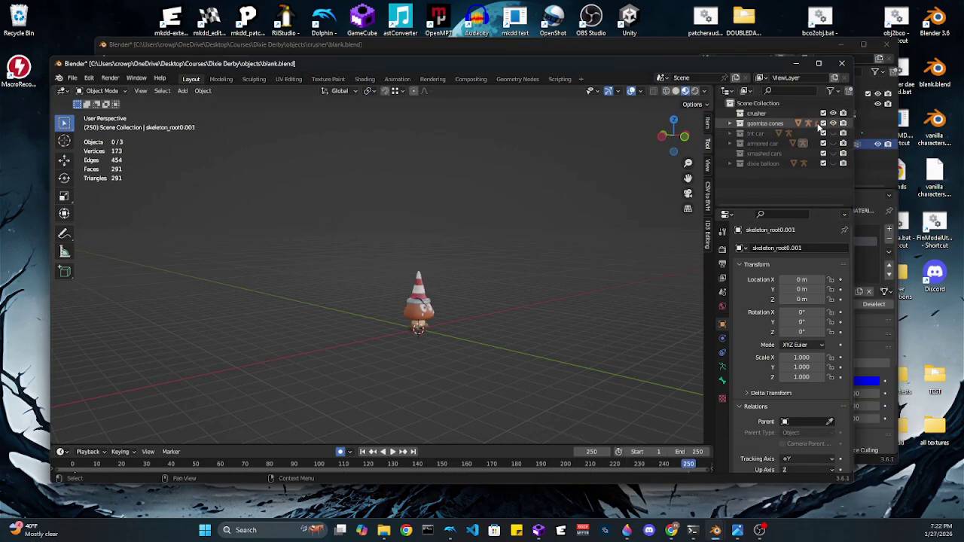
click(740, 123)
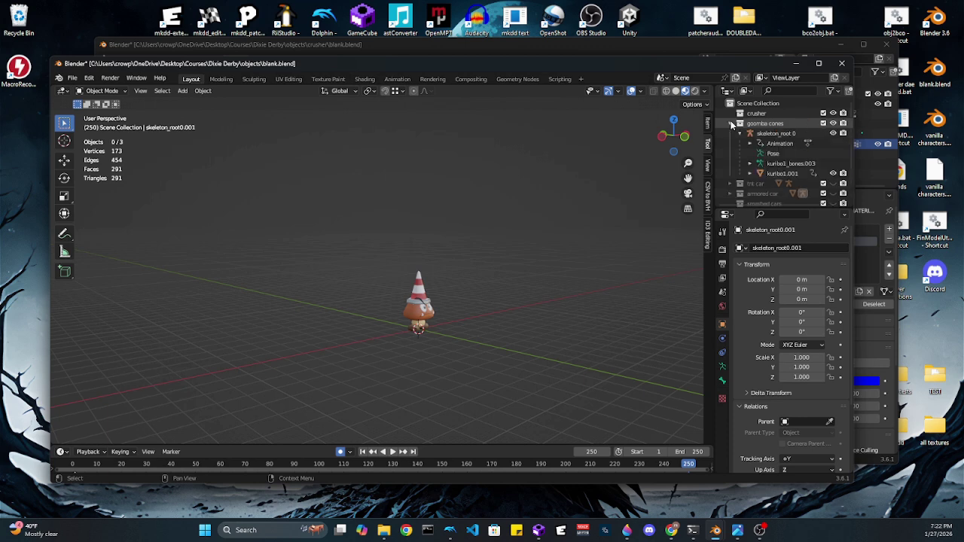
click(766, 172)
scroll(602, 286, up, 3)
middle_drag(556, 306, 530, 303)
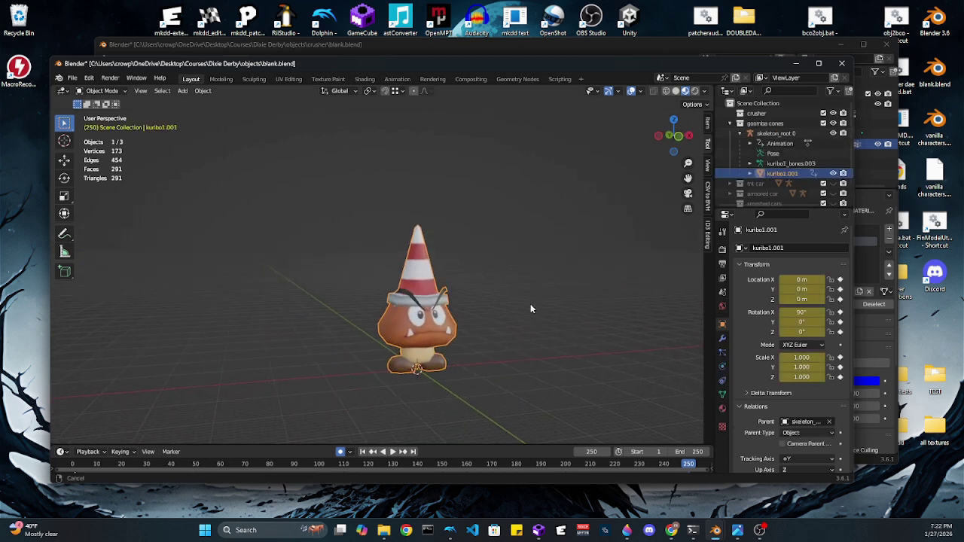
- Enter Edit Mode on kuribo1.001 and select the vertices of its skl_root vertex group to inspect them
key(ctrl+Tab)
click(523, 253)
click(582, 297)
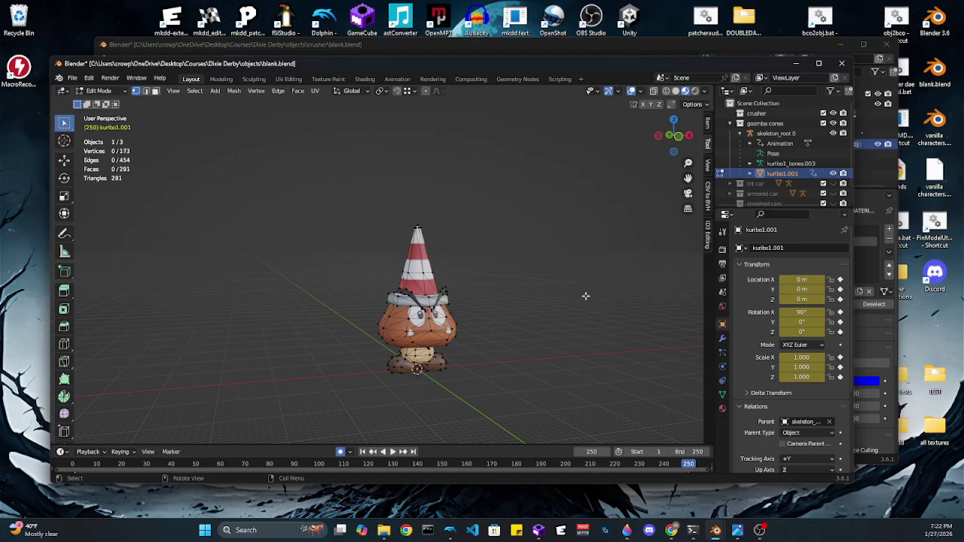
click(723, 393)
click(764, 281)
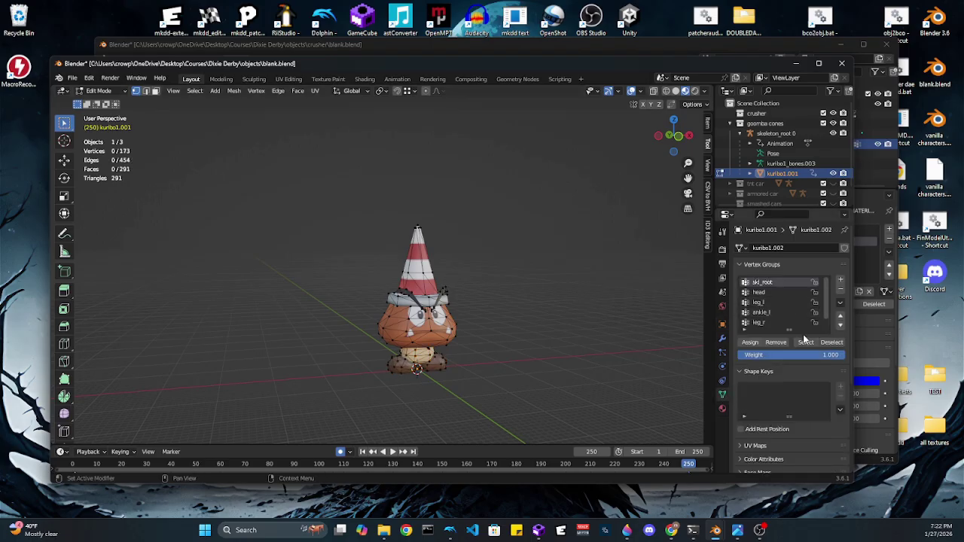
click(805, 341)
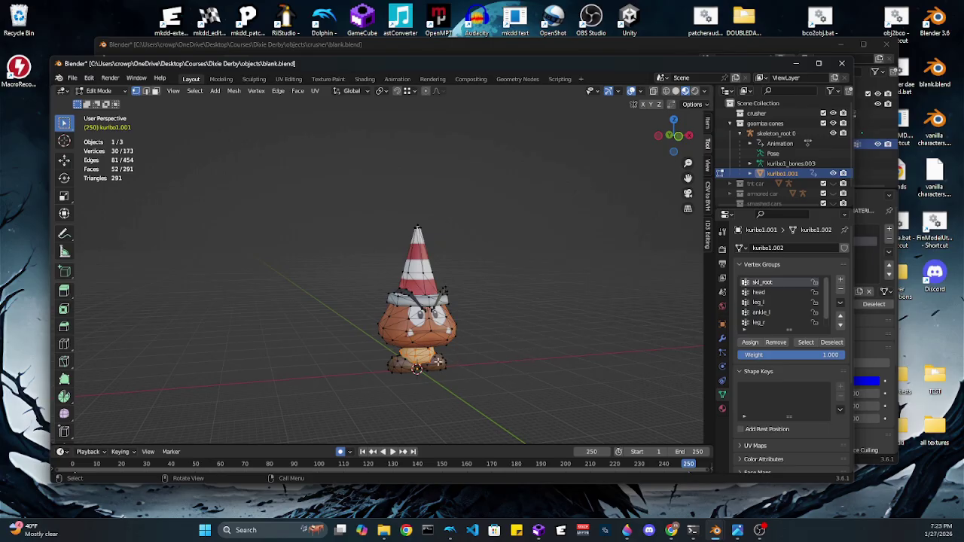
click(630, 329)
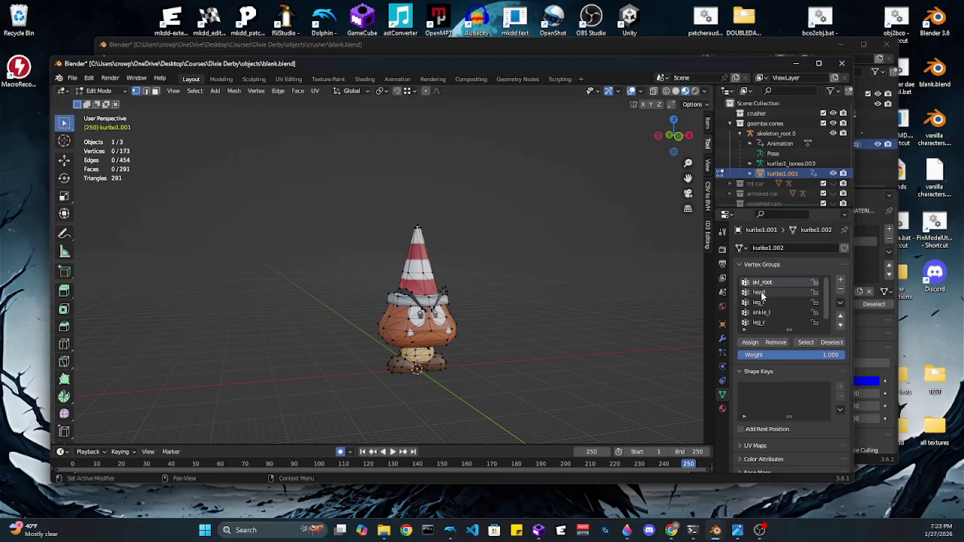
- Examine which vertices belong to the head, leg_l and ankle_l vertex groups, and put the goomba file away
click(759, 292)
click(805, 343)
click(572, 303)
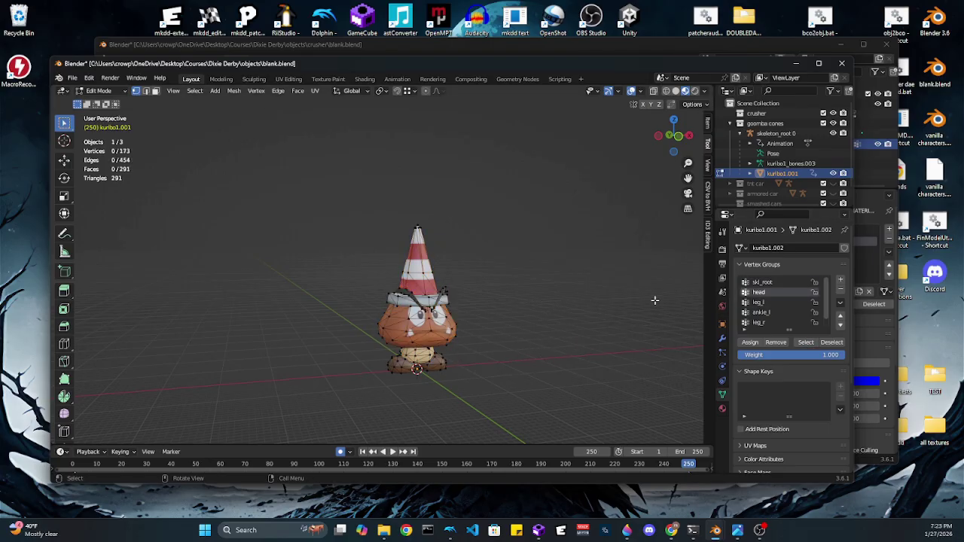
click(758, 302)
click(805, 343)
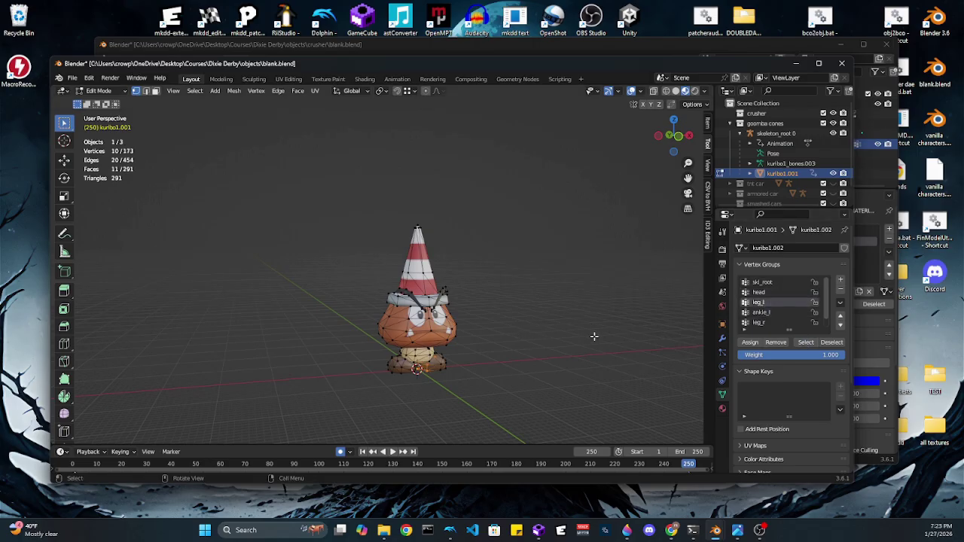
click(594, 336)
click(760, 312)
click(805, 343)
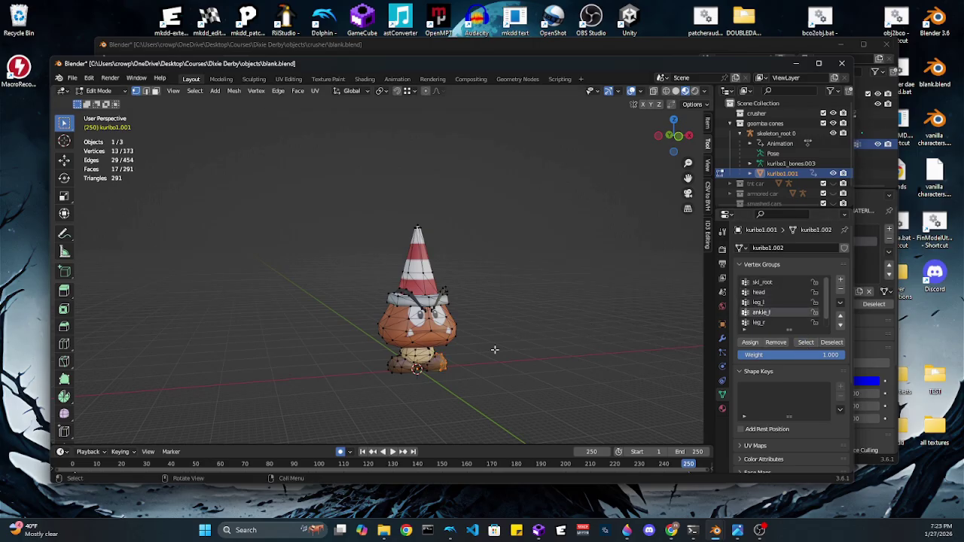
scroll(768, 306, down, 1)
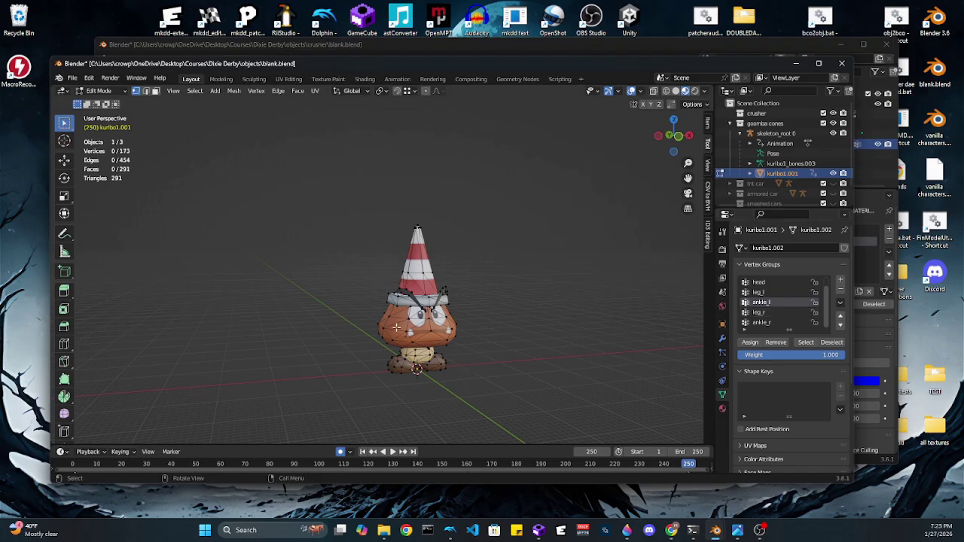
mouse_move(473, 351)
middle_down()
mouse_move(383, 370)
mouse_move(477, 348)
middle_up()
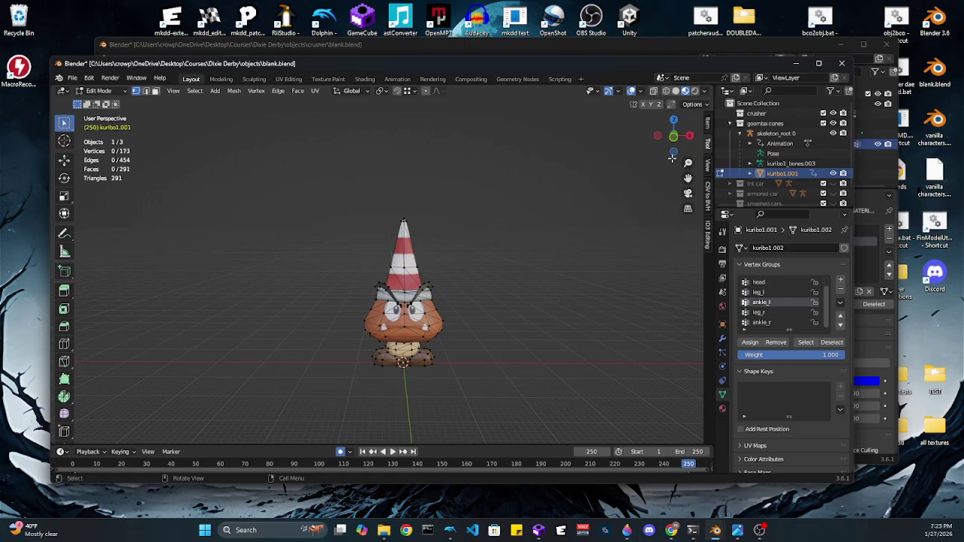
click(801, 65)
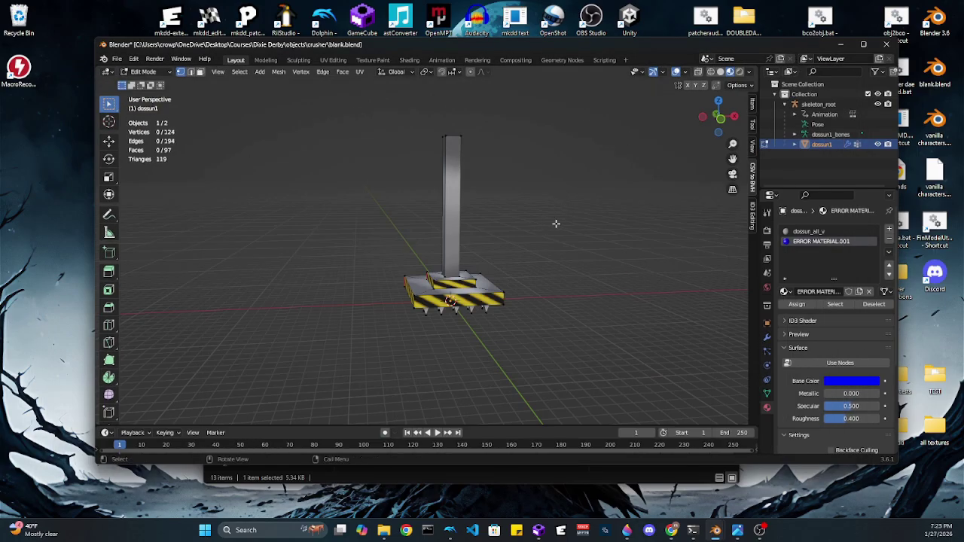
- Export the crusher scene as Collada to the crusher folder, overwriting dossun1.dae
middle_drag(587, 244, 580, 251)
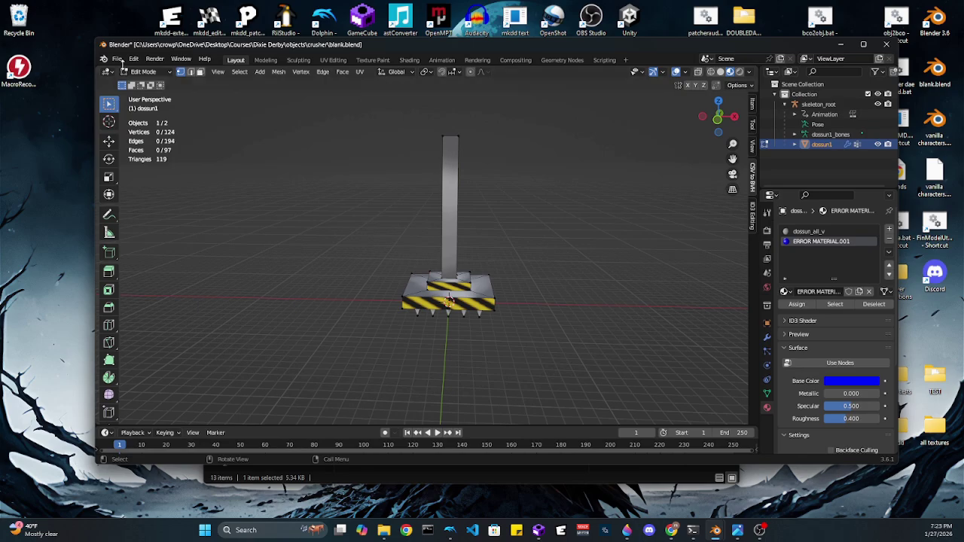
click(118, 60)
mouse_move(162, 203)
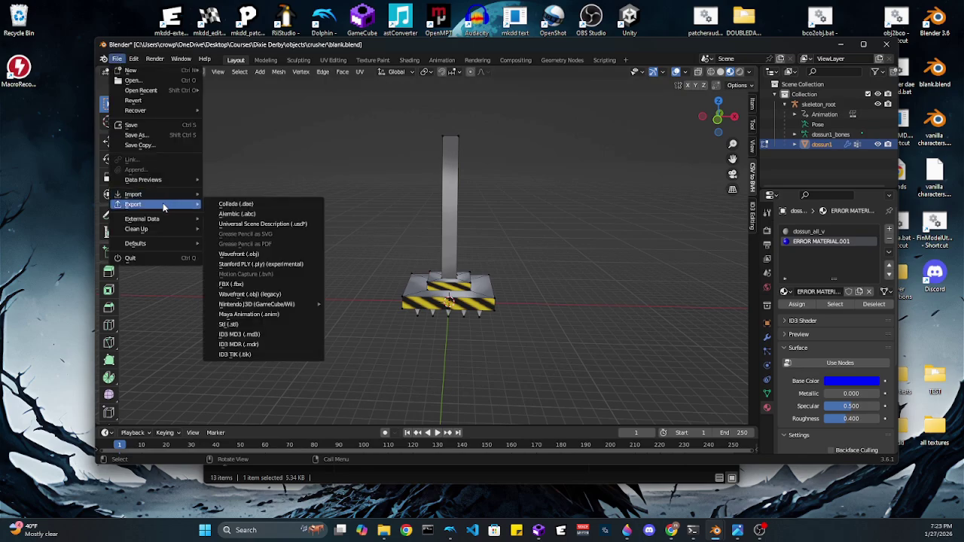
click(262, 208)
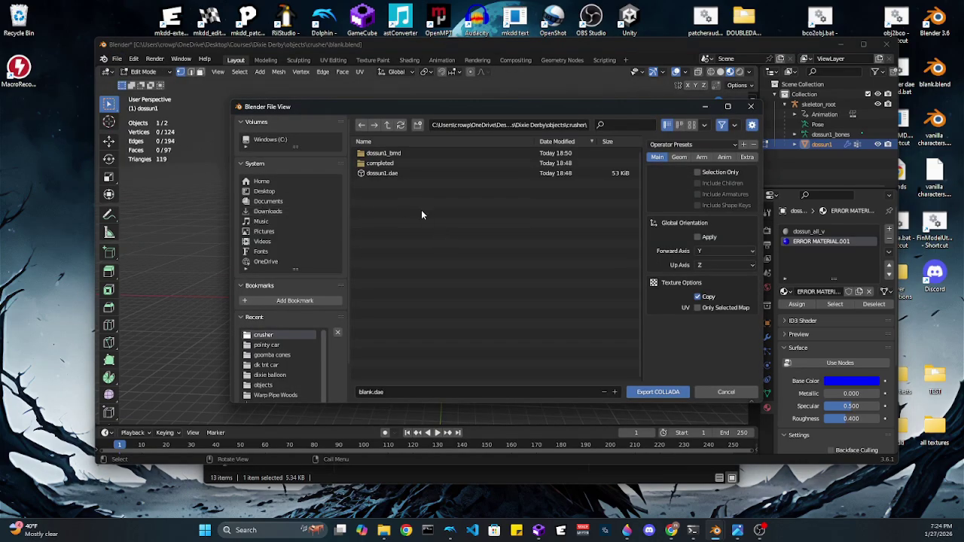
click(394, 173)
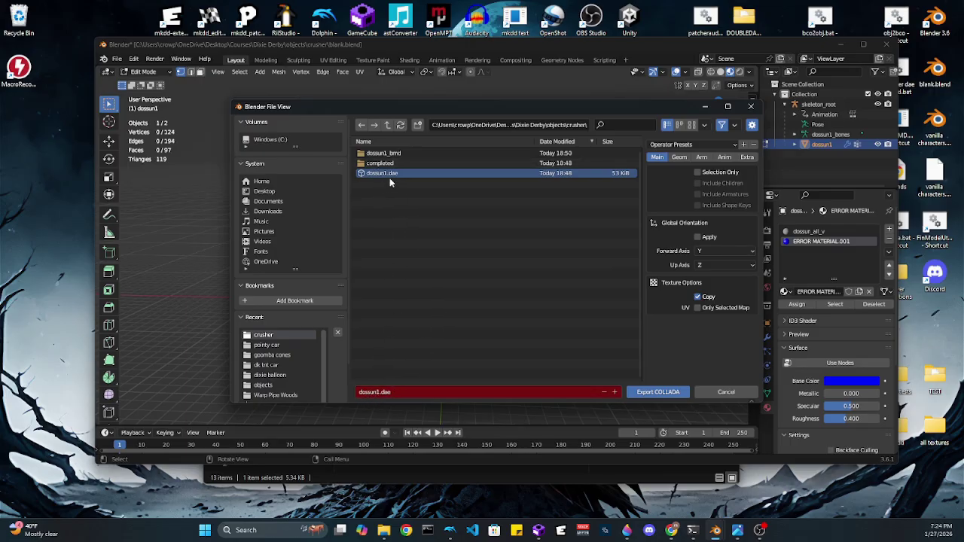
click(660, 392)
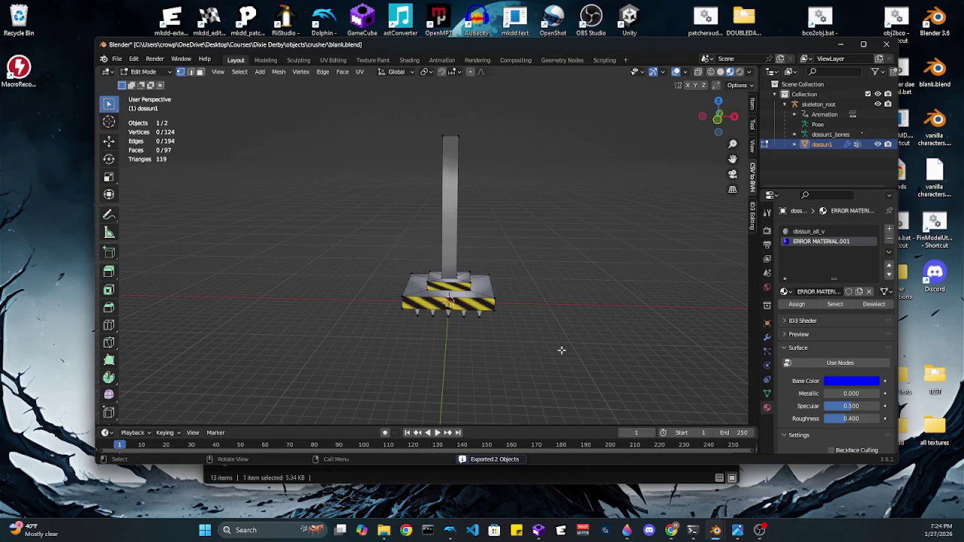
- Return to Object Mode and rotate dossun1 by -90° about the global X axis
middle_drag(561, 352, 633, 381)
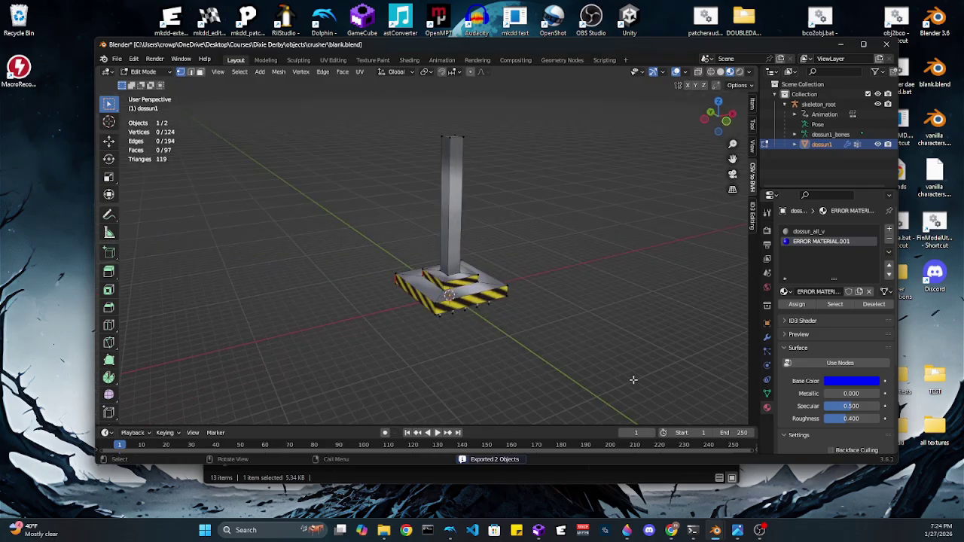
key(Tab)
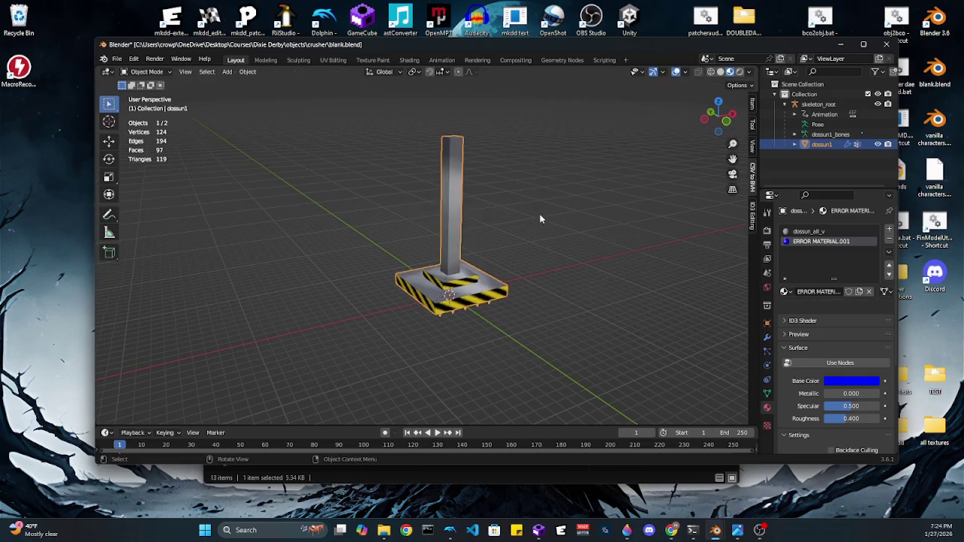
middle_drag(443, 282, 517, 285)
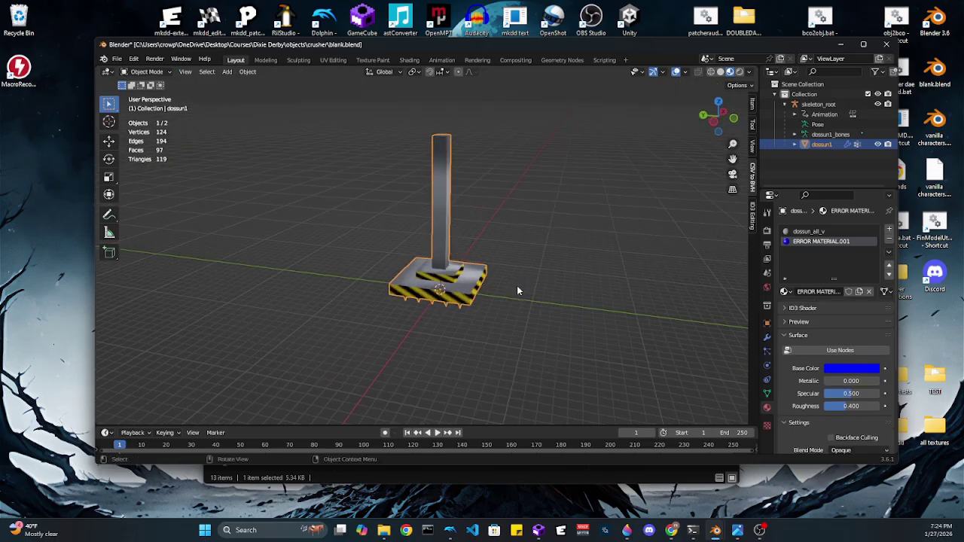
text(rx90)
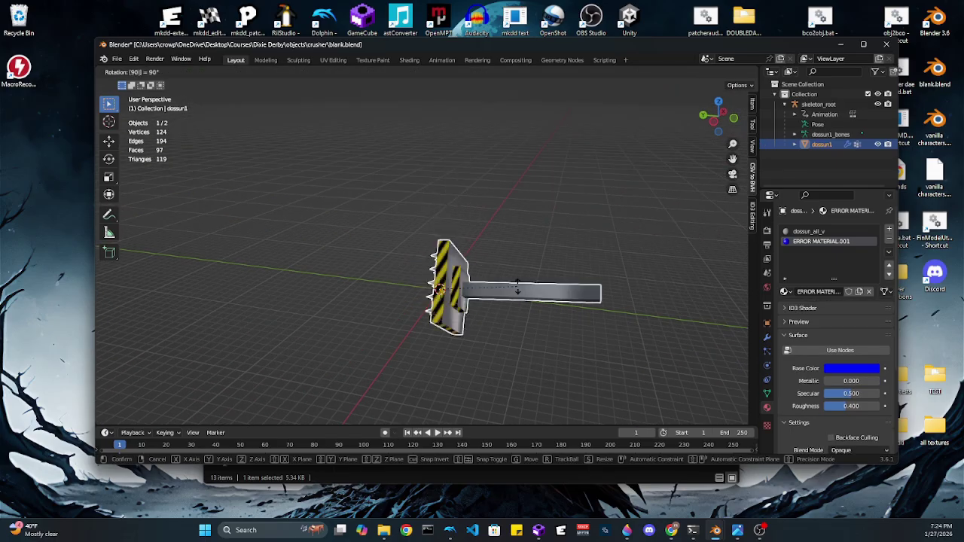
text(-)
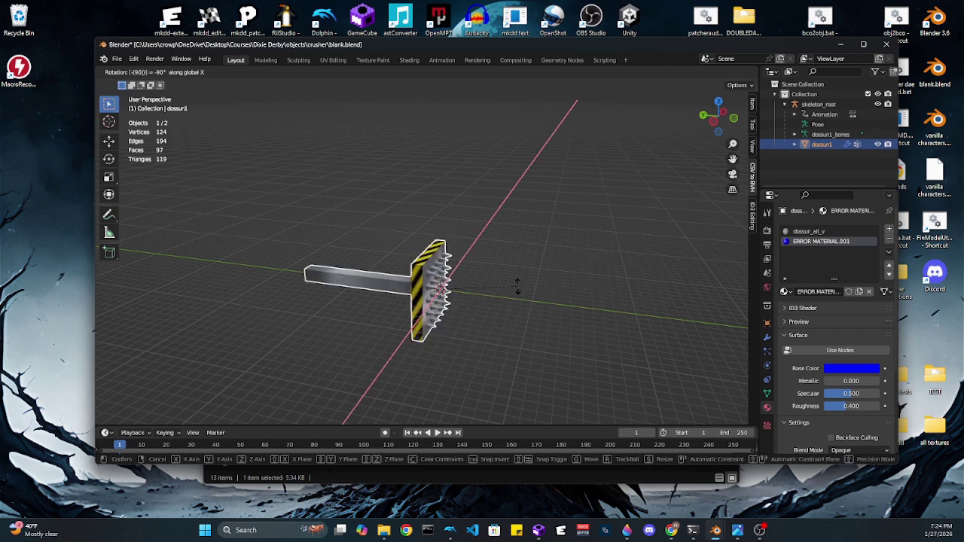
key(Return)
middle_drag(517, 285, 457, 288)
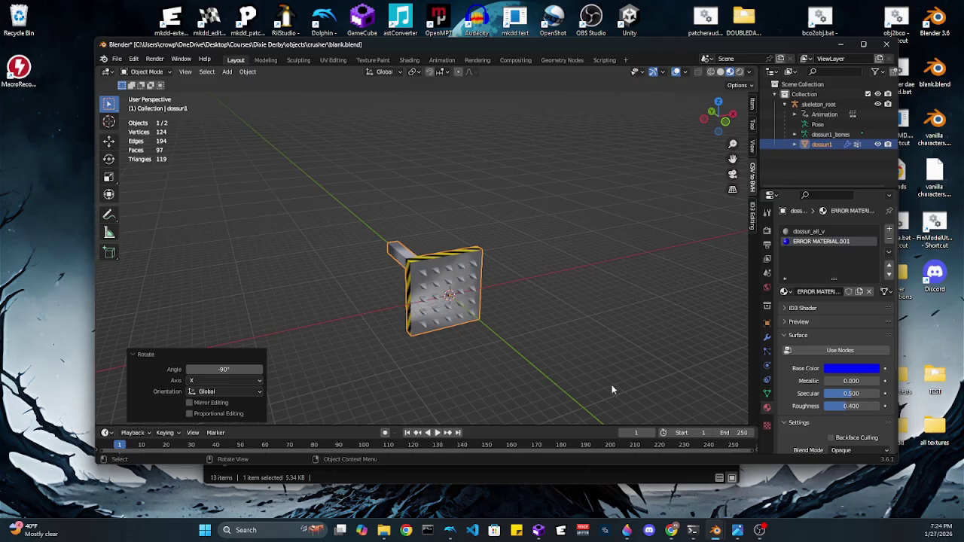
- Copy the character dae to bmd.bat file from the desktop into the crusher folder
mouse_move(384, 530)
mouse_move(413, 491)
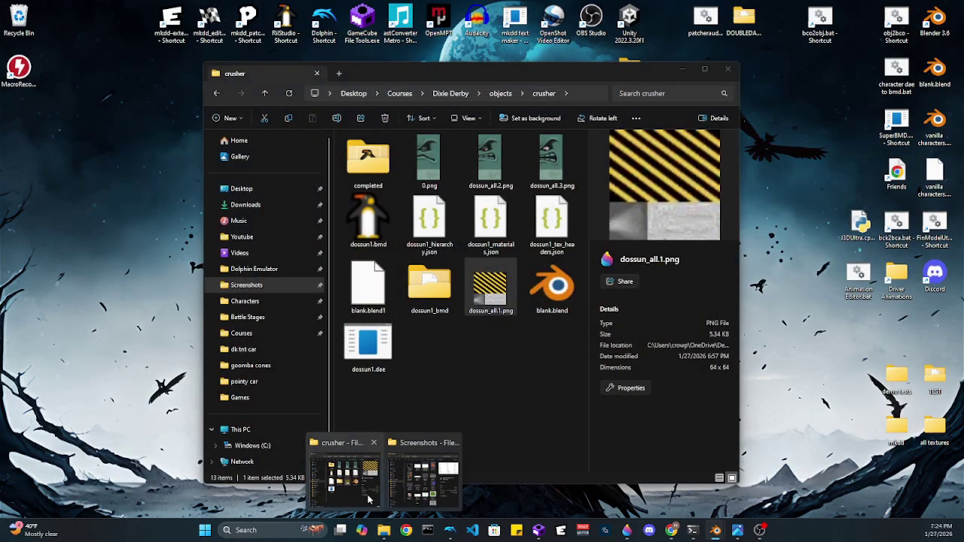
click(374, 493)
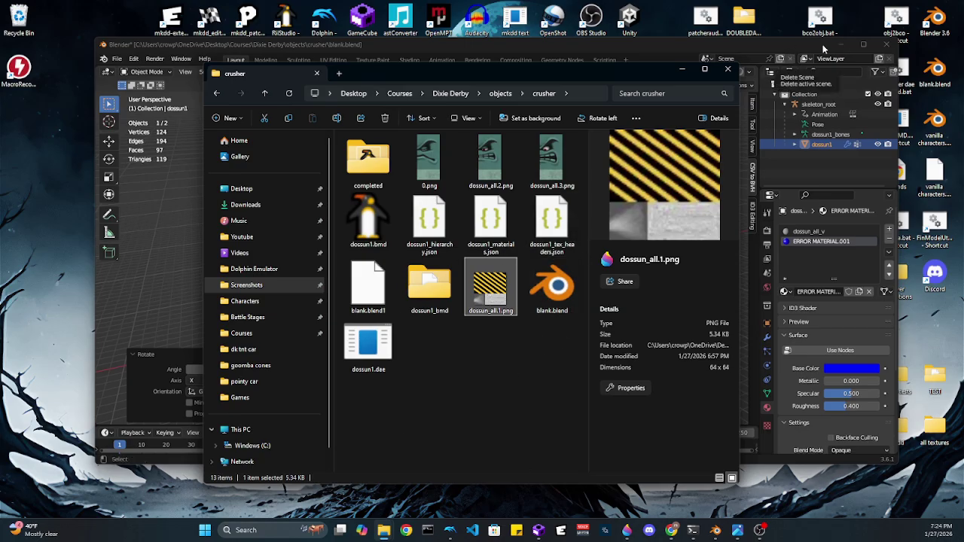
drag(828, 45, 789, 45)
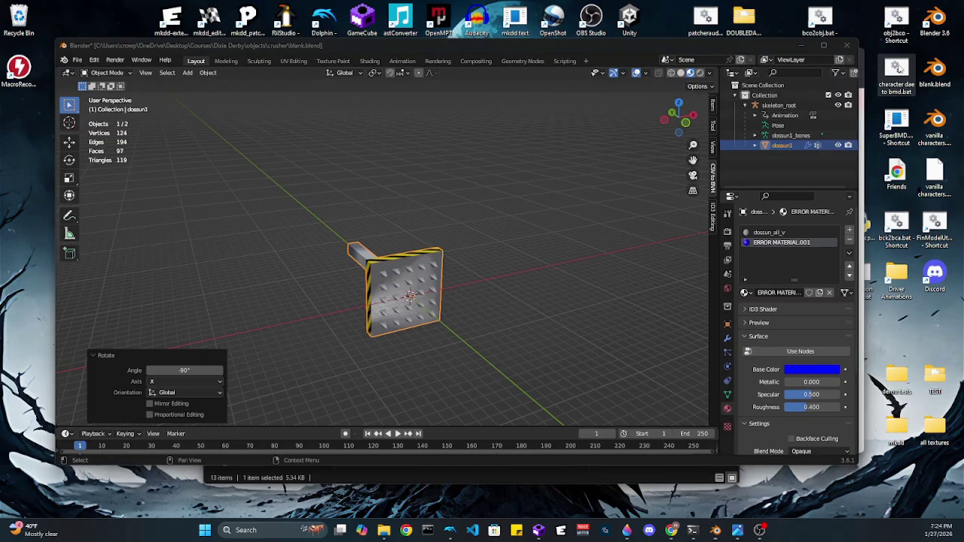
right_click(899, 68)
click(783, 77)
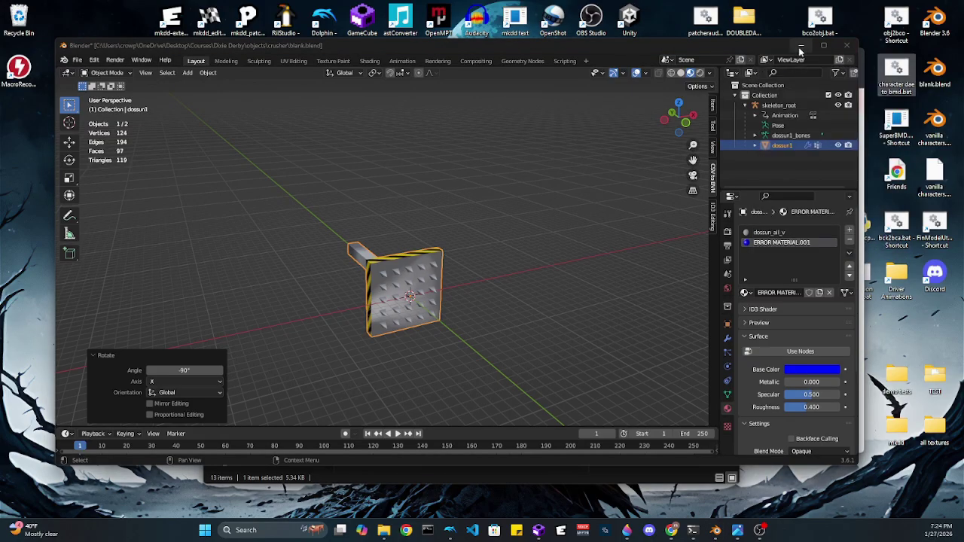
click(800, 46)
right_click(474, 412)
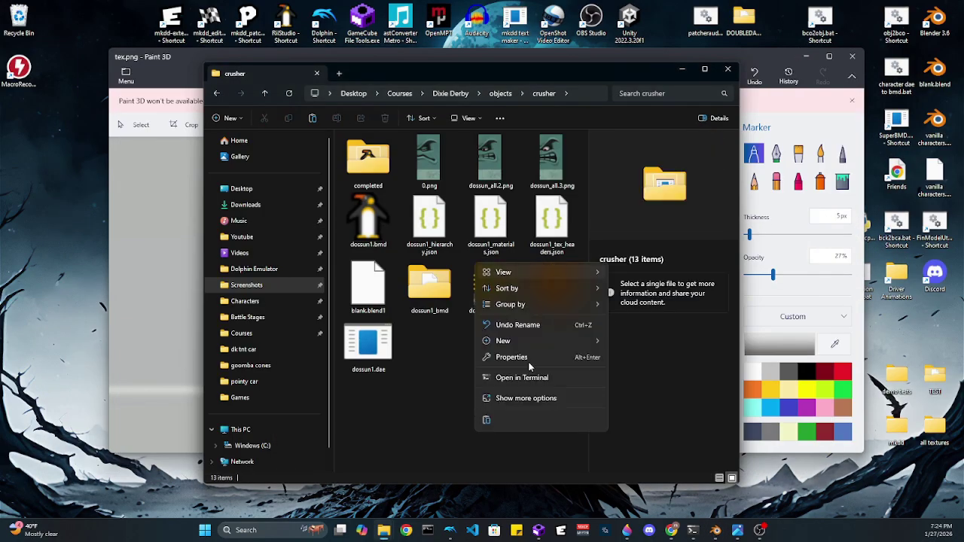
click(486, 420)
- View the SuperBMD command of the copied character dae to bmd.bat in Notepad and close it
right_click(421, 357)
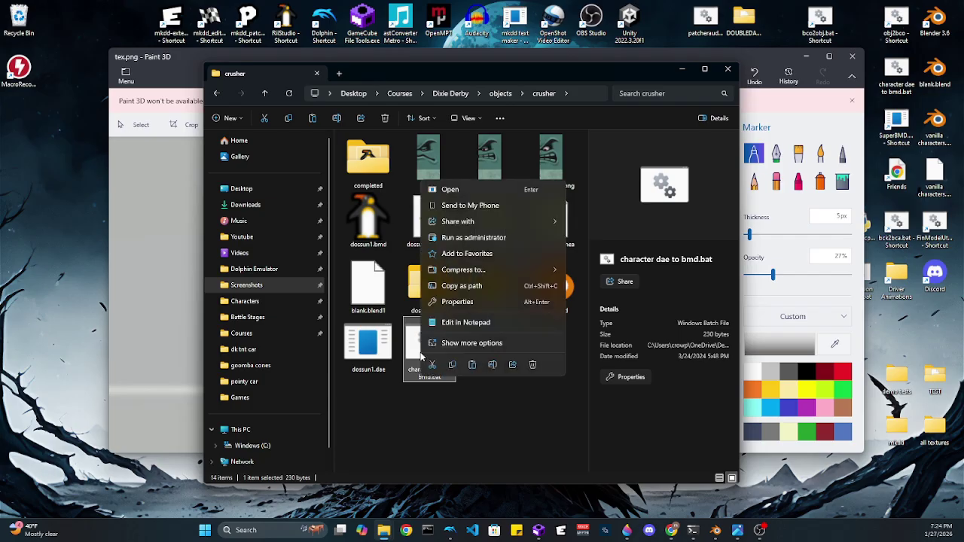
click(463, 321)
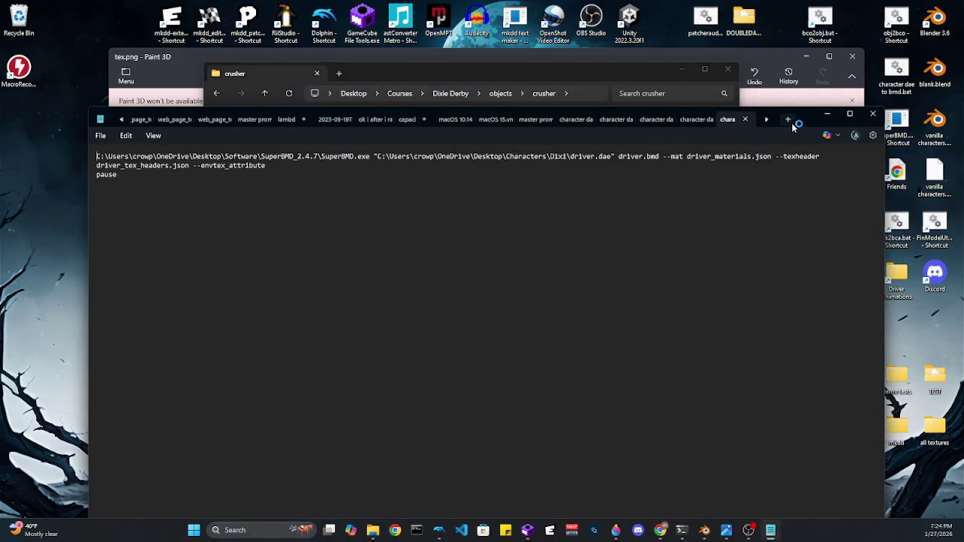
click(872, 113)
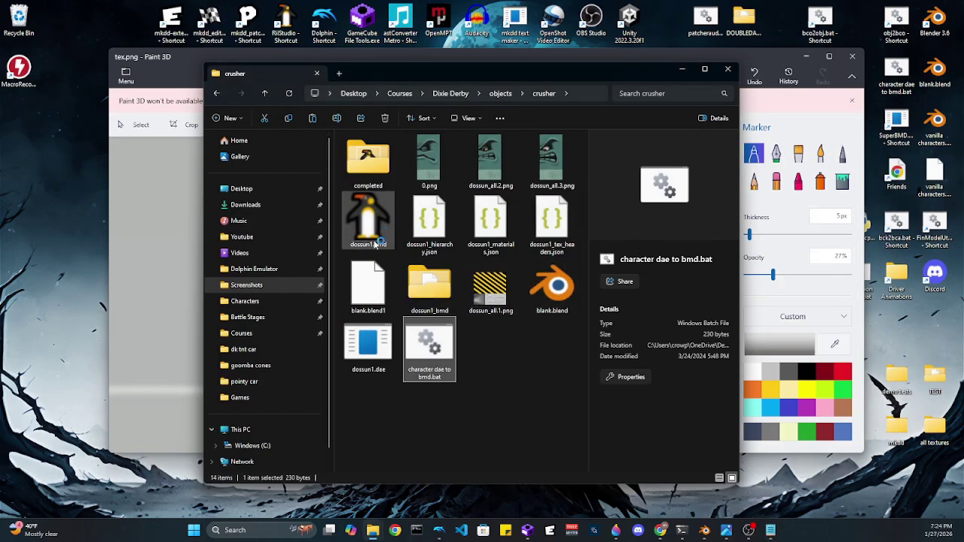
- Copy the path of dossun1.dae and paste it over the driver.dae input path of the SuperBMD command in Notepad
right_click(379, 356)
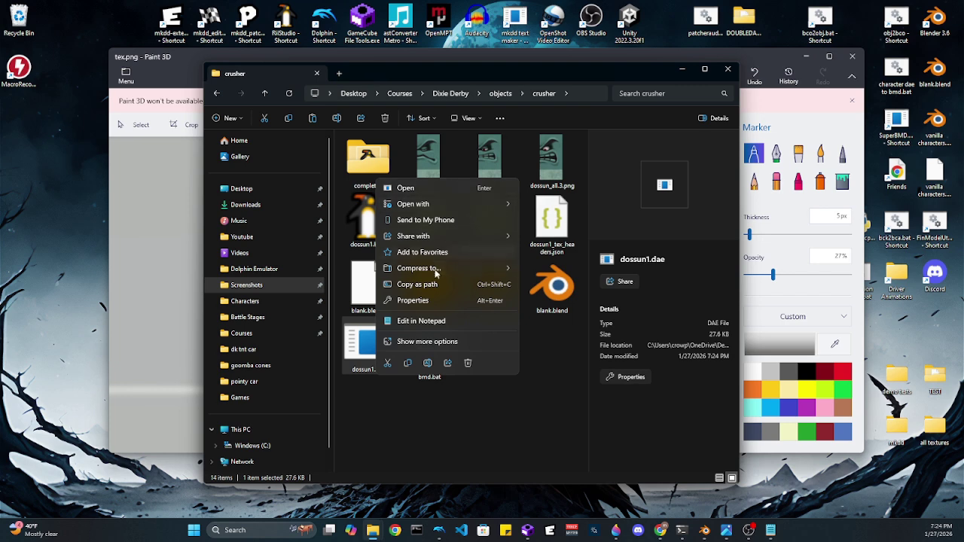
click(418, 284)
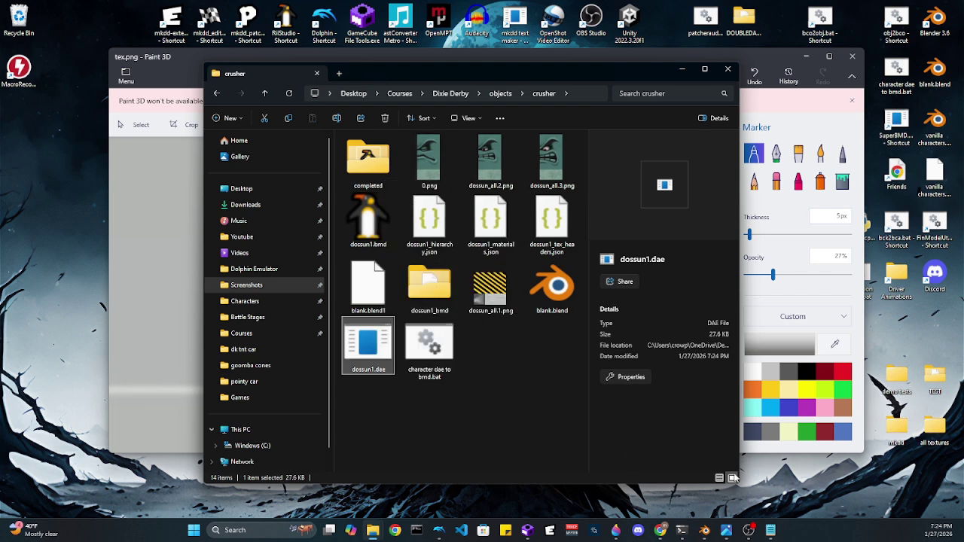
click(770, 530)
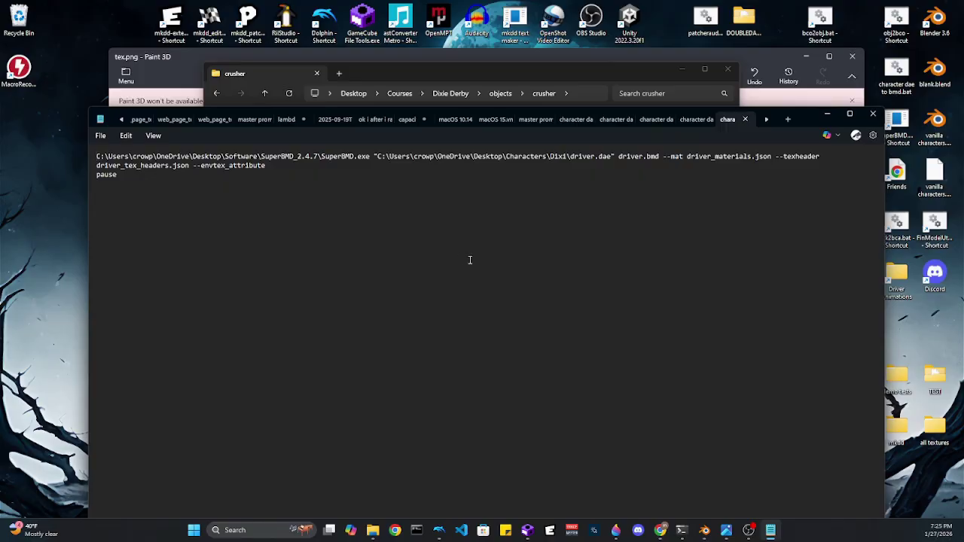
drag(98, 156, 371, 156)
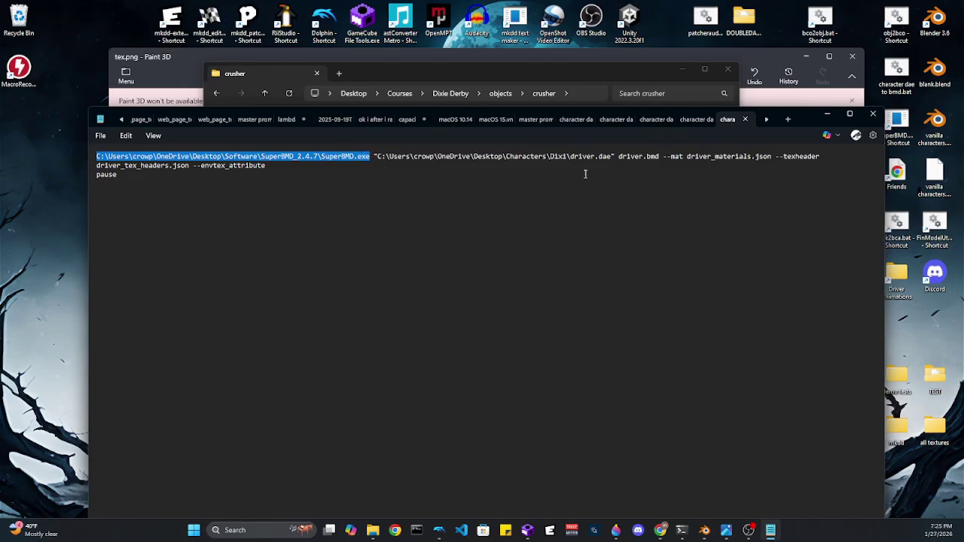
drag(614, 156, 374, 155)
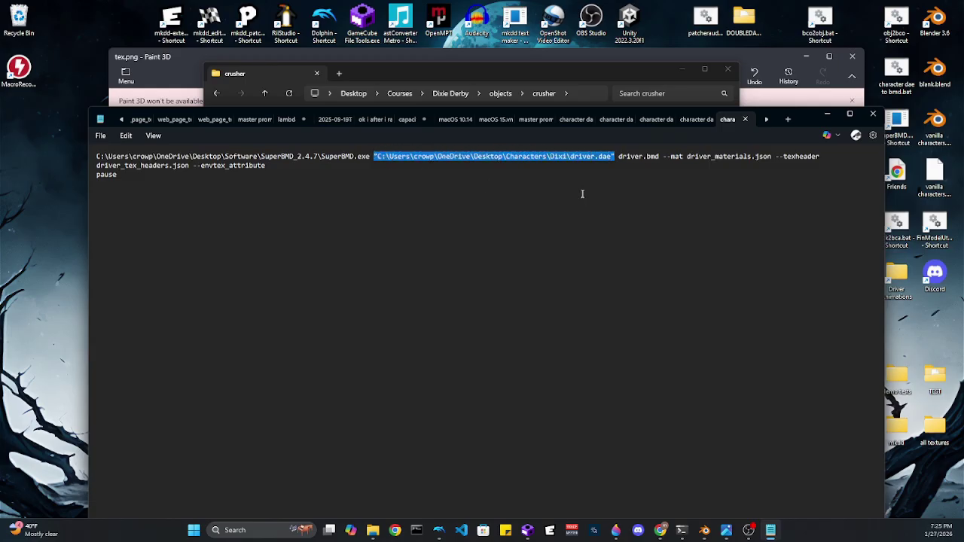
key(ctrl+v)
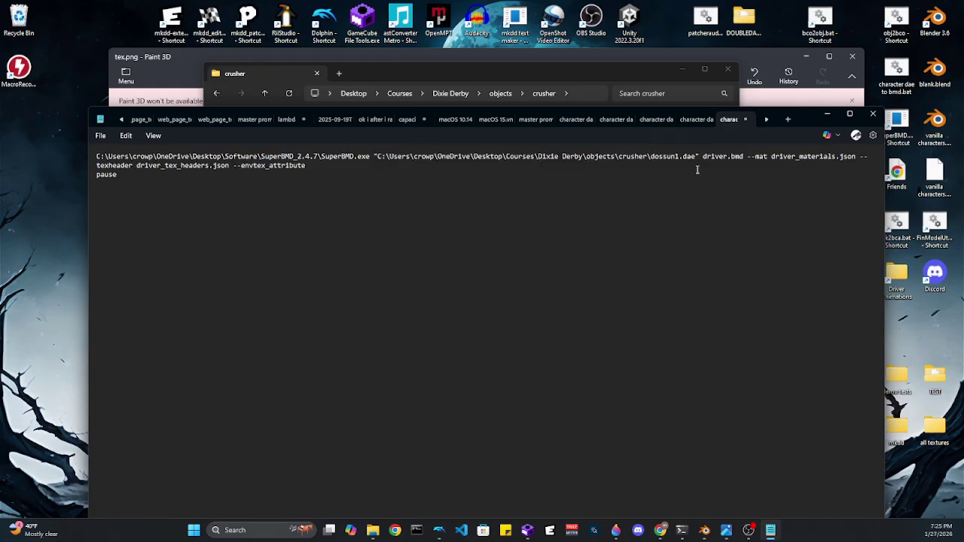
- Replace driver with dossun1 in the command's output BMD, materials and tex headers file names, save the batch file and close Notepad
drag(650, 156, 685, 155)
drag(729, 156, 700, 157)
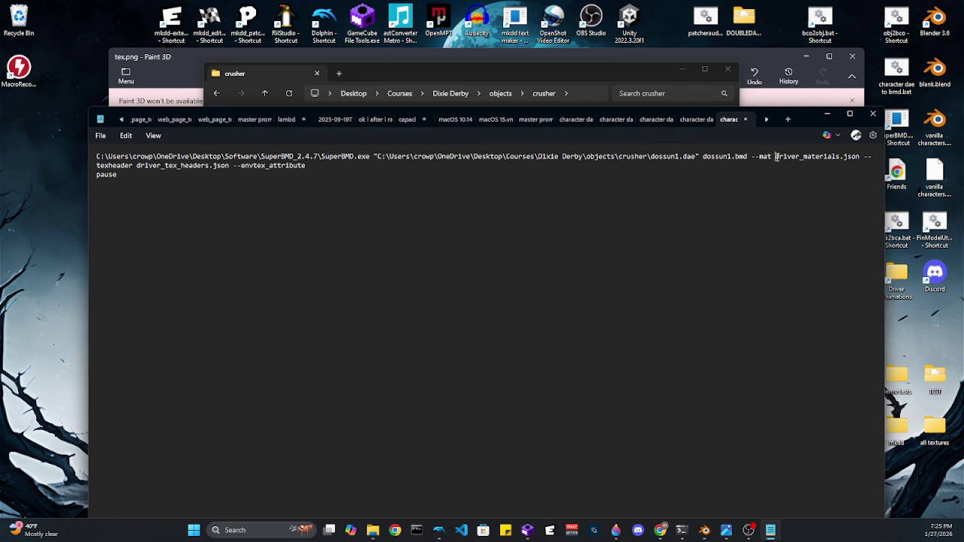
drag(776, 156, 802, 156)
key(ctrl+v)
drag(137, 165, 160, 166)
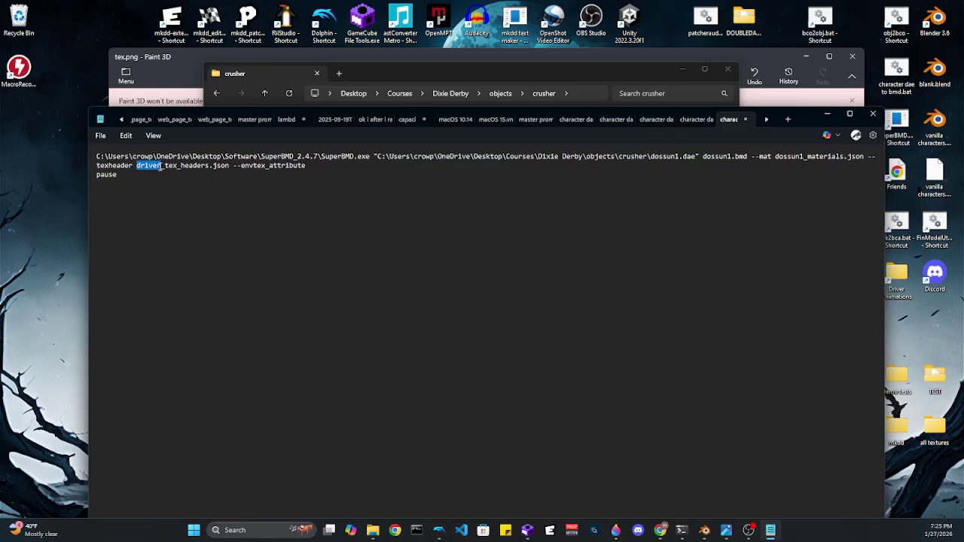
text(dossun1)
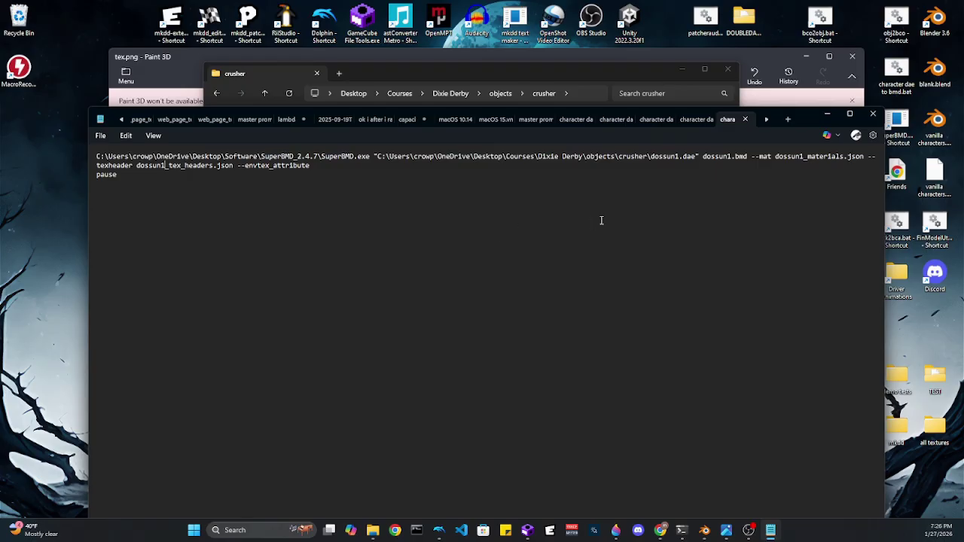
click(872, 113)
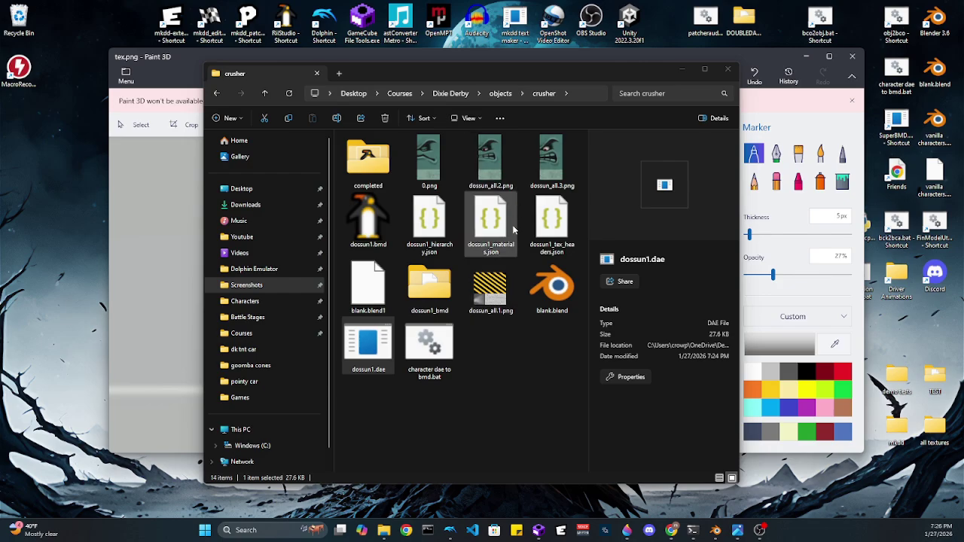
- Make two copies of the striped texture dossun_all.1.png in the crusher folder
click(486, 287)
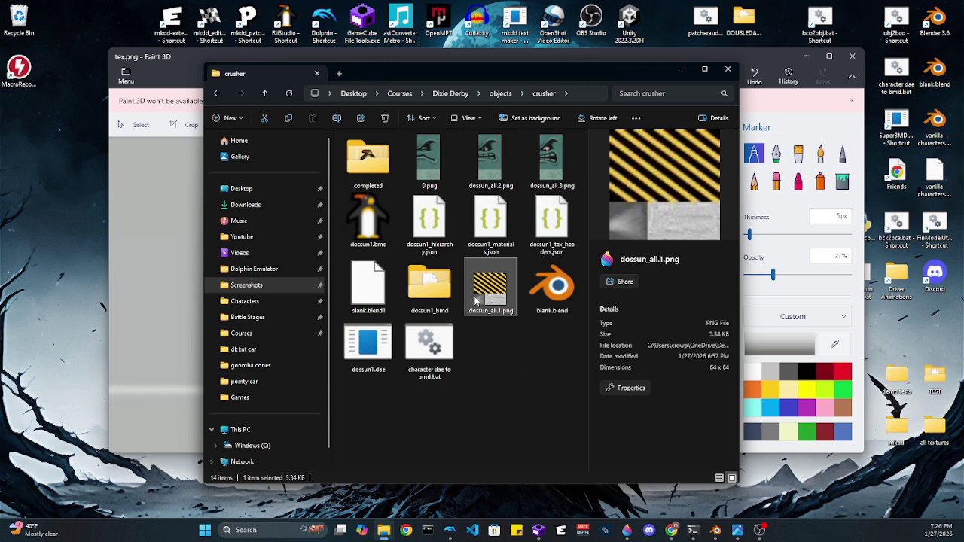
key(ctrl+c)
key(ctrl+v)
key(ctrl+v)
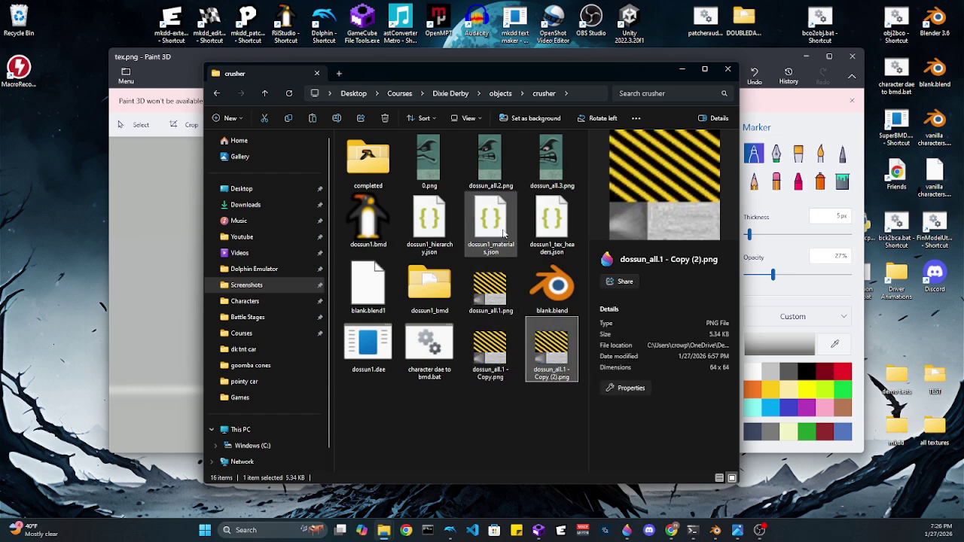
- Rename the Thwomp face texture dossun_all.2.png as 1.png and the first striped texture copy as dossun_all.2.png
click(497, 195)
click(501, 181)
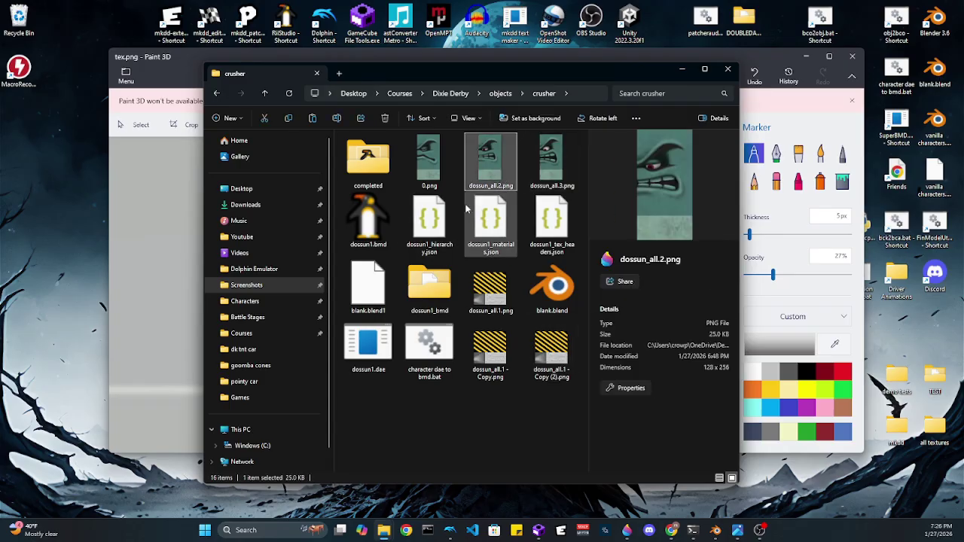
key(ctrl+f)
click(477, 174)
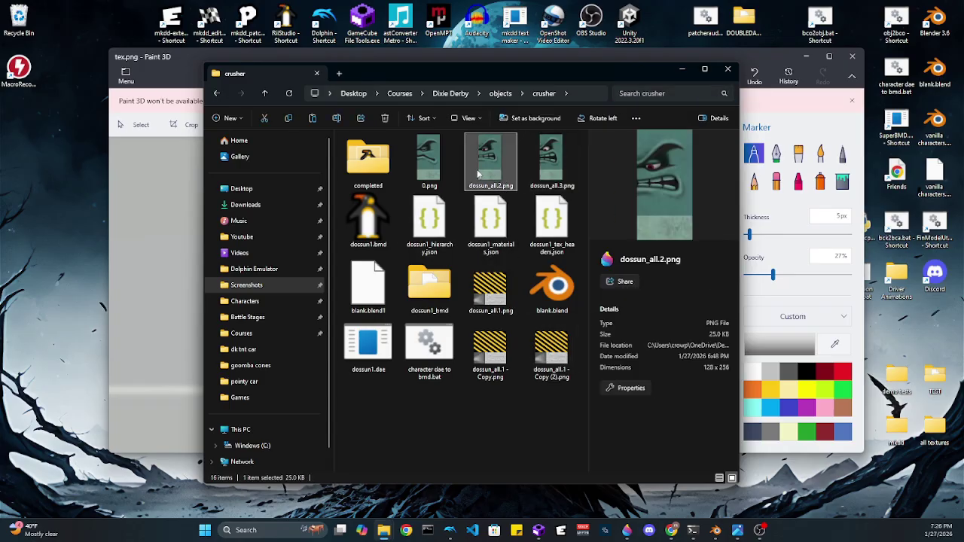
key(F2)
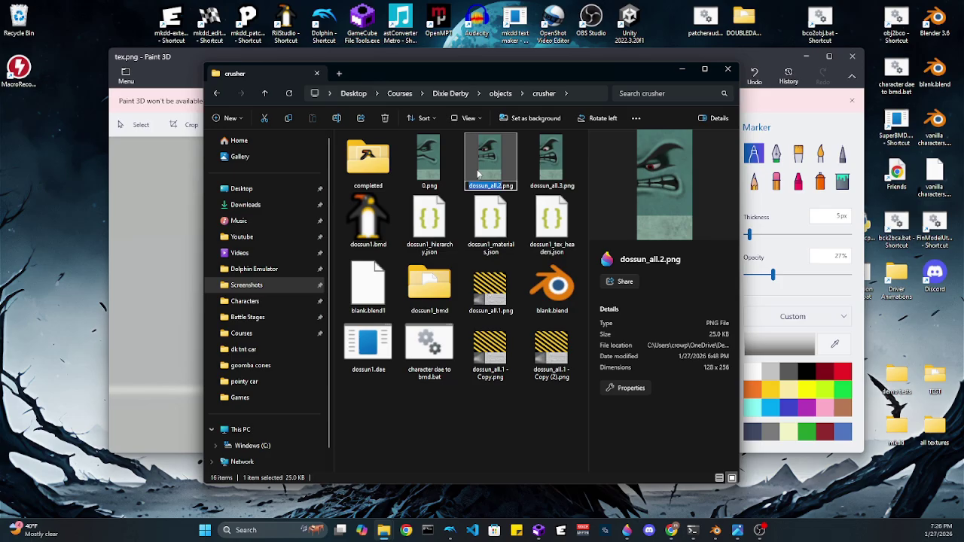
text(1)
key(Return)
click(486, 354)
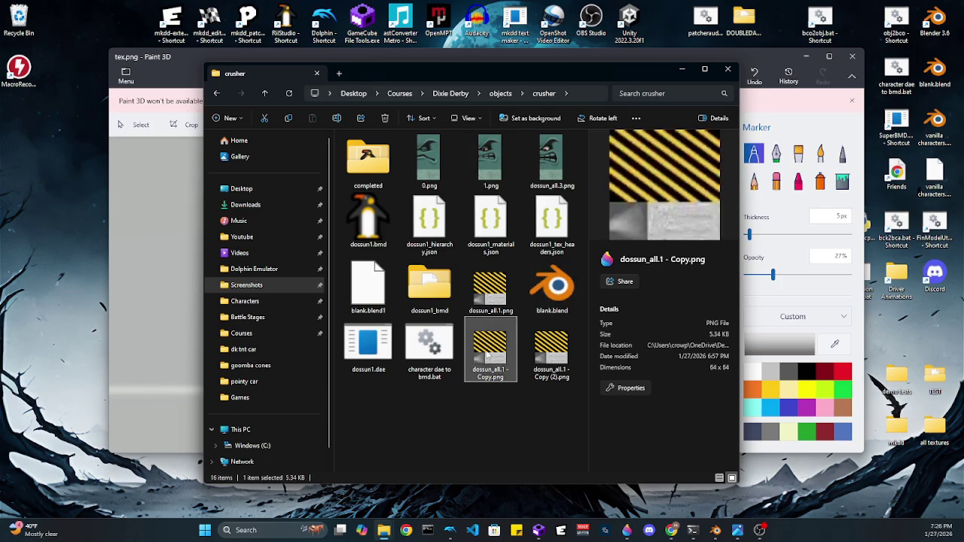
key(F2)
key(ctrl+v)
key(Return)
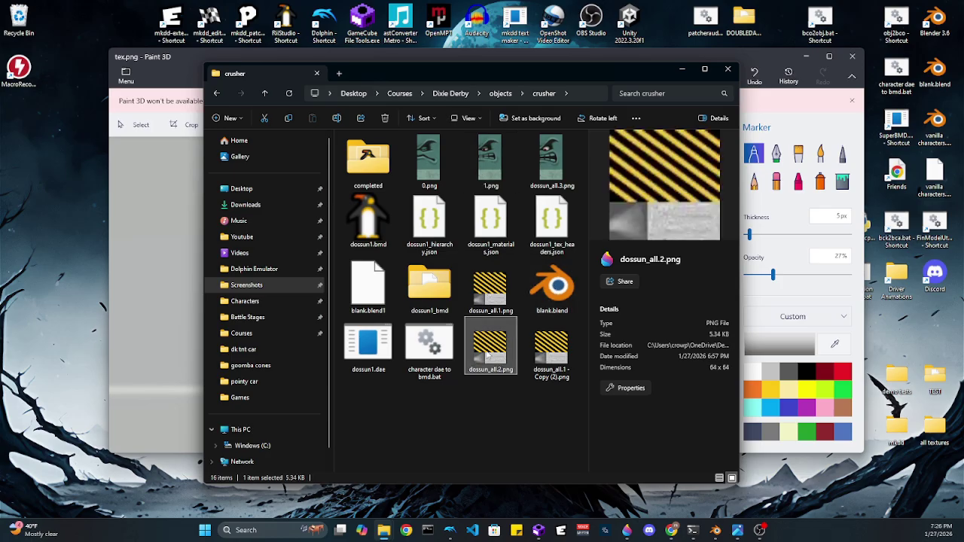
- Rename the Thwomp face texture dossun_all.3.png as 2.png and the remaining striped texture copy as dossun_all.3.png
click(546, 186)
key(F2)
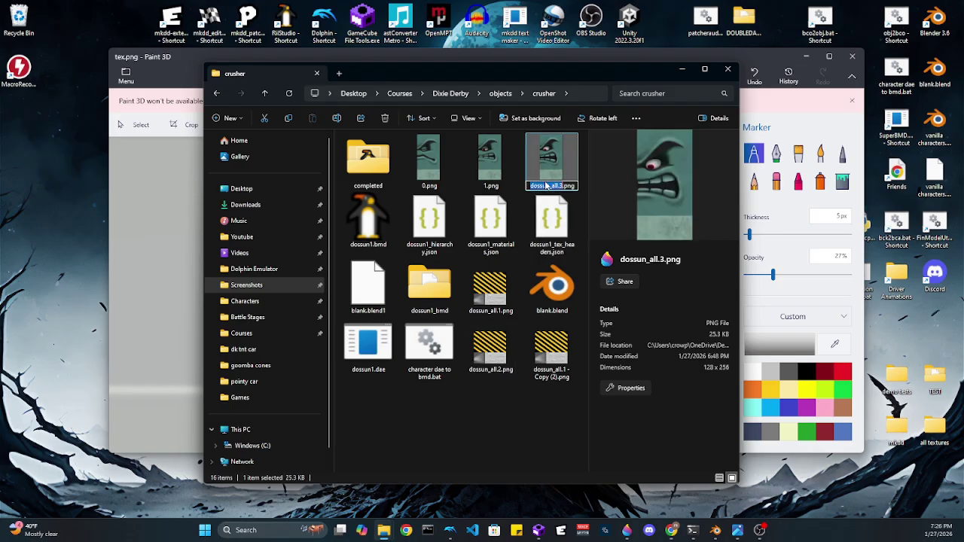
text(2)
key(Return)
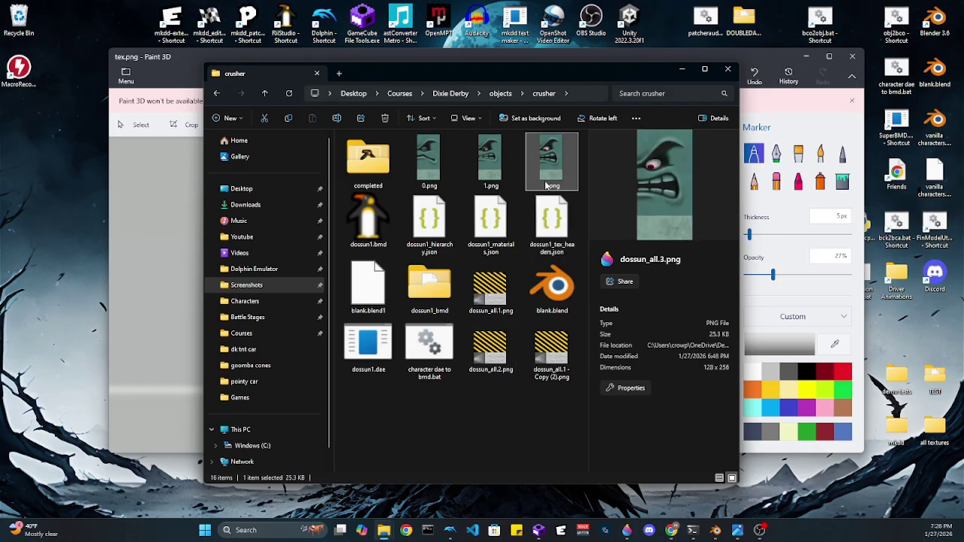
click(554, 358)
key(F2)
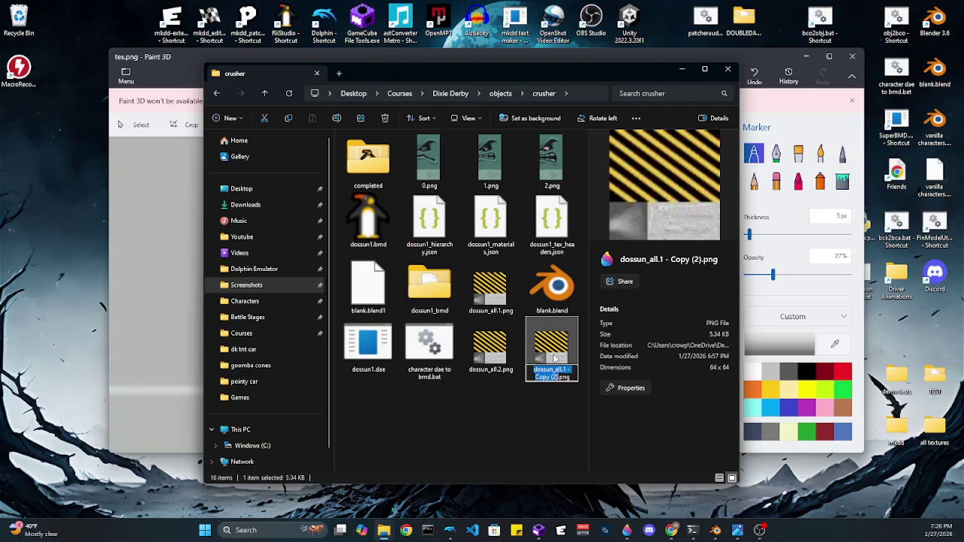
text(dossun_all.3)
key(Return)
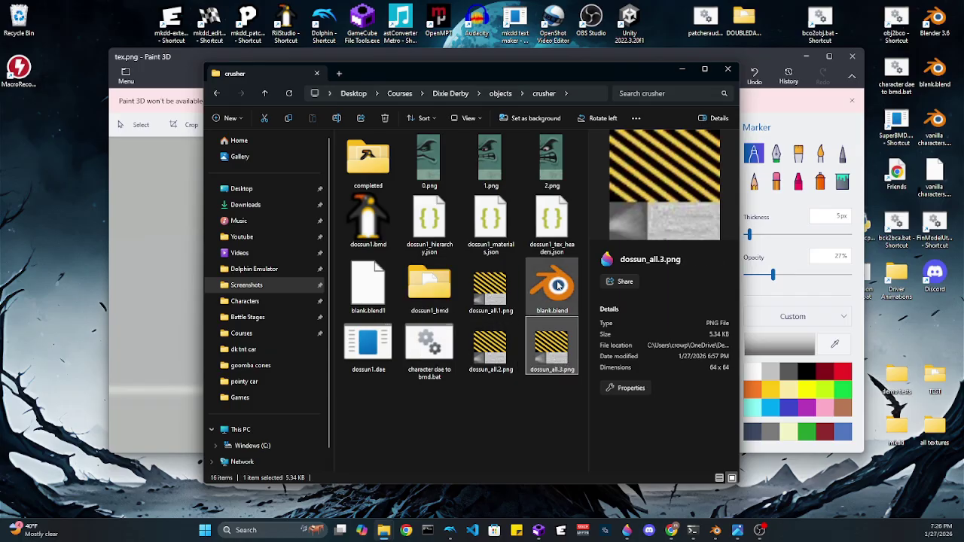
- Open dossun1_tex_headers.json in Visual Studio Code and set every MinFilter value to Linear
double_click(552, 237)
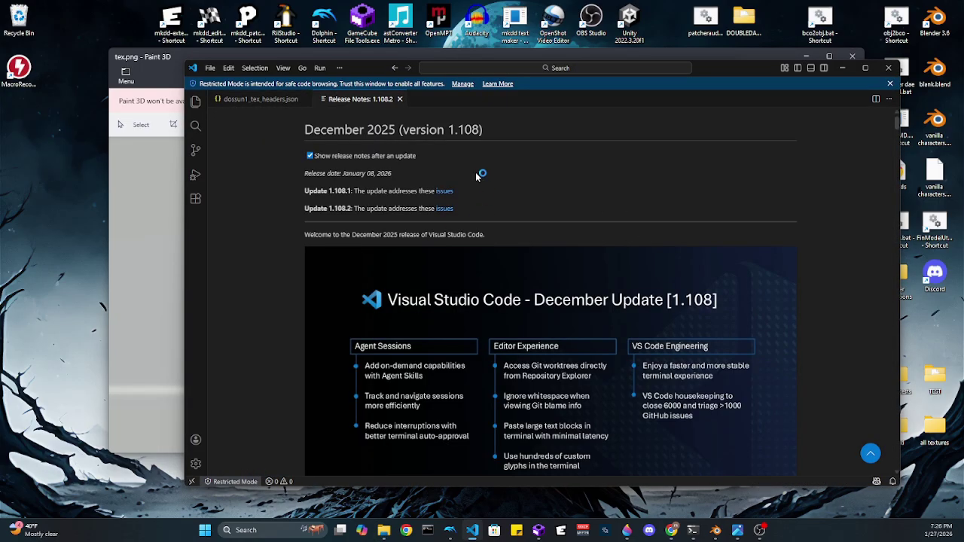
click(400, 100)
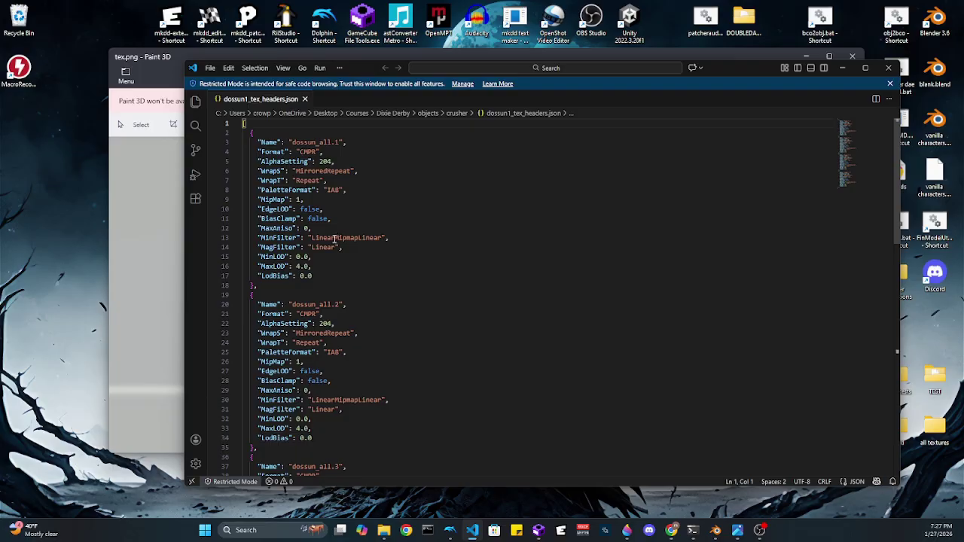
drag(335, 238, 384, 237)
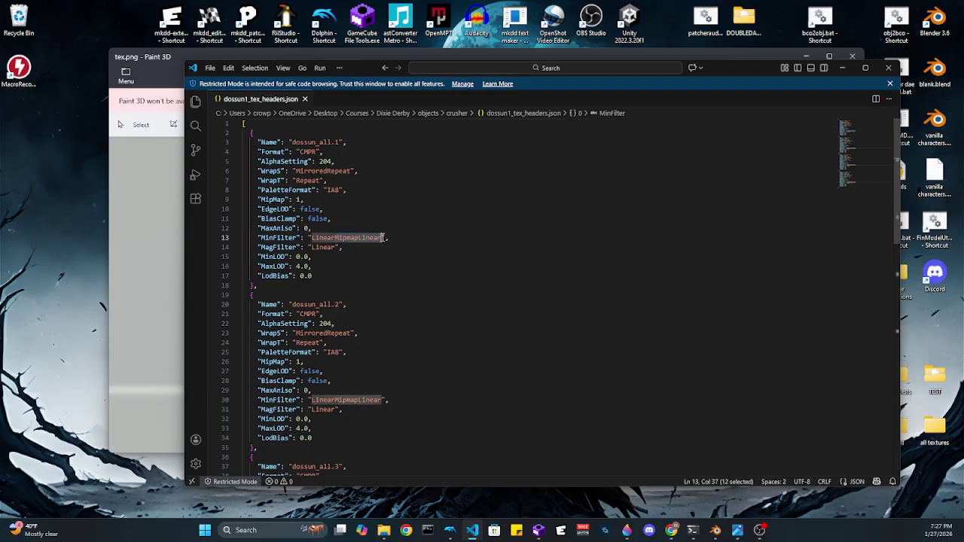
right_click(382, 238)
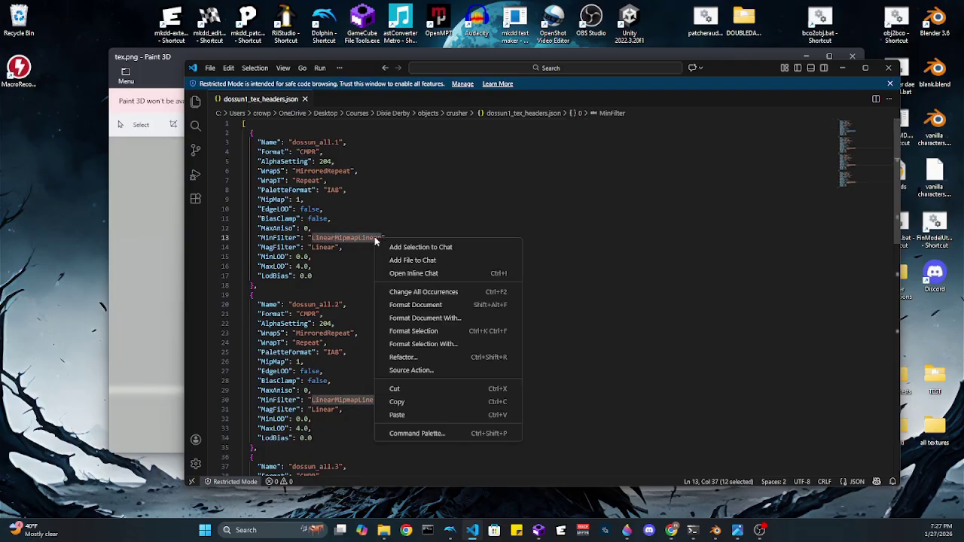
click(443, 293)
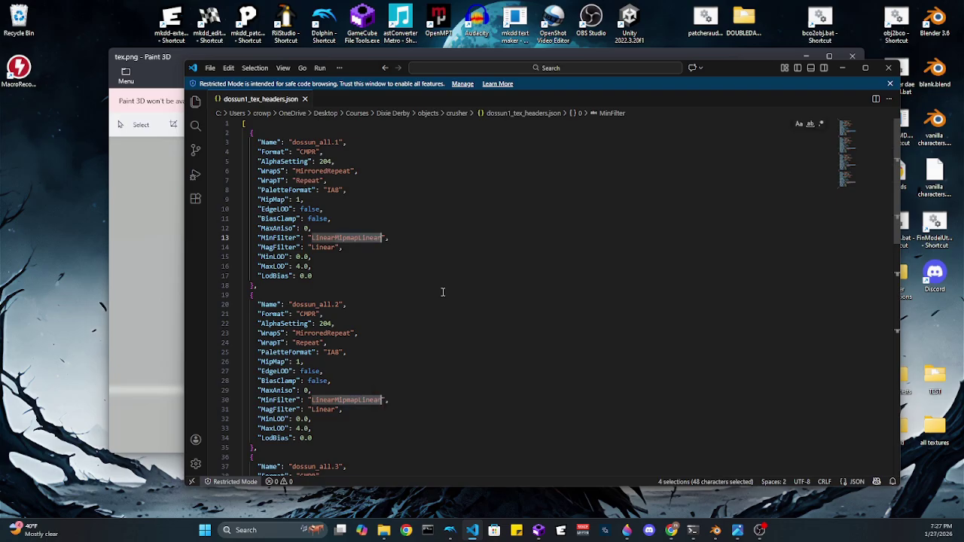
key(BackSpace)
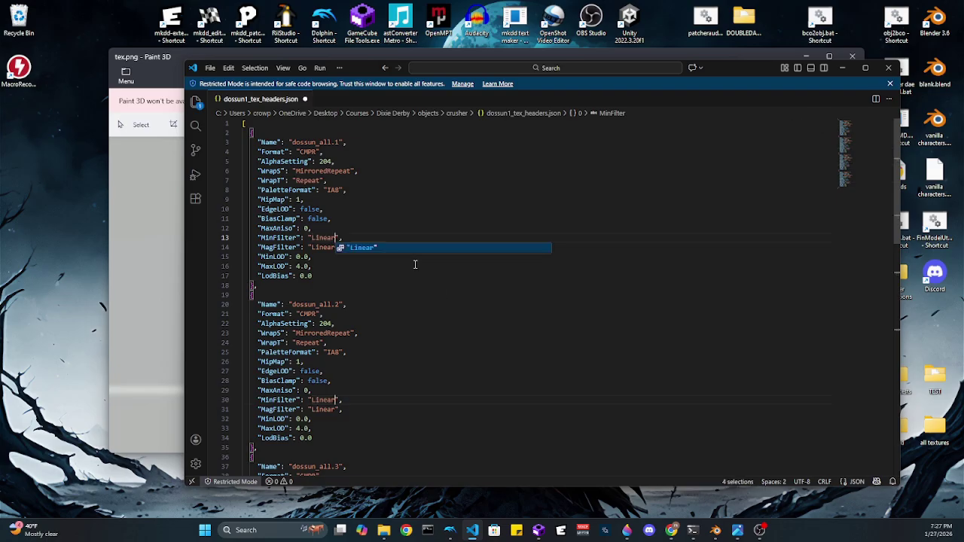
- Set MaxLOD to 0.0 for every texture in dossun1_tex_headers.json, save the file and close the editor
click(264, 266)
double_click(264, 265)
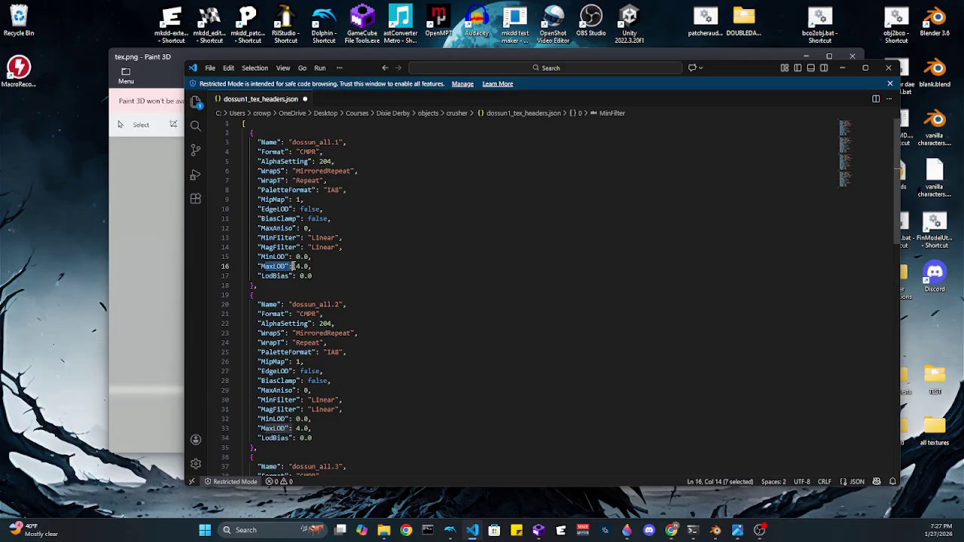
right_click(291, 268)
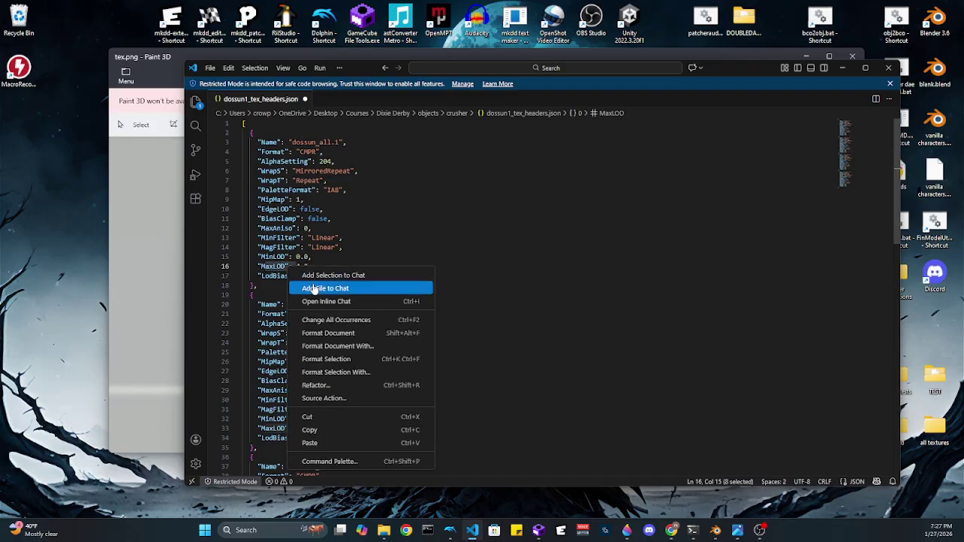
click(338, 319)
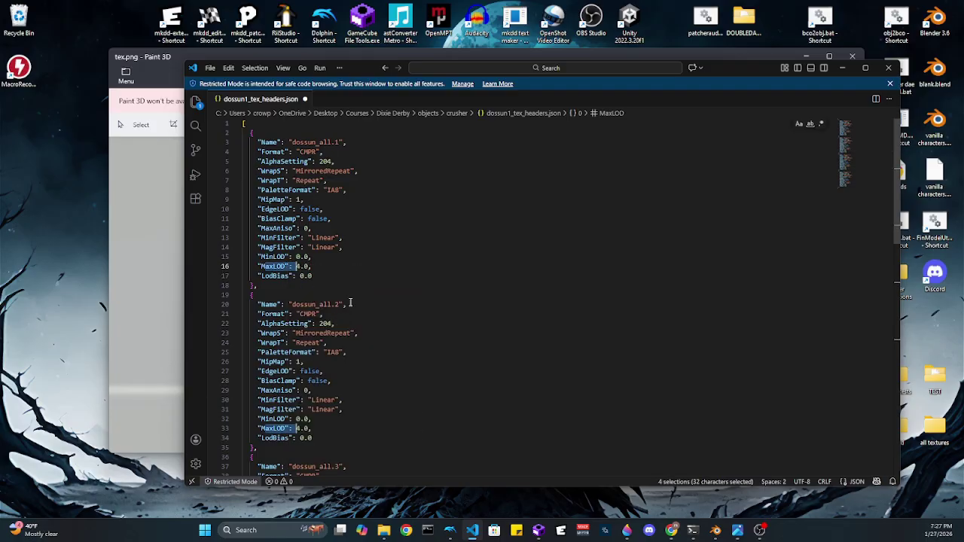
key(Right)
key(Right)
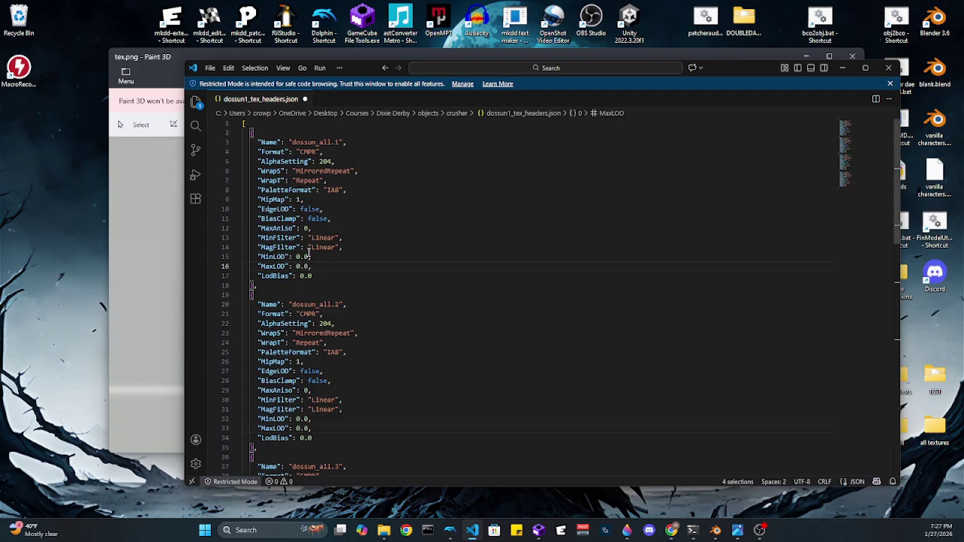
scroll(398, 311, down, 10)
scroll(398, 311, down, 5)
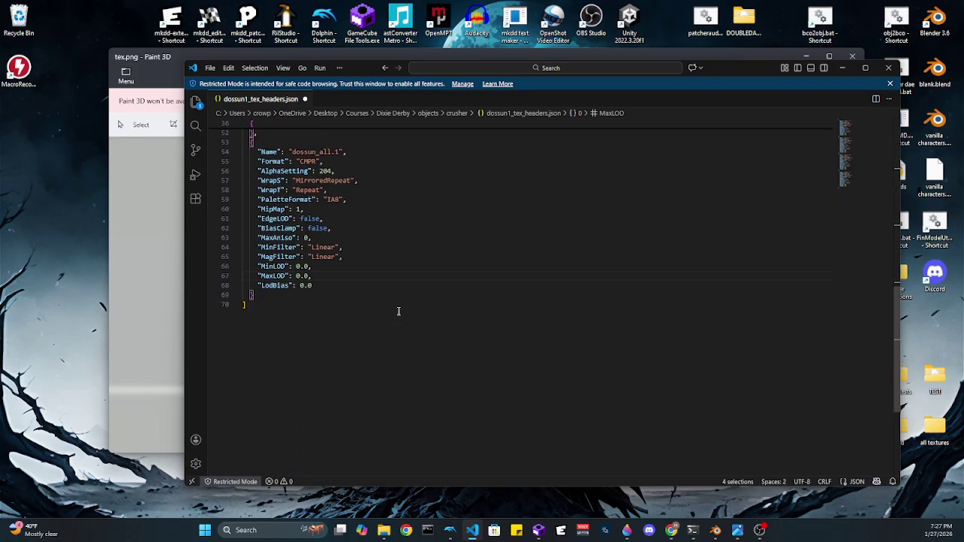
scroll(399, 310, up, 14)
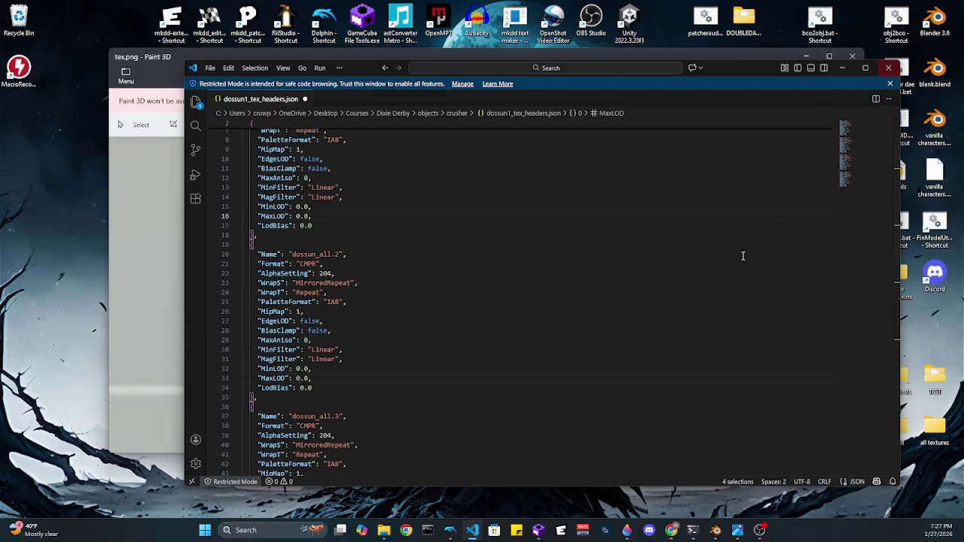
key(ctrl+s)
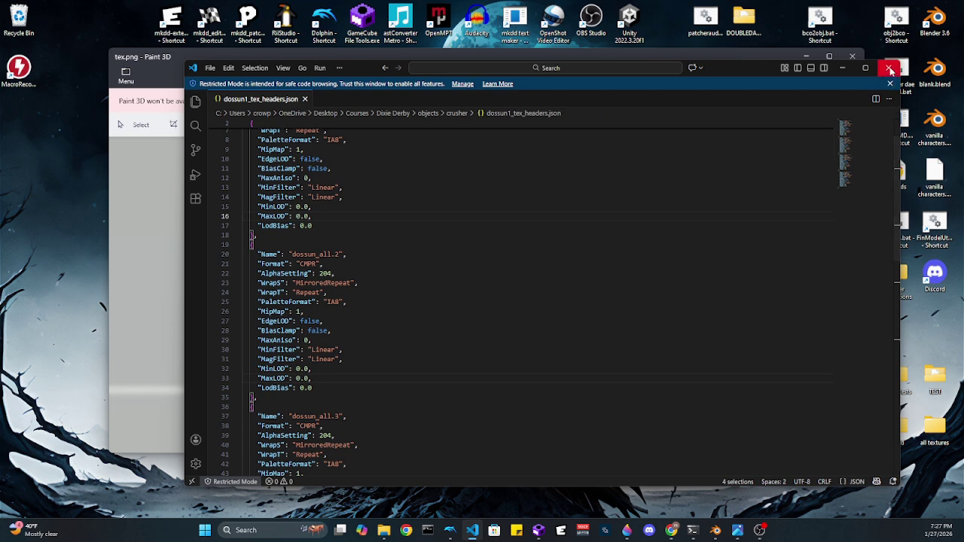
click(888, 68)
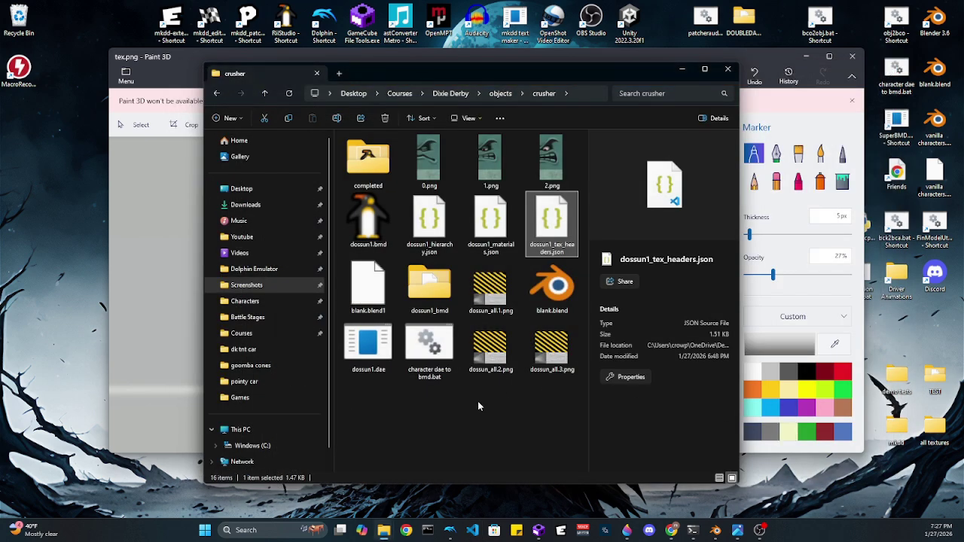
- Run the character dae to bmd batch conversion, inspect dossun1.bmd in RiiStudio while declining its update, and close it without saving
double_click(419, 337)
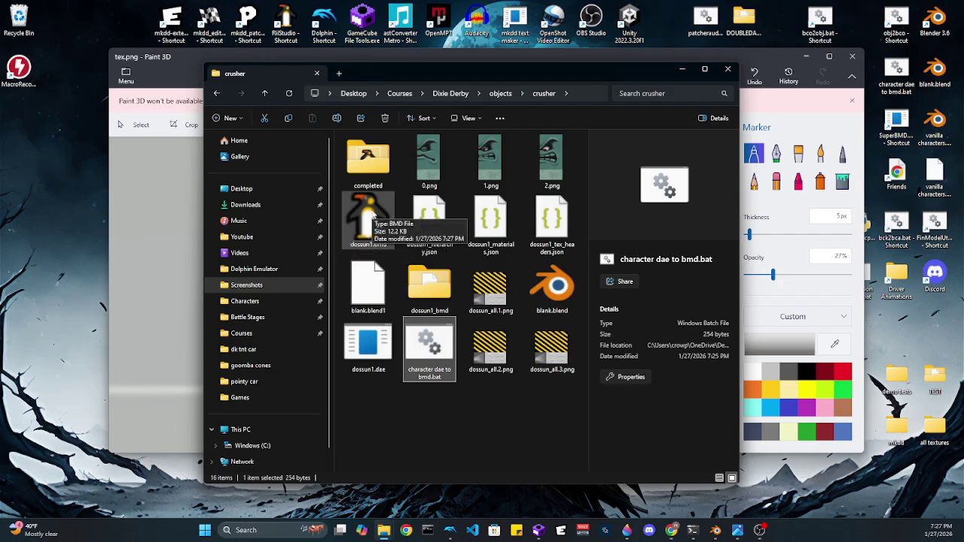
double_click(370, 216)
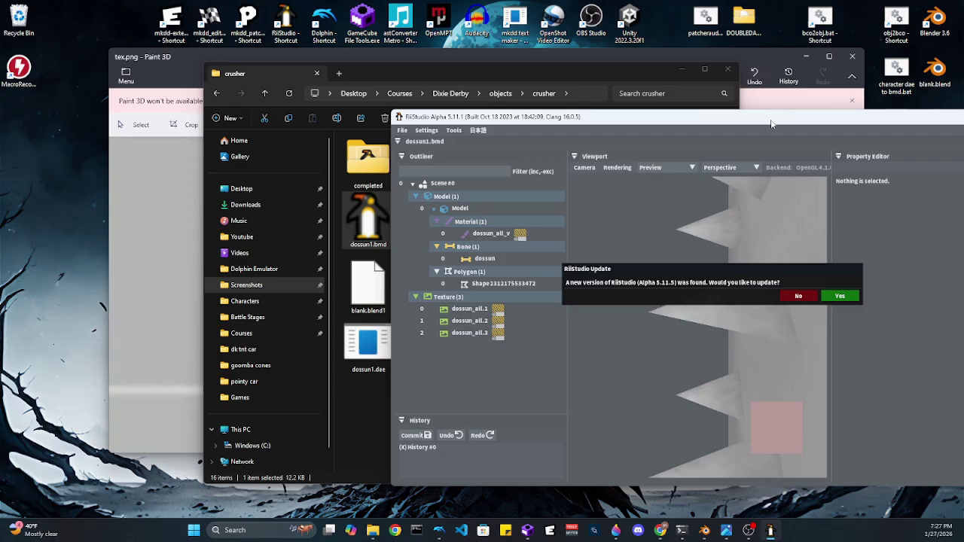
drag(774, 123, 667, 129)
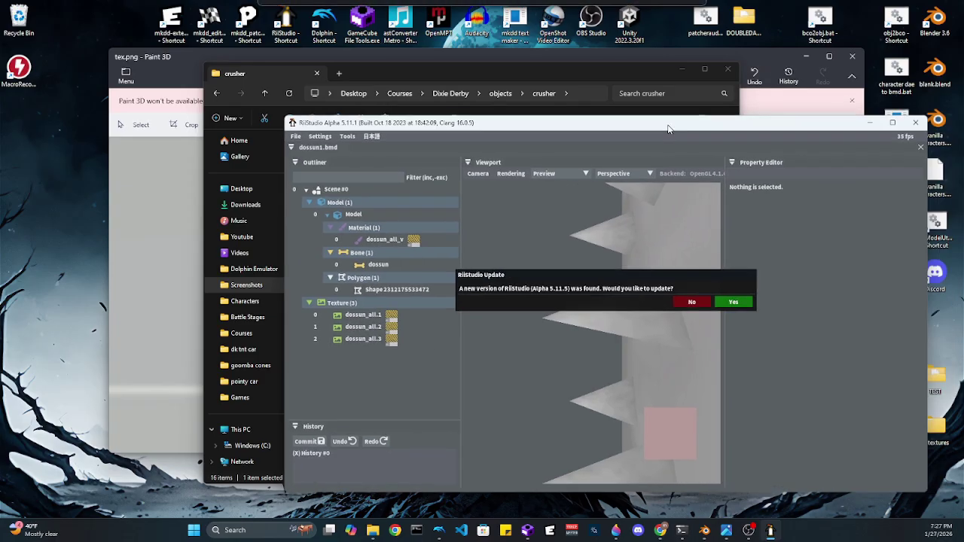
click(688, 301)
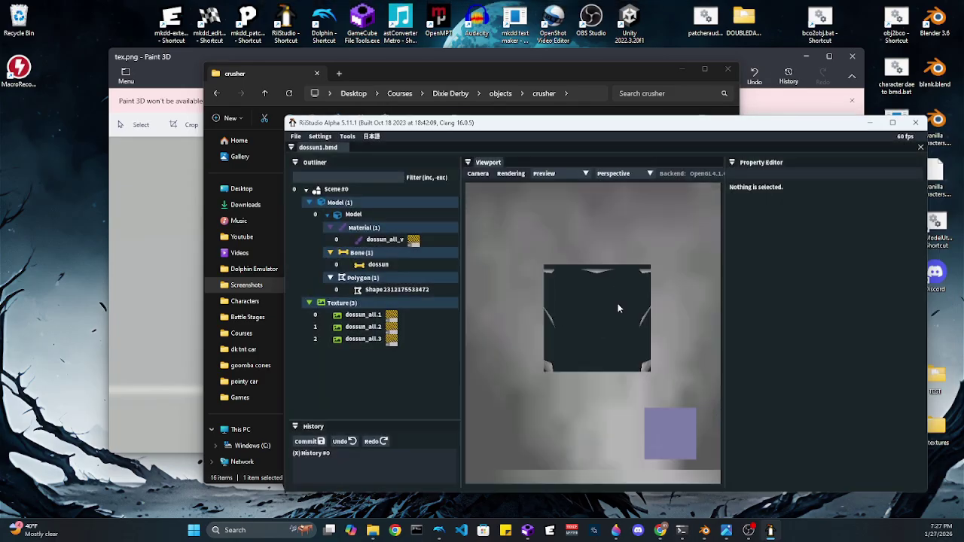
scroll(617, 305, down, 8)
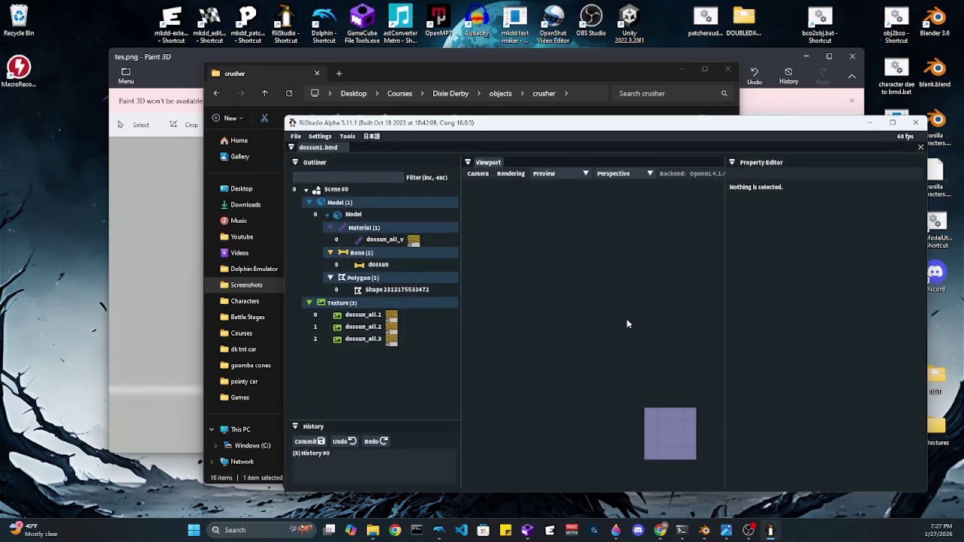
drag(627, 323, 794, 314)
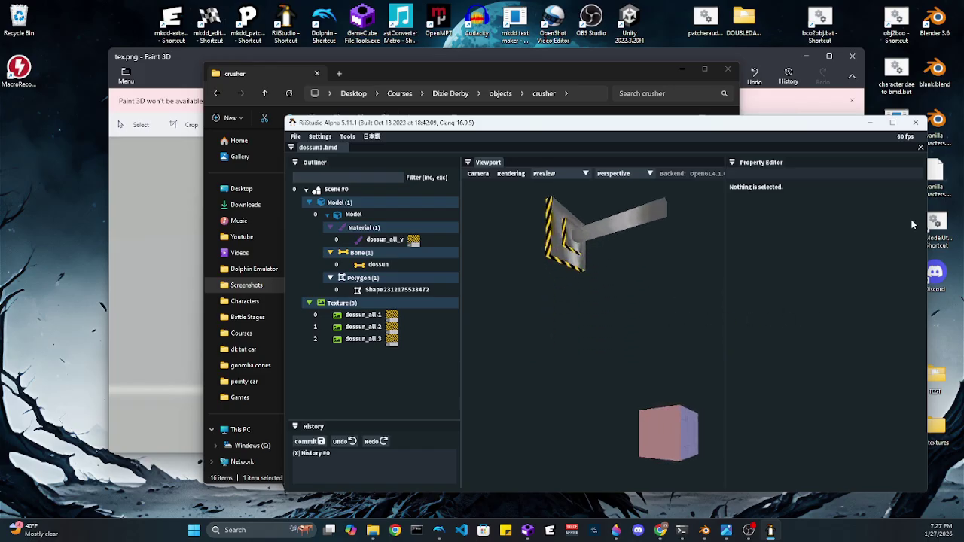
click(915, 122)
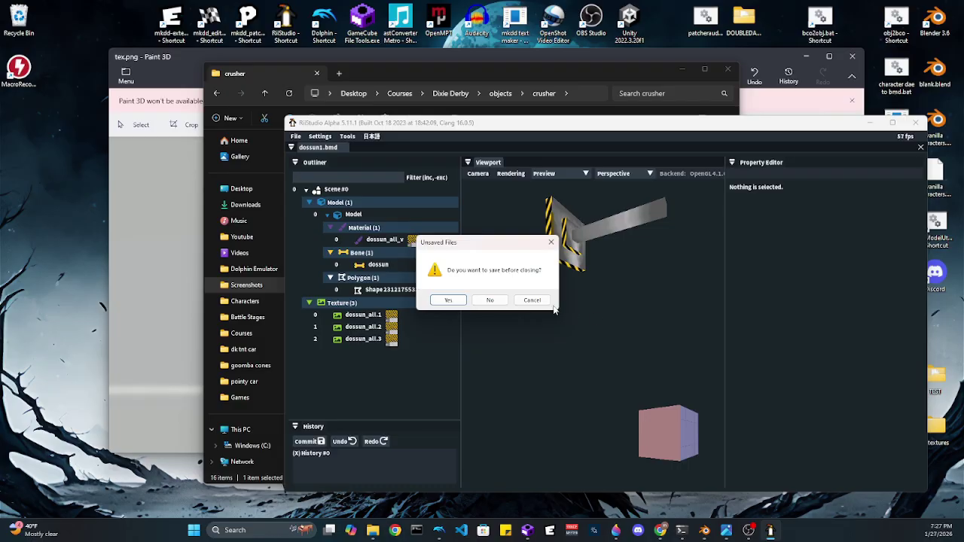
click(490, 300)
- Switch to the crusher scene in Blender, apply all transforms to the dossun1 mesh and save the blend file
mouse_move(715, 530)
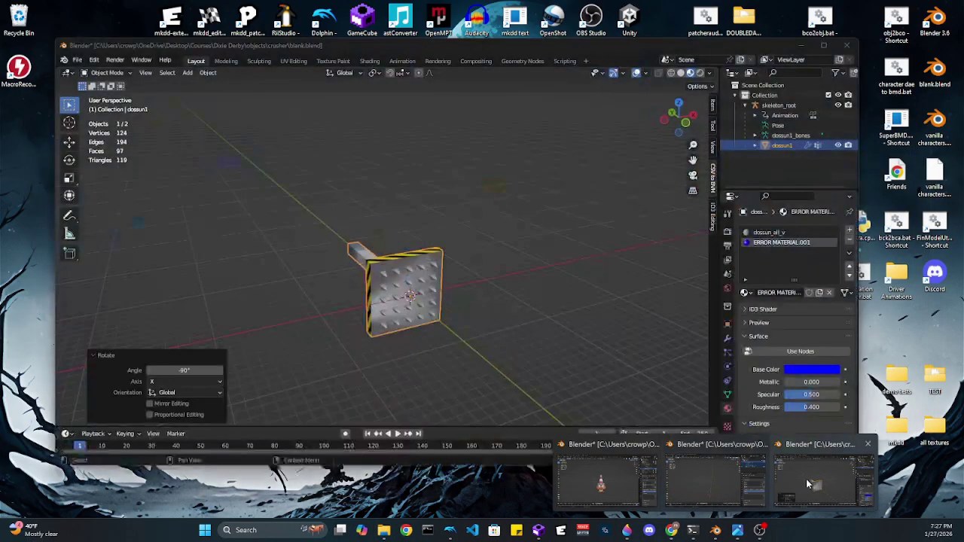
click(806, 479)
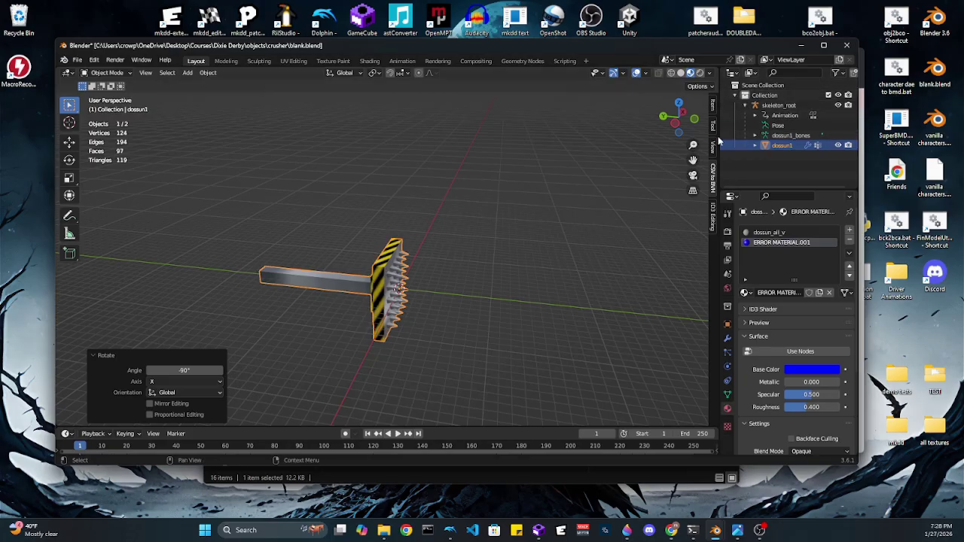
key(ctrl+a)
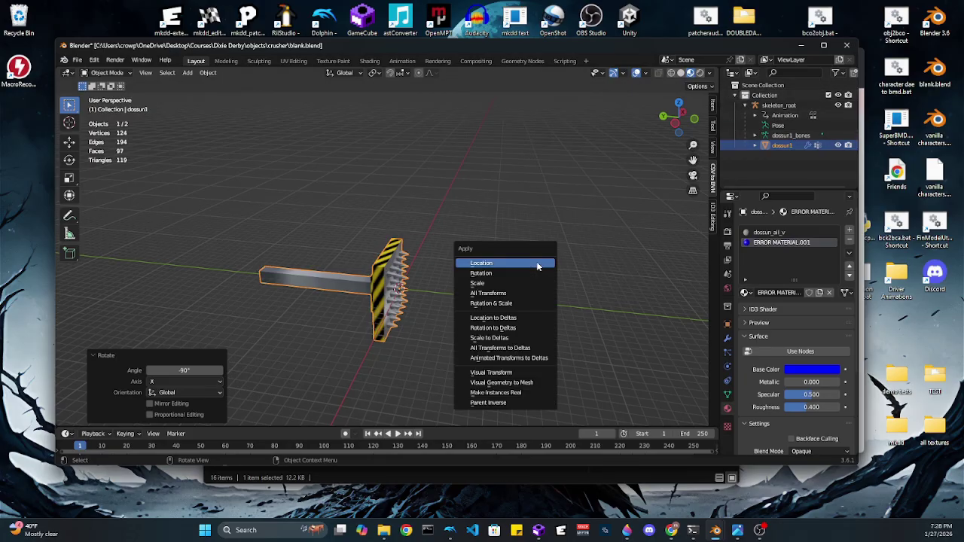
click(510, 293)
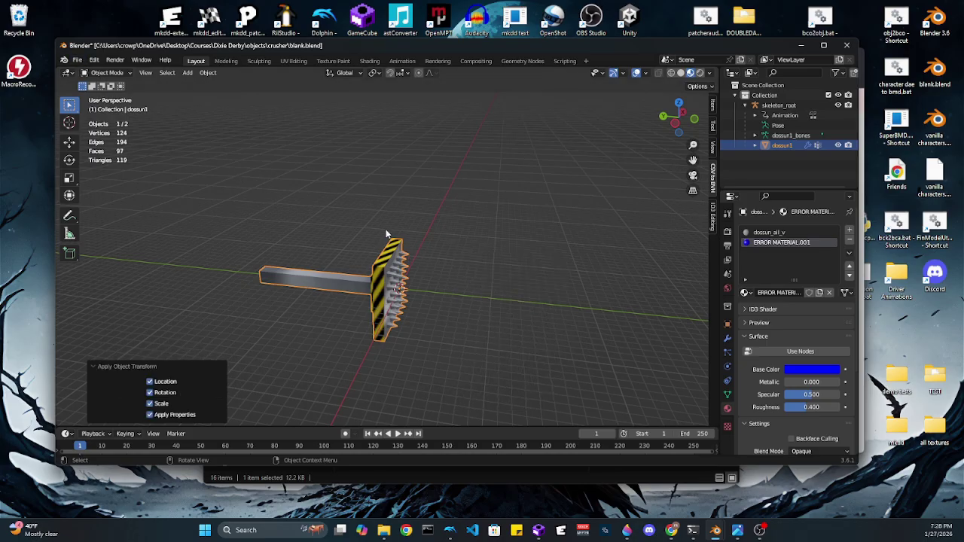
key(ctrl+s)
- Export the scene as Collada, overwriting dossun1.dae in the crusher folder
click(81, 62)
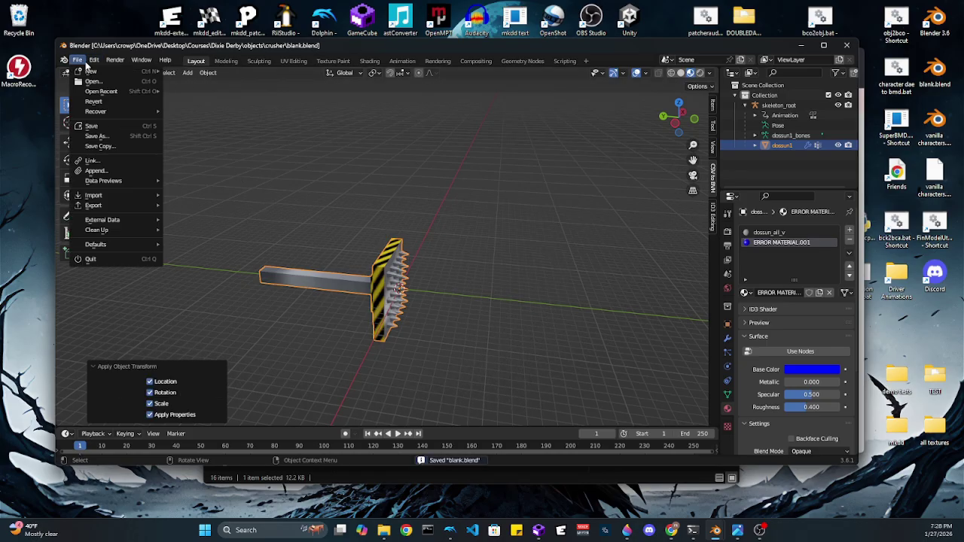
click(78, 59)
click(77, 60)
mouse_move(97, 212)
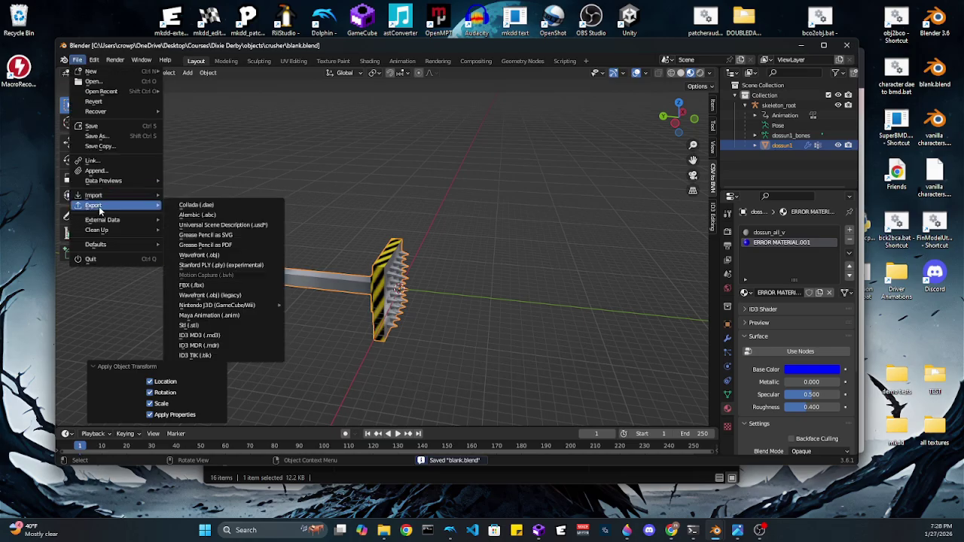
click(196, 205)
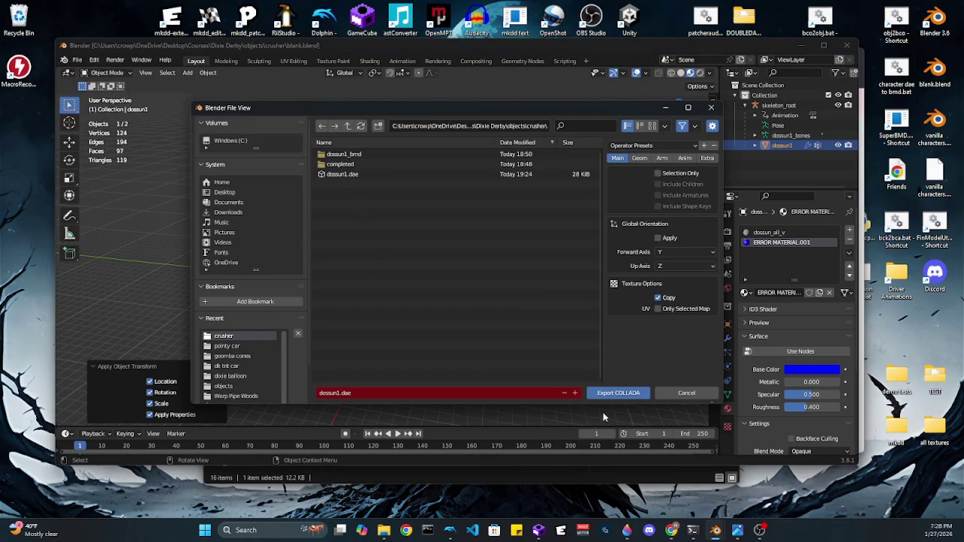
click(615, 393)
- Rerun the character dae to bmd batch file in the crusher folder and inspect the new dossun1.bmd in RiiStudio
mouse_move(383, 529)
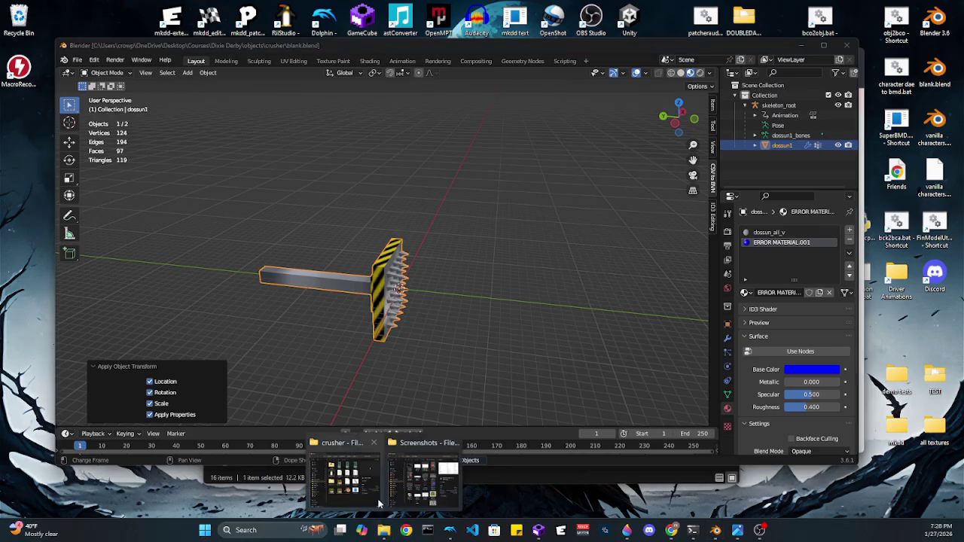
click(379, 502)
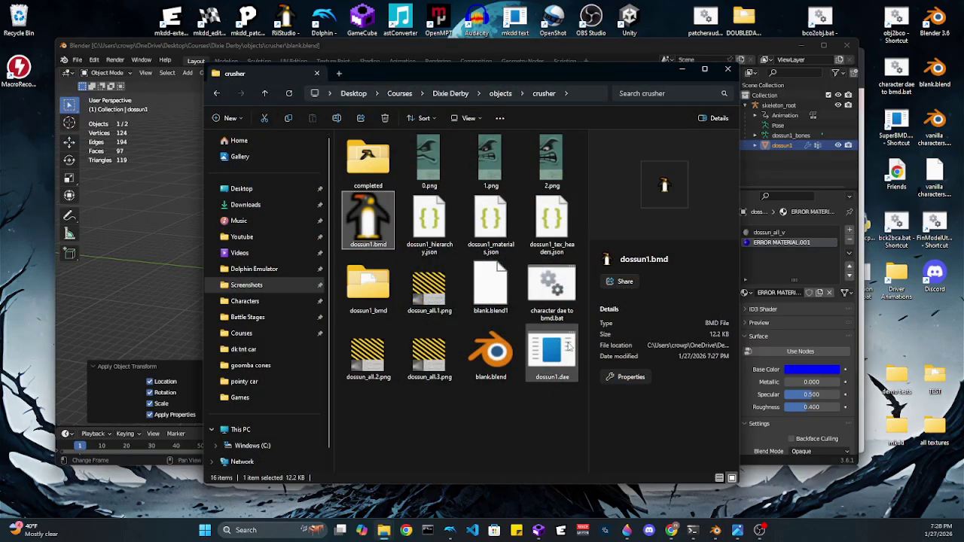
double_click(563, 300)
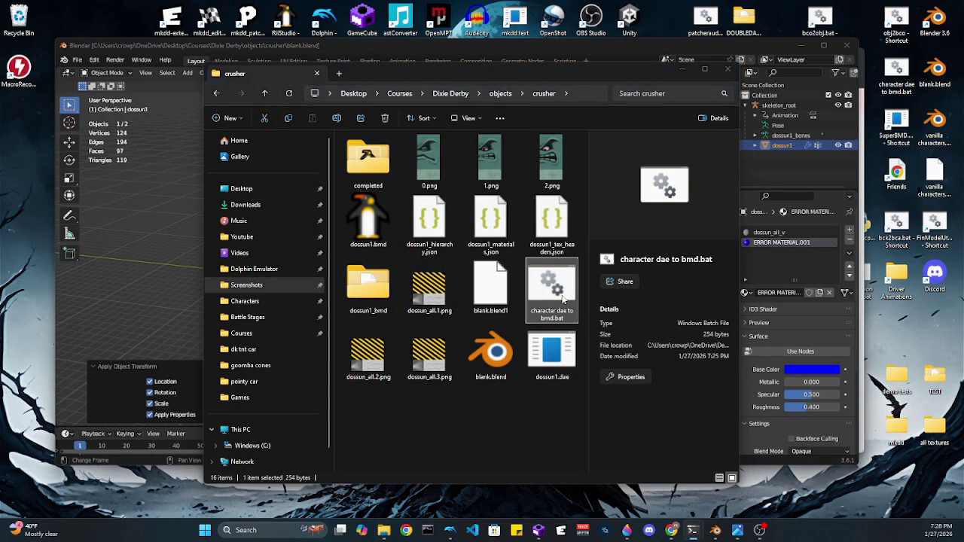
click(365, 237)
double_click(365, 237)
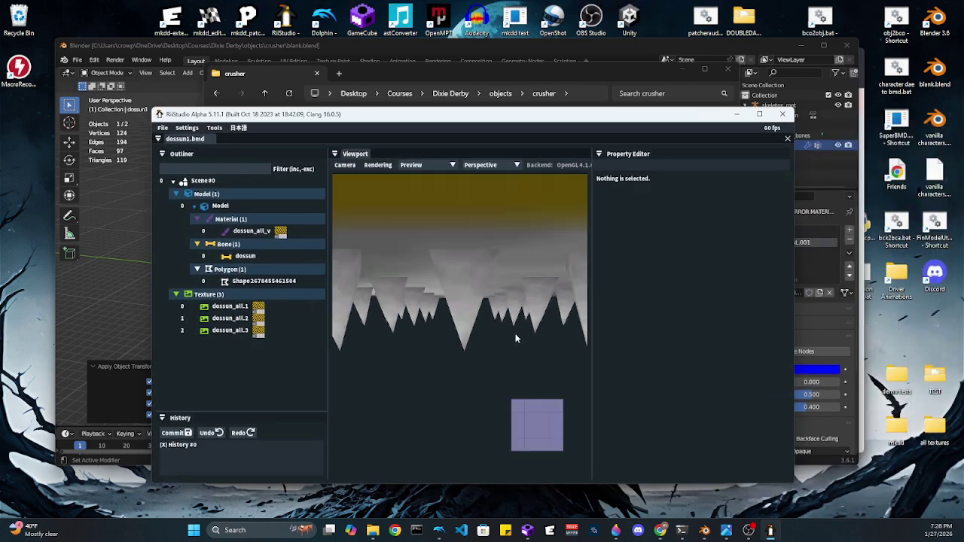
drag(408, 328, 649, 370)
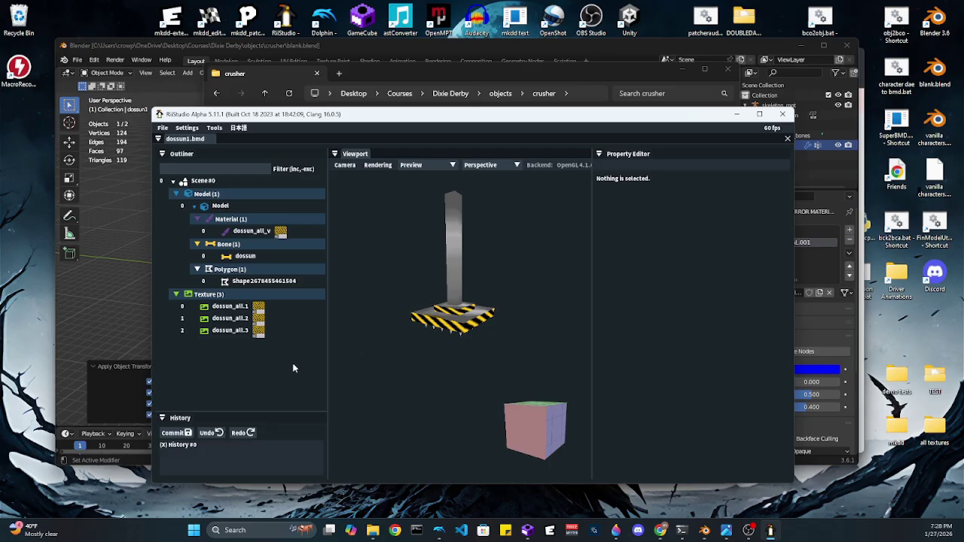
- Go through the dossun_all.1, dossun_all.2 and dossun_all.3 textures of the model to check their images
click(242, 307)
key(Down)
key(Down)
key(Up)
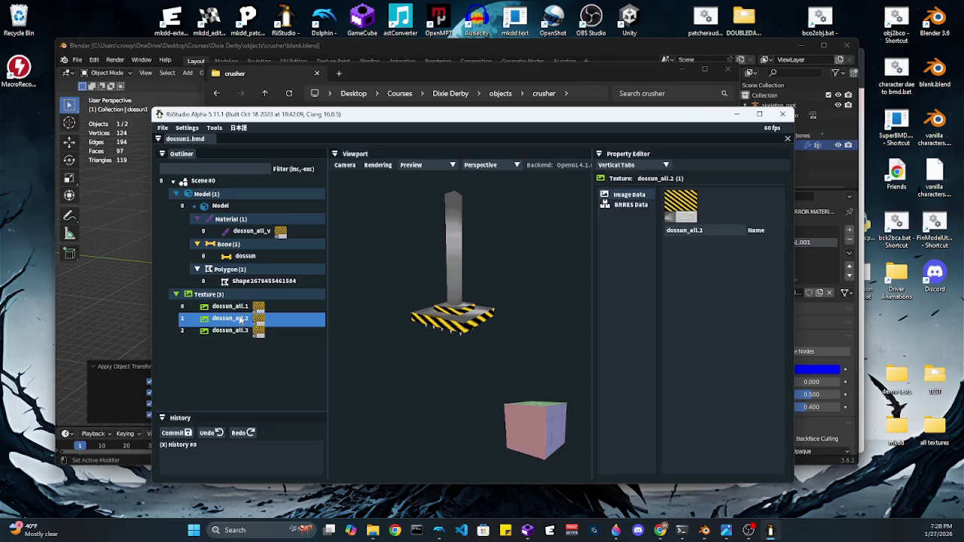
key(Up)
click(239, 319)
click(238, 332)
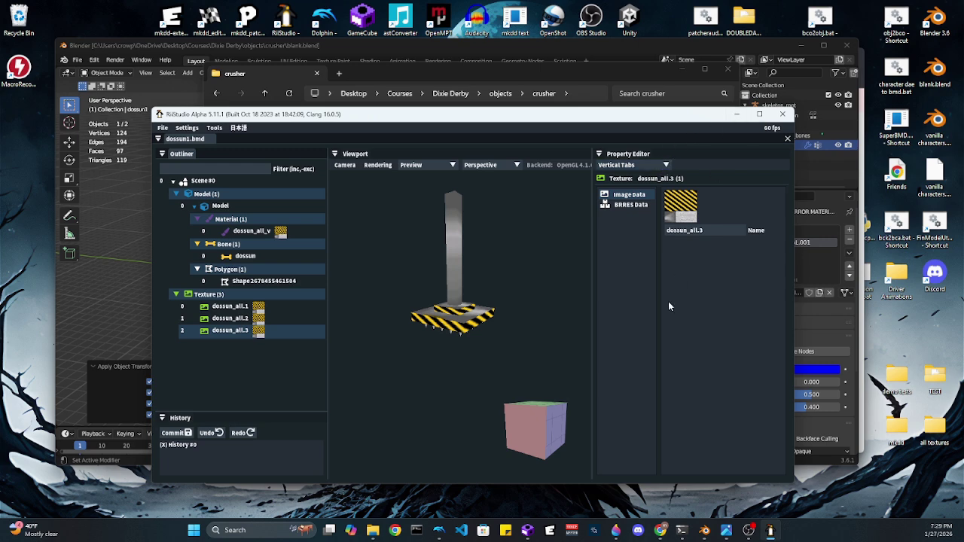
- Open dossun1.btp from the crusher's completed folder in the j3d animation editor
click(395, 529)
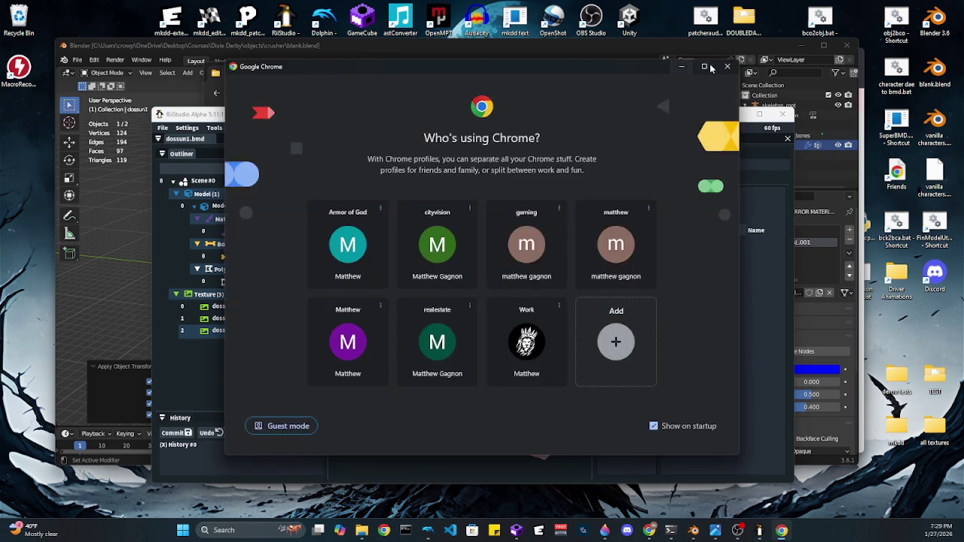
click(726, 68)
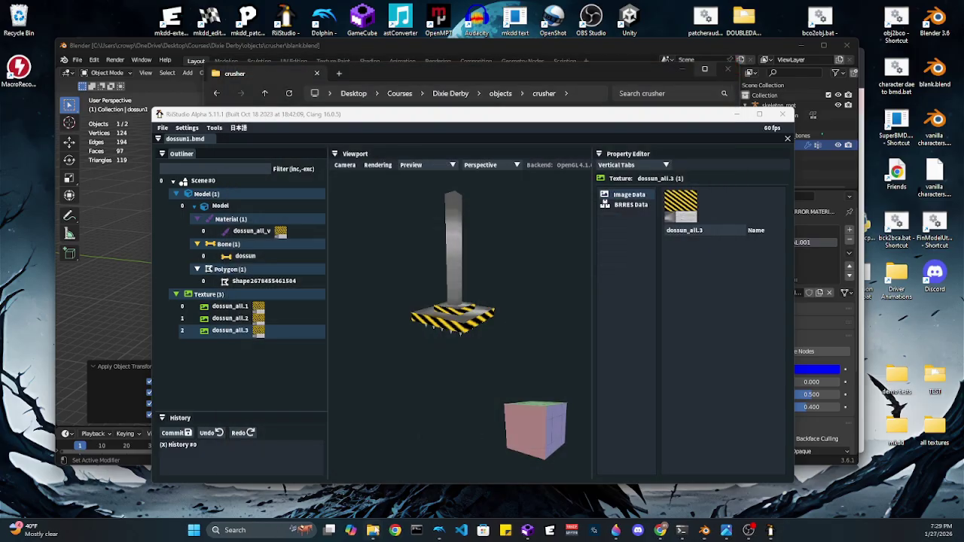
mouse_move(373, 531)
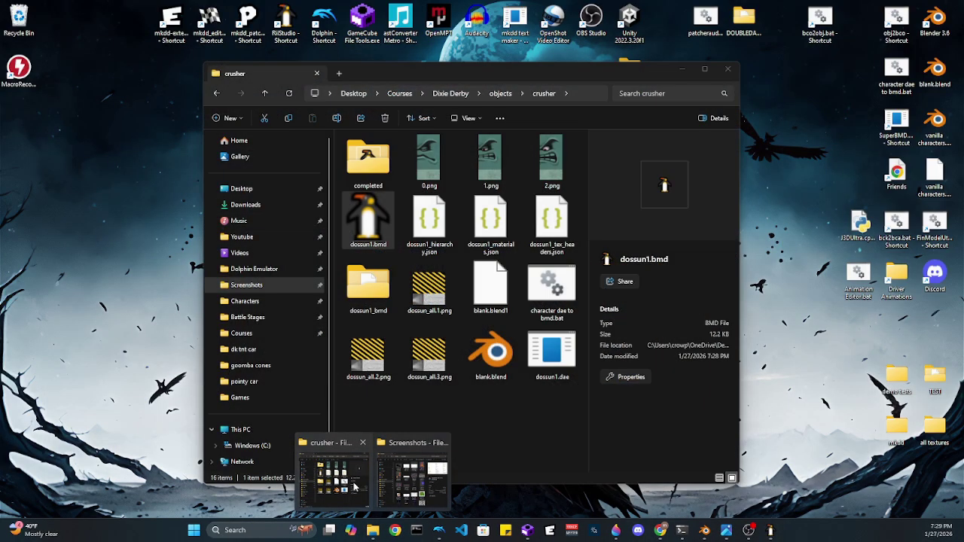
click(374, 483)
double_click(369, 162)
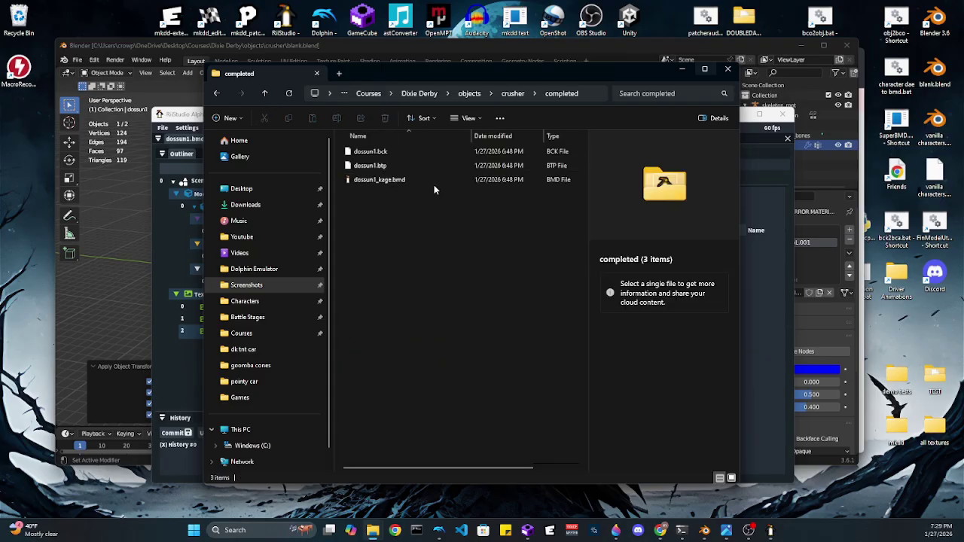
click(392, 165)
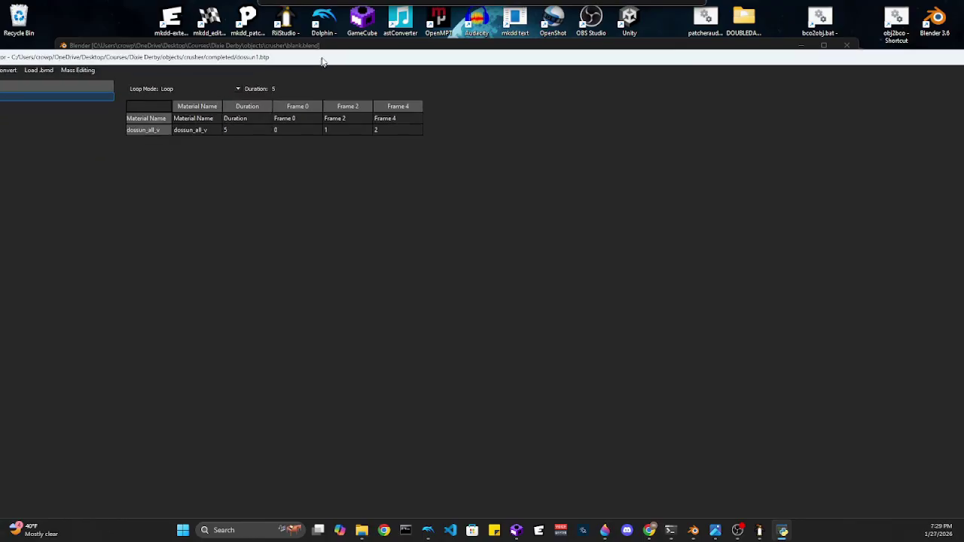
drag(416, 59, 408, 58)
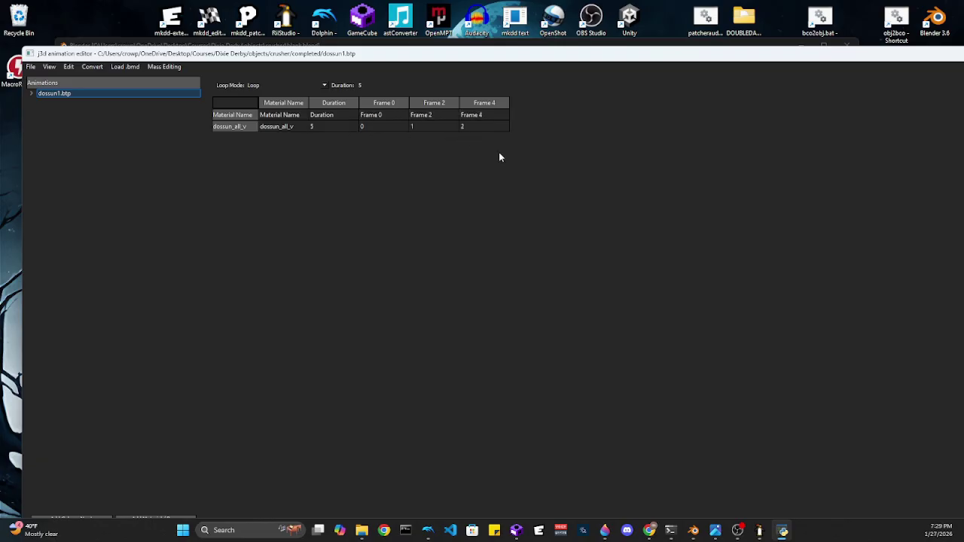
- Compare the order of the three dossun_all textures in RiiStudio with the frame entries of dossun_all_v in dossun1.btp
click(759, 530)
click(208, 318)
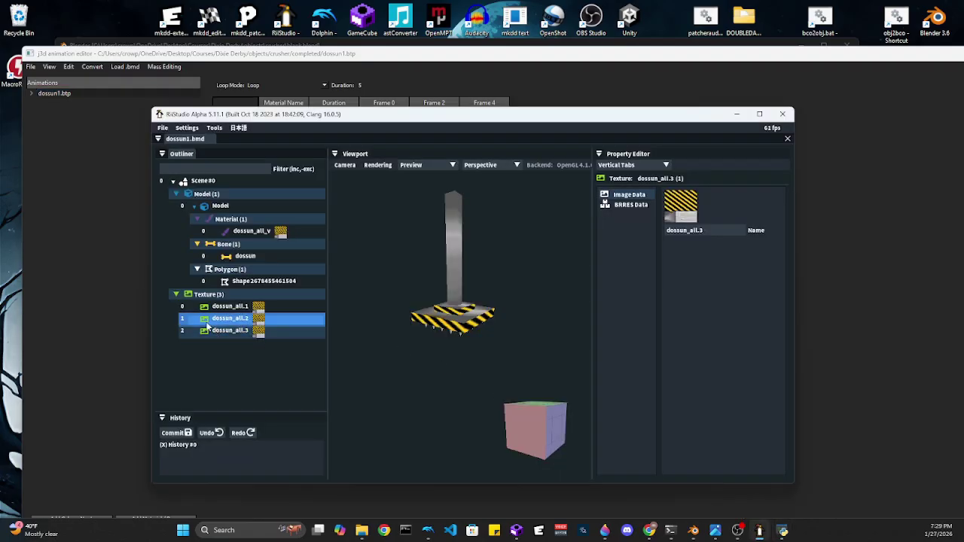
click(207, 306)
click(209, 317)
click(209, 333)
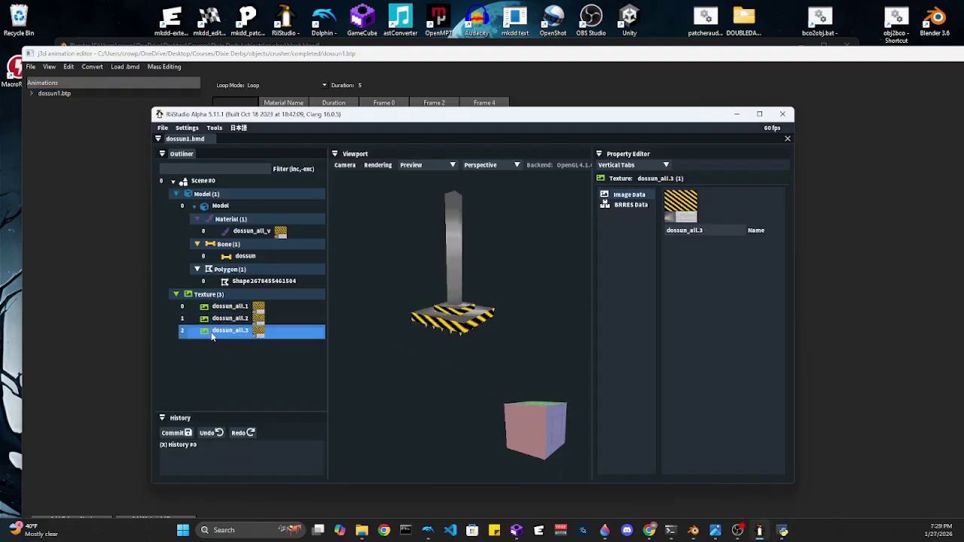
drag(450, 128, 489, 183)
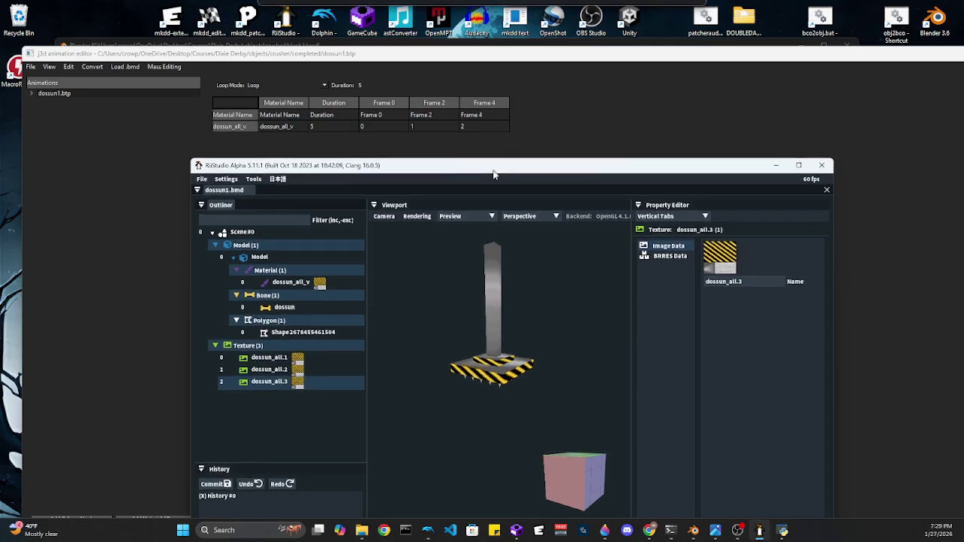
click(309, 370)
click(274, 386)
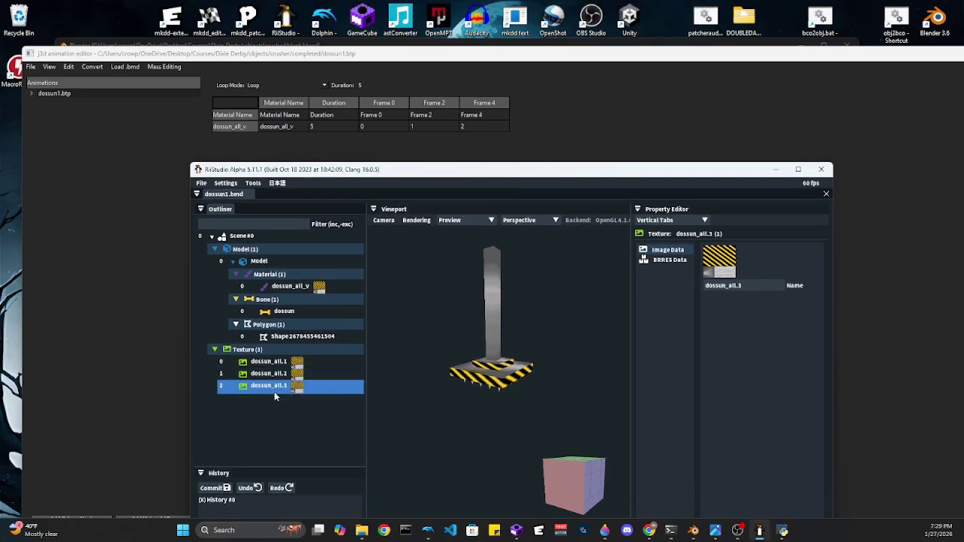
drag(428, 173, 429, 188)
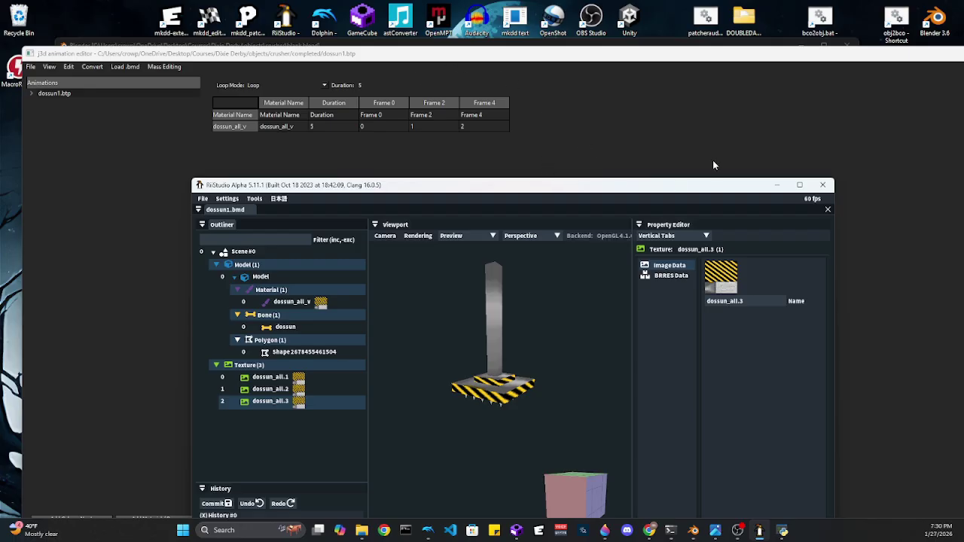
- Examine the dossun_all.2 and dossun_all.3 entries in RiiStudio's texture list beside the crusher model
drag(721, 187, 744, 116)
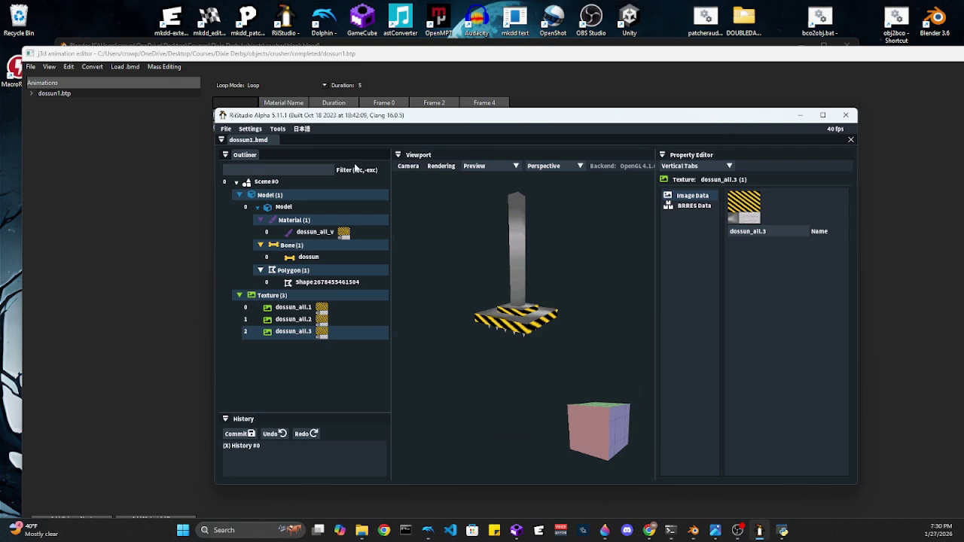
click(324, 321)
click(329, 331)
click(319, 319)
click(319, 331)
click(318, 321)
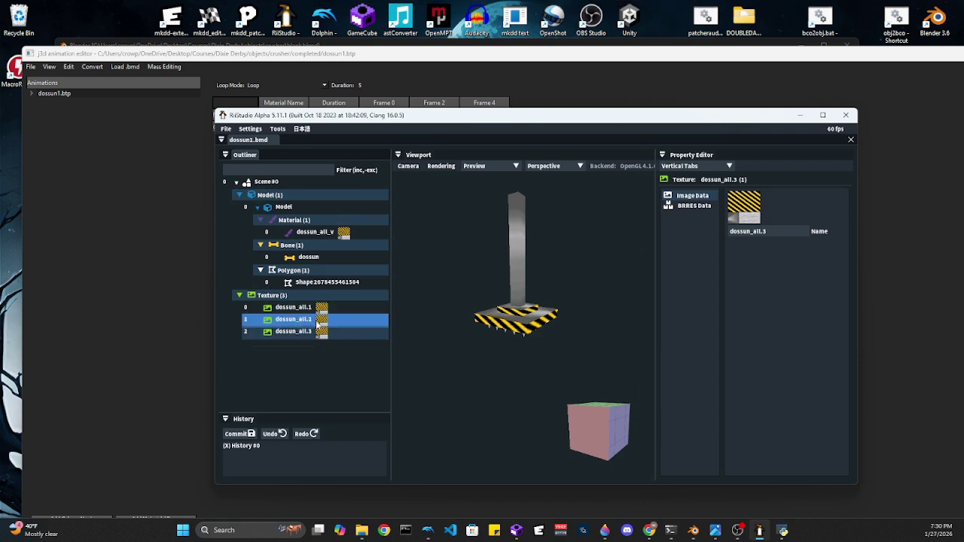
click(319, 331)
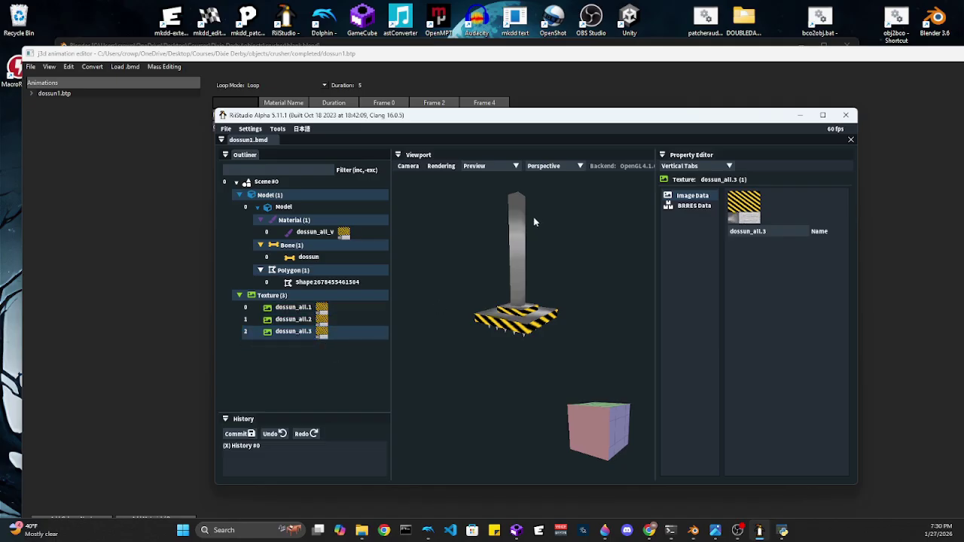
- Close RiiStudio without saving the model, and clear away the j3d animation editor and the completed folder window
click(845, 114)
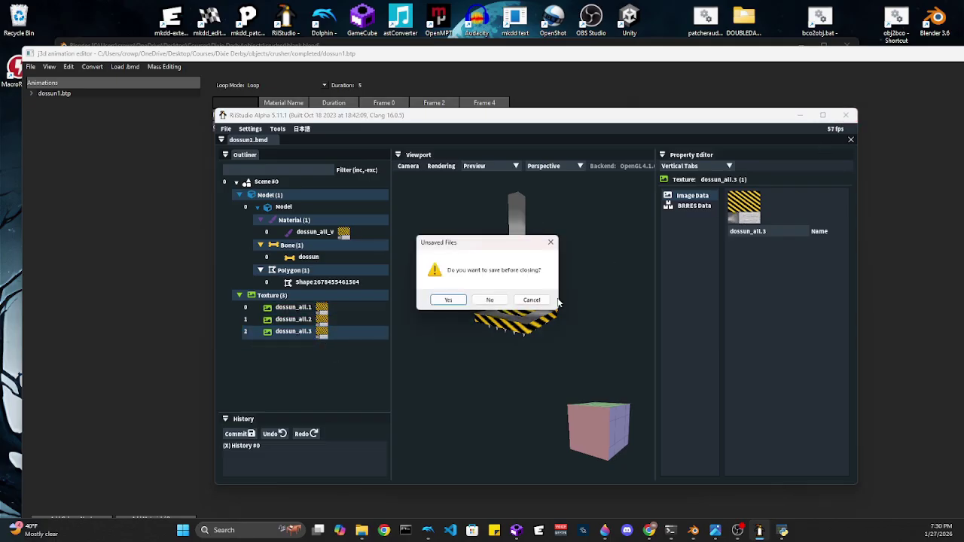
click(490, 300)
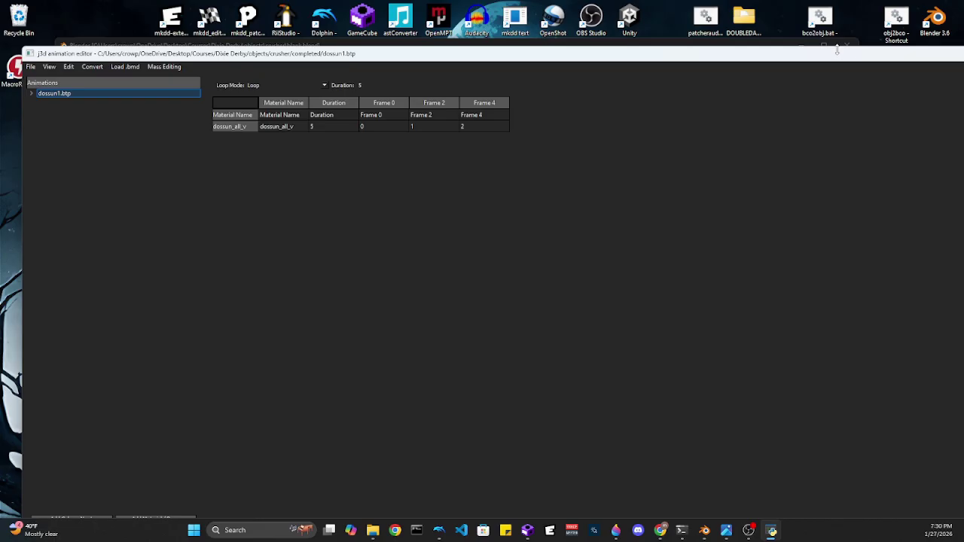
drag(759, 55, 963, 219)
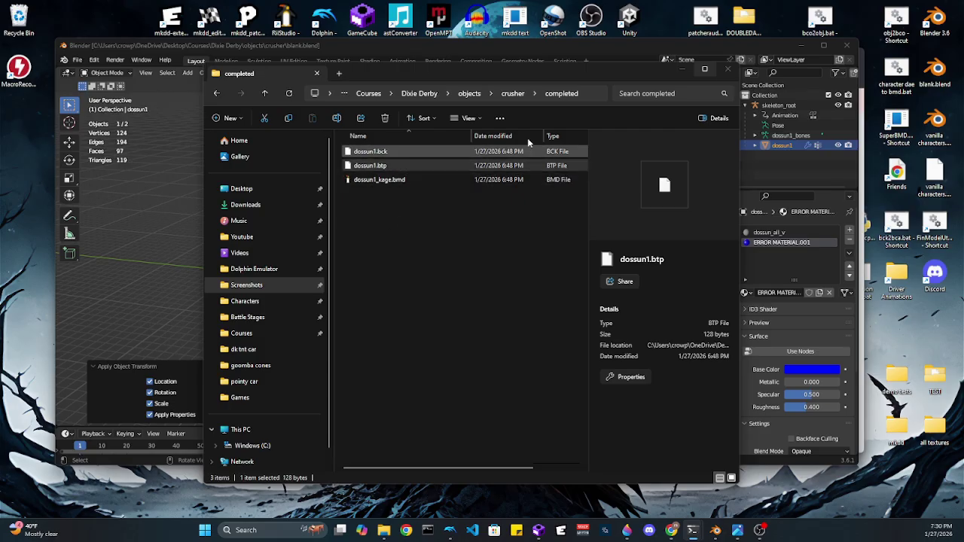
click(682, 70)
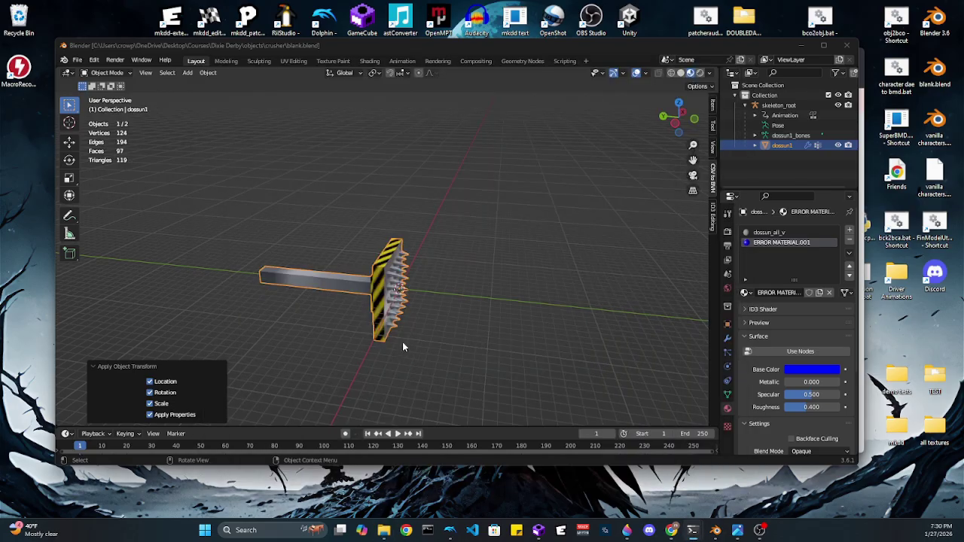
- Save the crusher's blank.blend file and minimize Blender
middle_drag(403, 346, 576, 206)
key(ctrl+s)
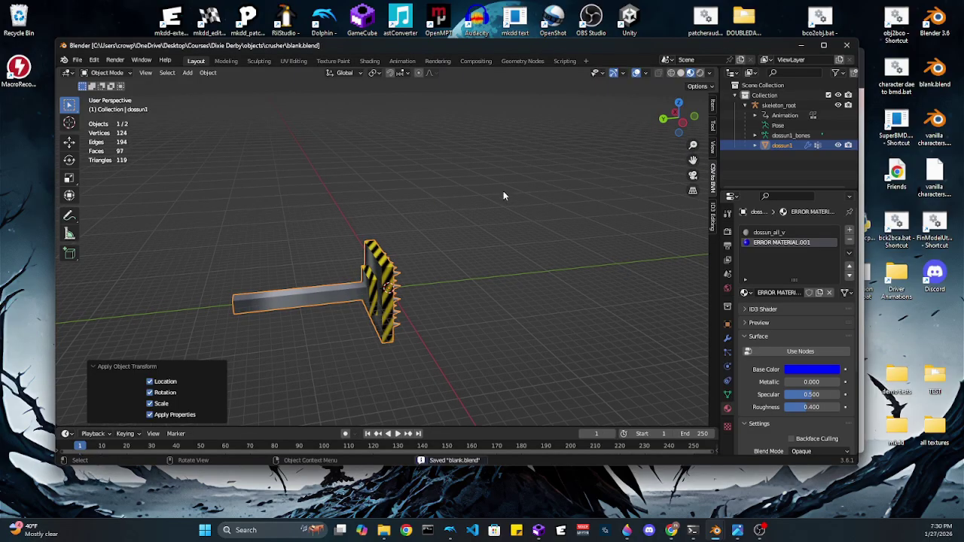
click(802, 46)
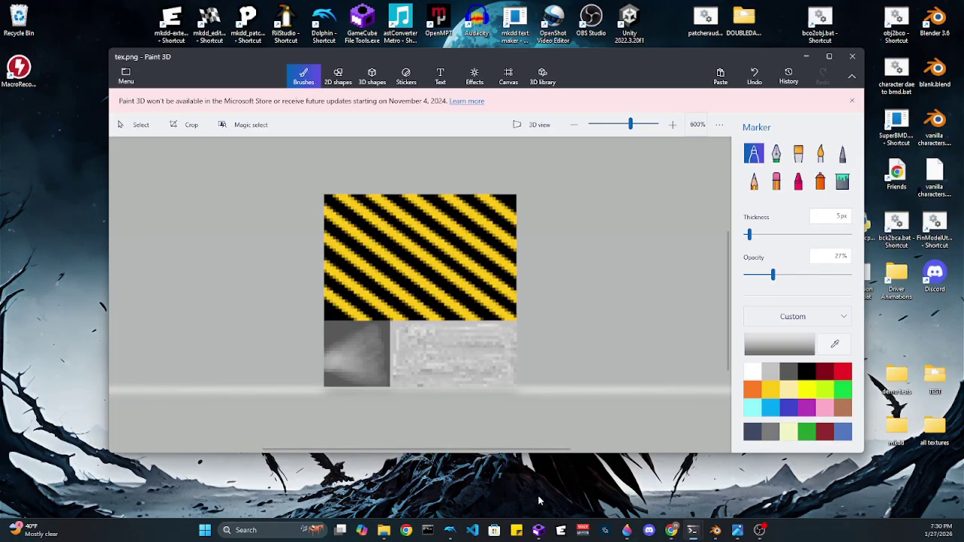
- In GameCube File Tools, replace dossun1.bmd in the koopa archive's objects folder with dossun1.bmd from the Dixie Derby crusher folder
click(537, 530)
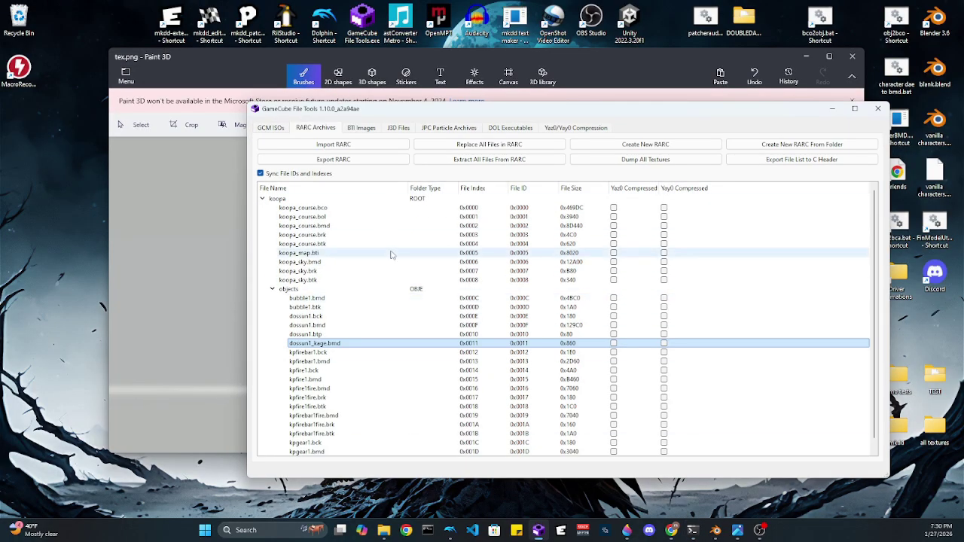
right_click(336, 324)
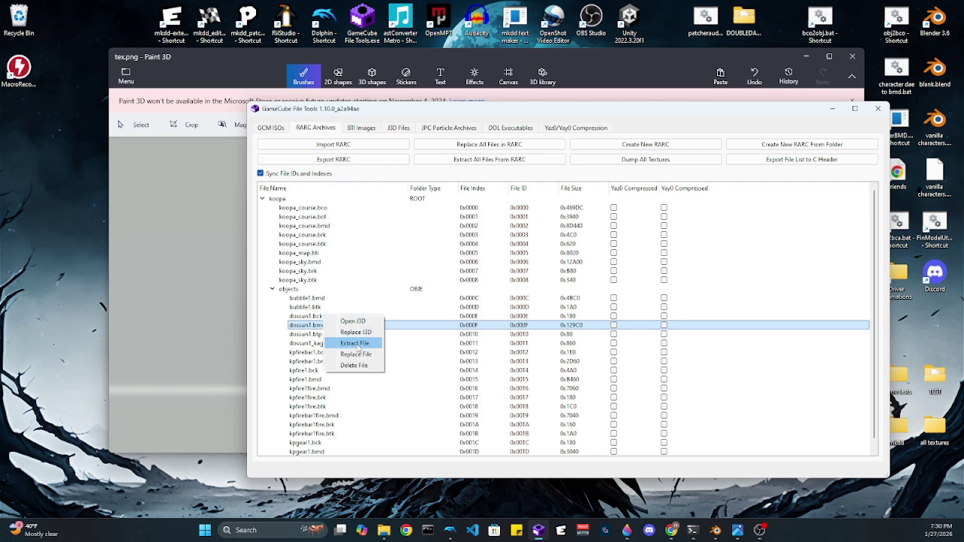
click(355, 355)
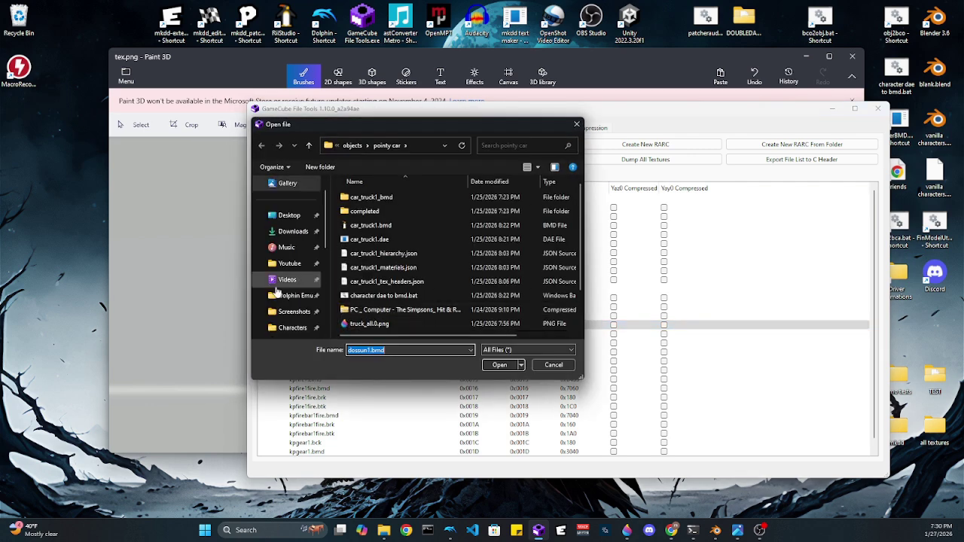
click(352, 145)
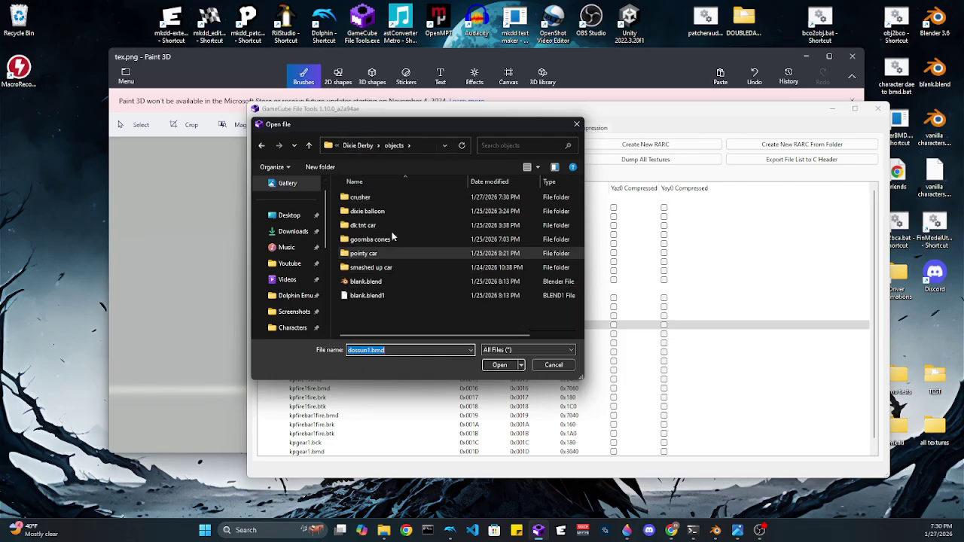
double_click(367, 197)
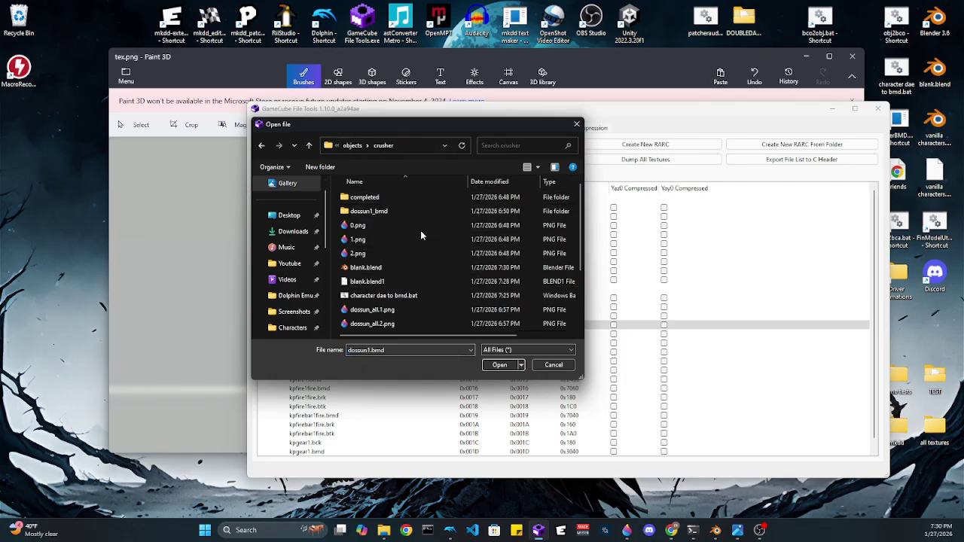
scroll(403, 246, down, 2)
click(416, 244)
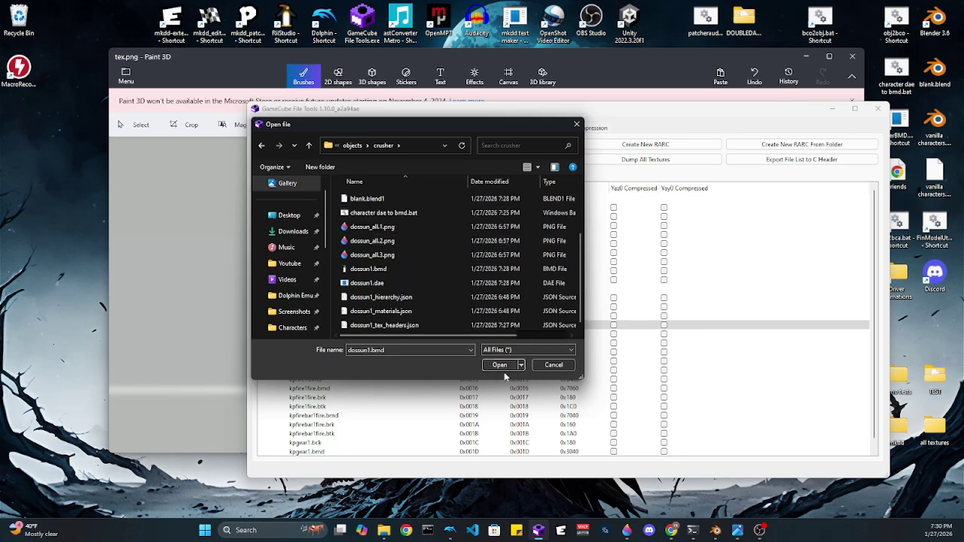
click(499, 364)
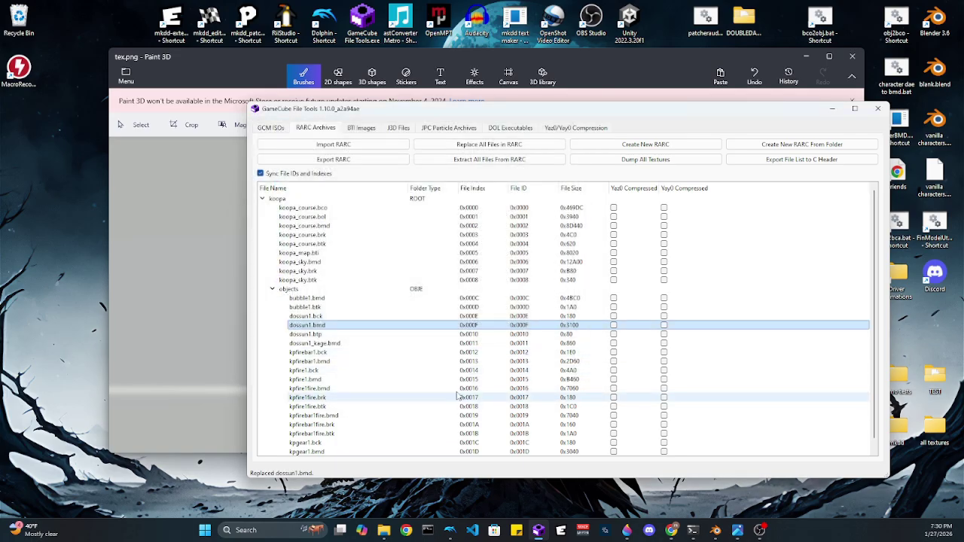
- Open the archive's replaced dossun1.bmd in the J3D viewer and rotate the crusher model to inspect it
right_click(331, 324)
click(358, 331)
mouse_move(777, 317)
mouse_down()
mouse_move(823, 273)
mouse_move(752, 320)
mouse_move(758, 313)
mouse_up()
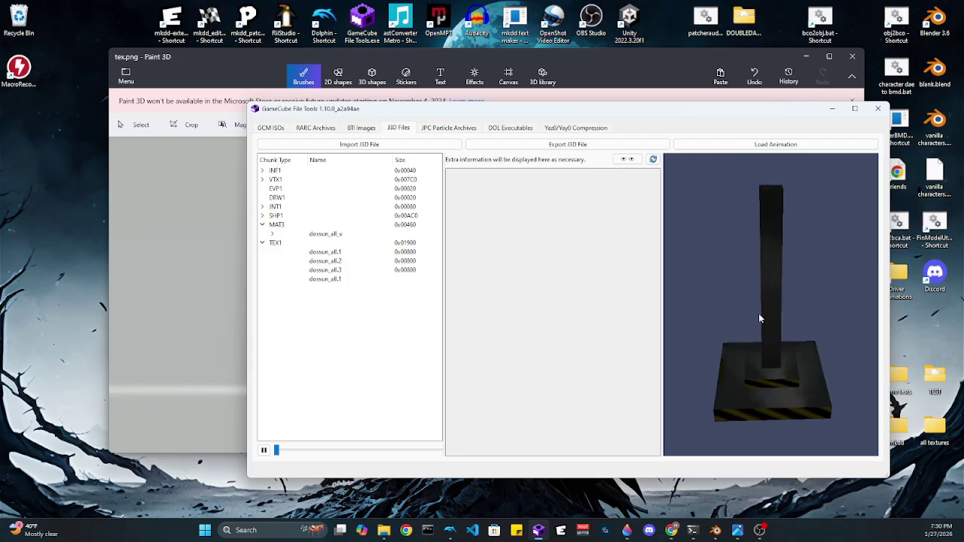
- Load dossun1.bck from the archive onto the crusher model and scrub through its animation to check the movement
click(316, 127)
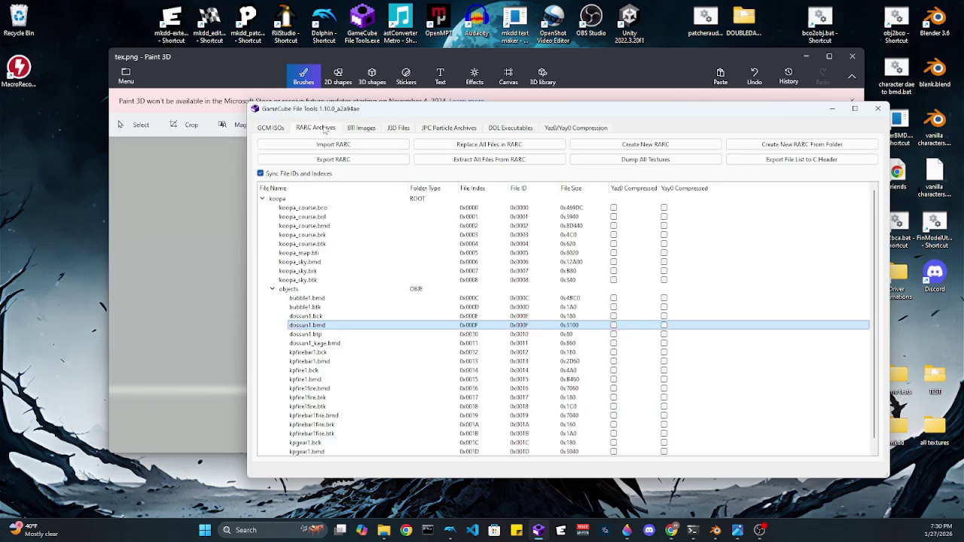
right_click(317, 315)
click(342, 312)
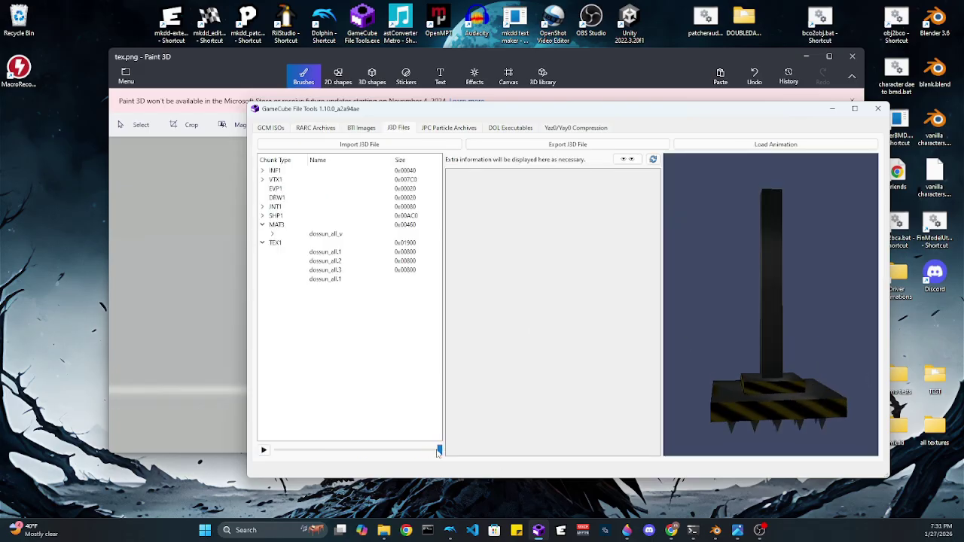
drag(438, 451, 297, 452)
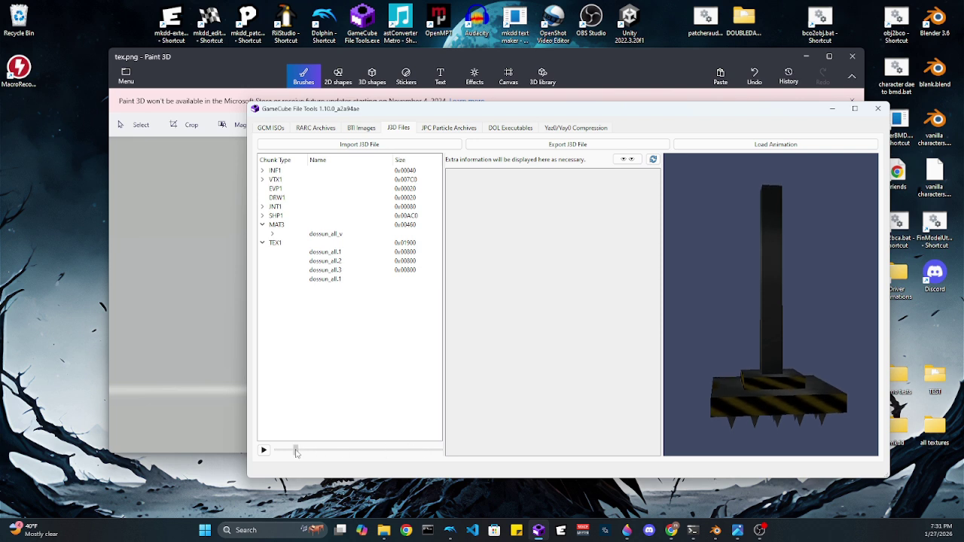
mouse_move(296, 451)
mouse_down()
mouse_move(446, 446)
mouse_move(277, 450)
mouse_up()
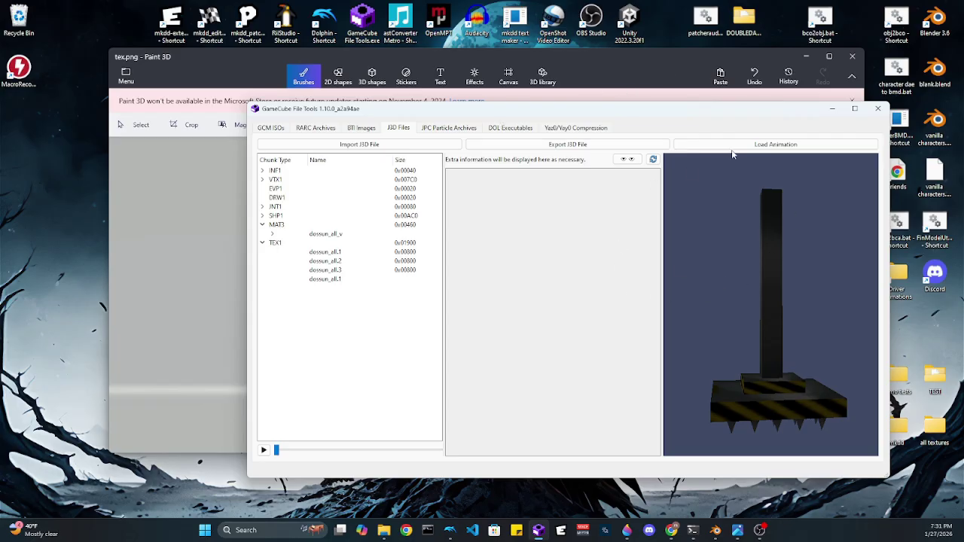
- Replace both Koopa.arc and KoopaL.arc in the game ISO with the edited koopa archive
click(314, 128)
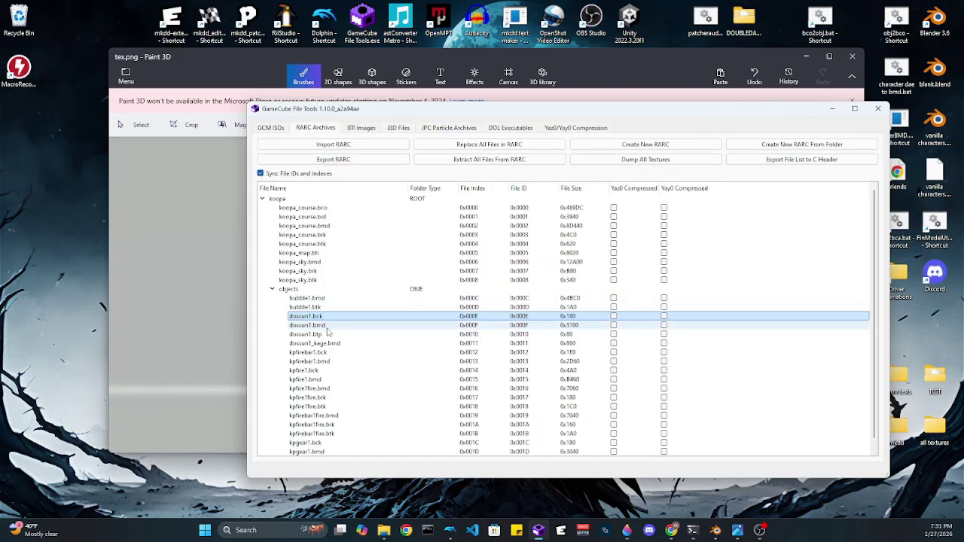
click(309, 298)
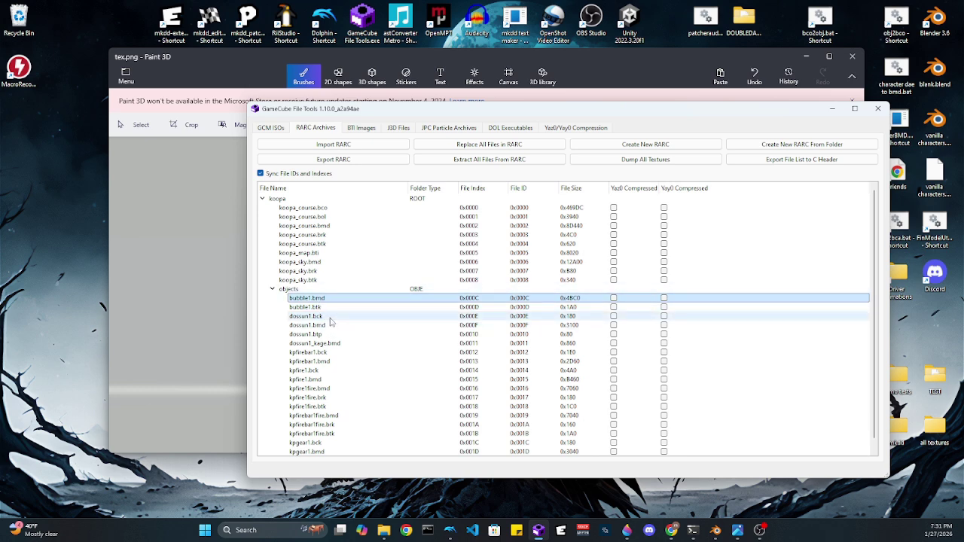
click(268, 127)
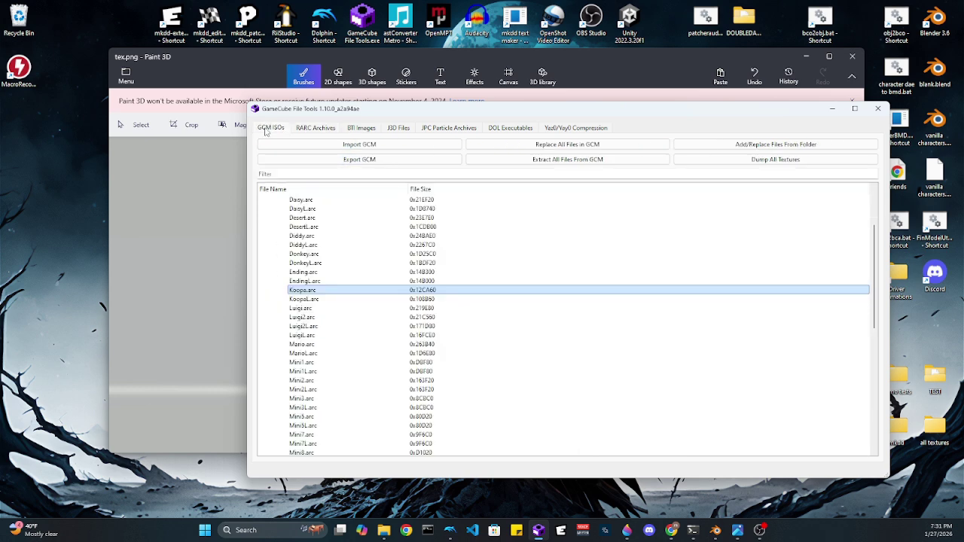
right_click(324, 290)
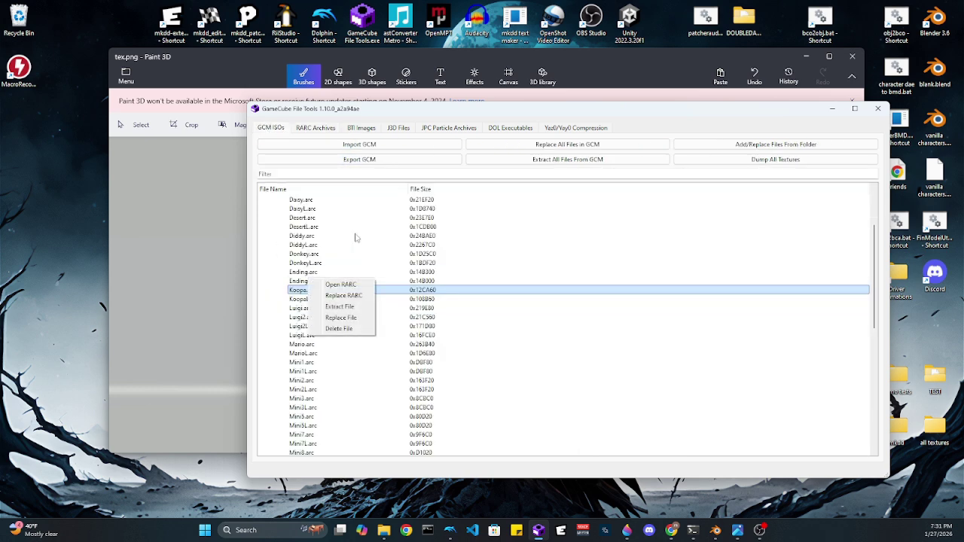
click(343, 295)
click(309, 299)
right_click(314, 301)
click(338, 305)
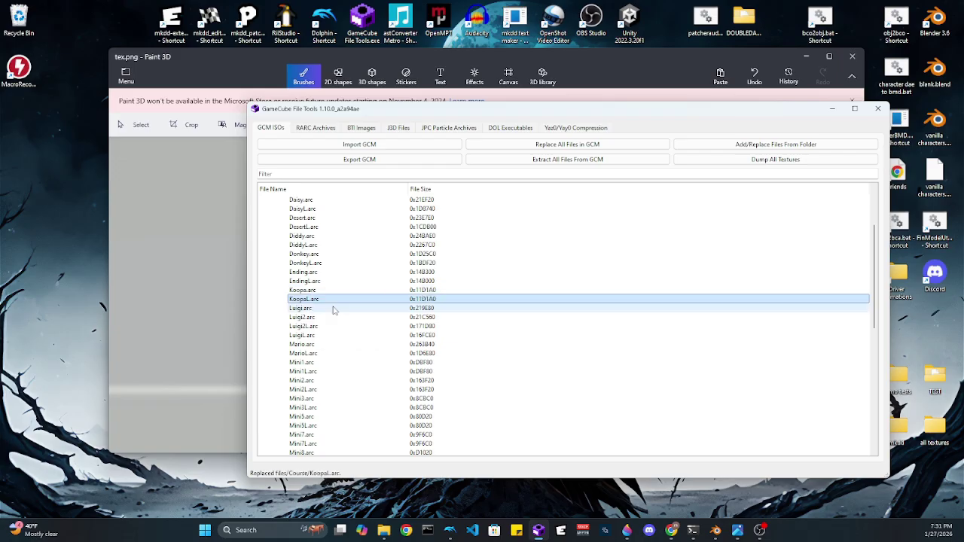
- Export the modified GCM to the Games folder as test1.iso, overwriting the existing file
click(358, 159)
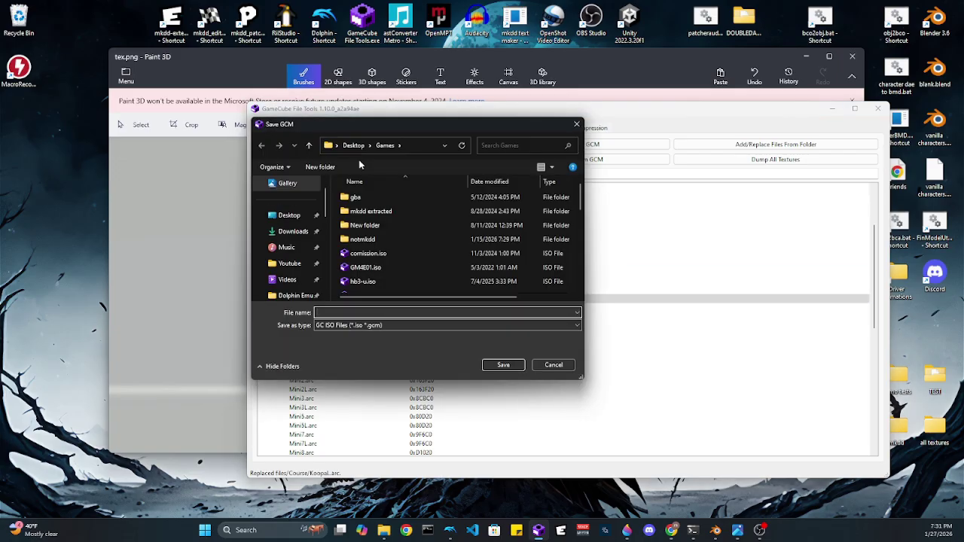
text(t)
key(Down)
key(Down)
key(Return)
key(Left)
key(Return)
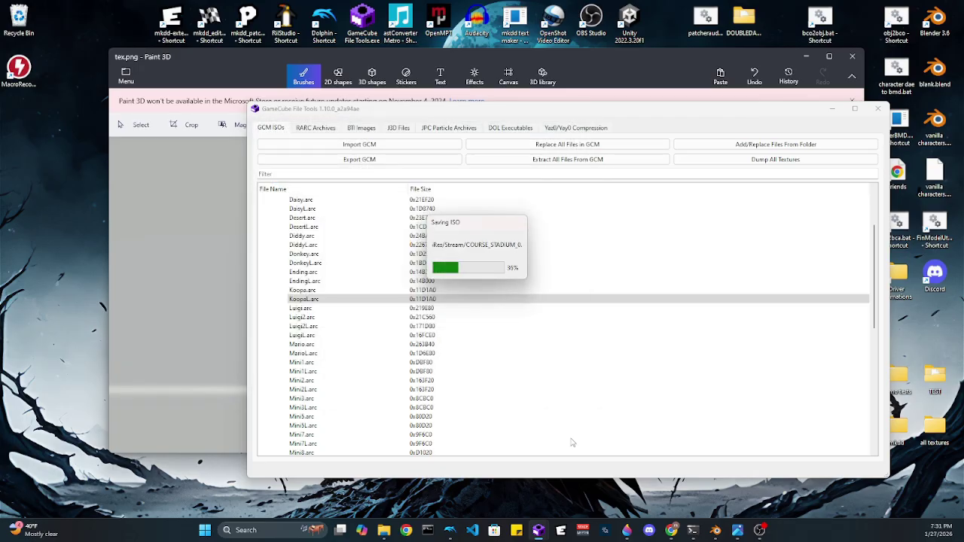
- Switch to Dolphin, set its window beside the ISO export, and launch test1.iso
mouse_move(452, 530)
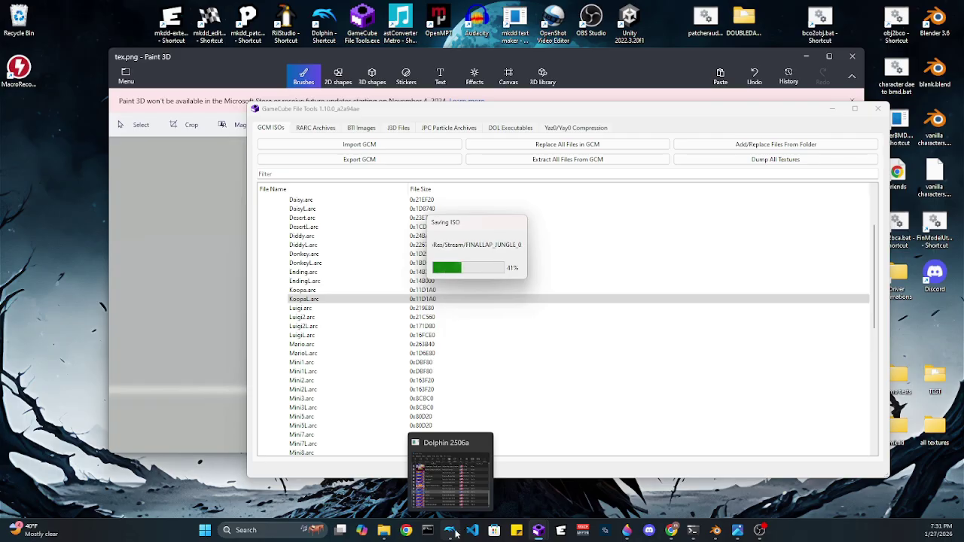
click(455, 532)
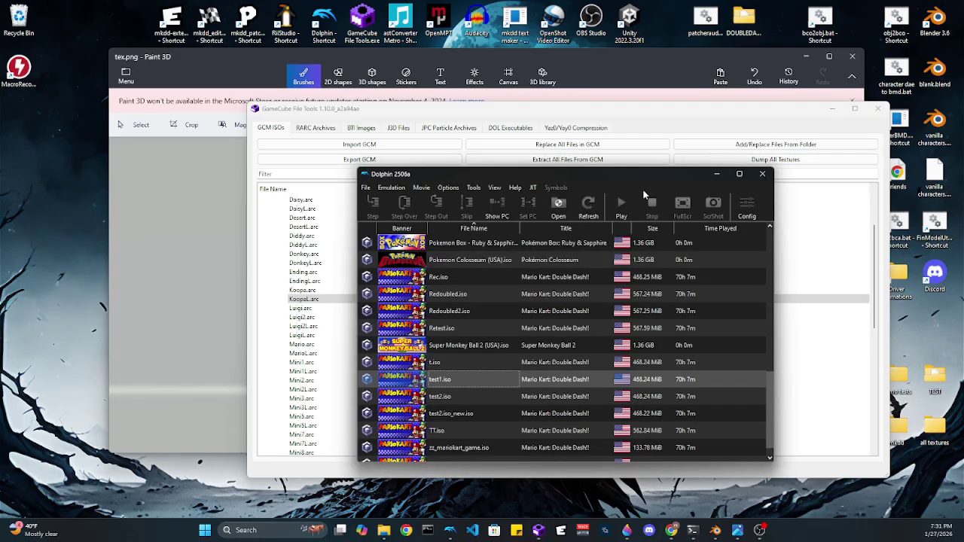
drag(673, 173, 849, 165)
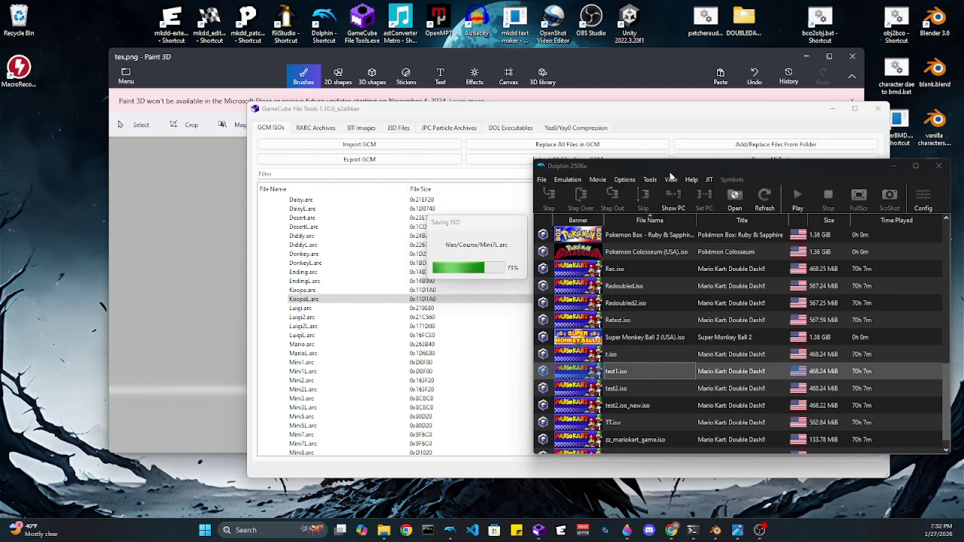
drag(694, 167, 707, 167)
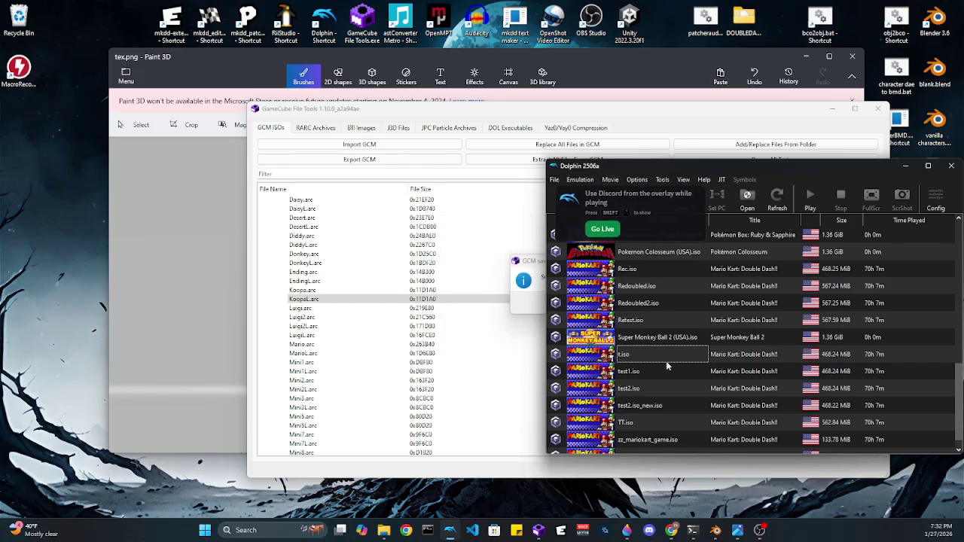
double_click(629, 372)
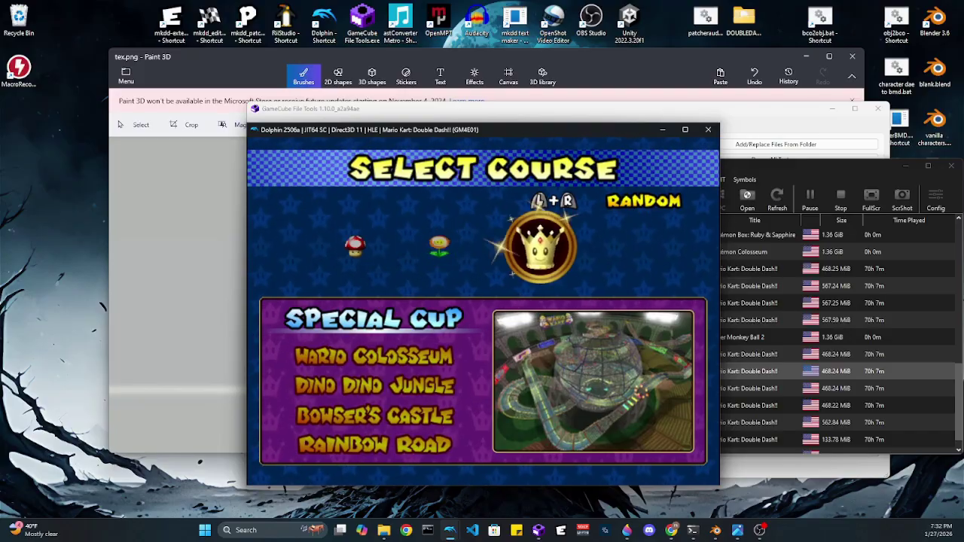
- Choose Bowser's Castle from the Special Cup and start a race to test the crusher in-game
key(Down)
key(x)
key(x)
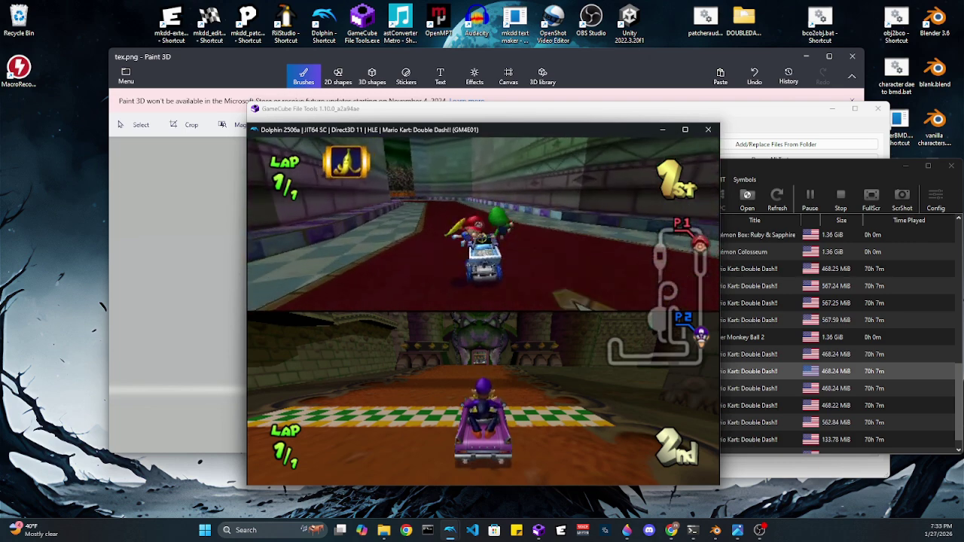
- Pause the Bowser's Castle race and stop the emulation
key(Return)
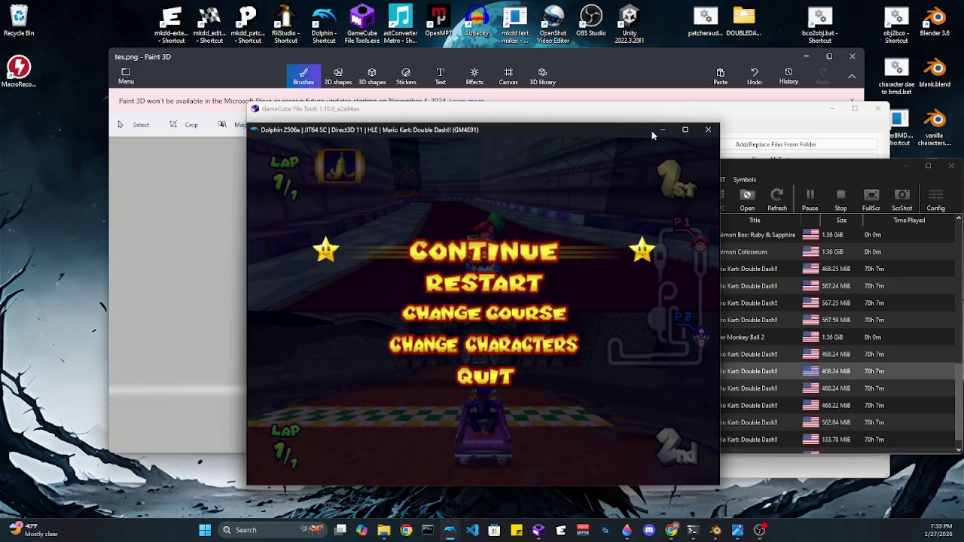
key(Escape)
click(486, 321)
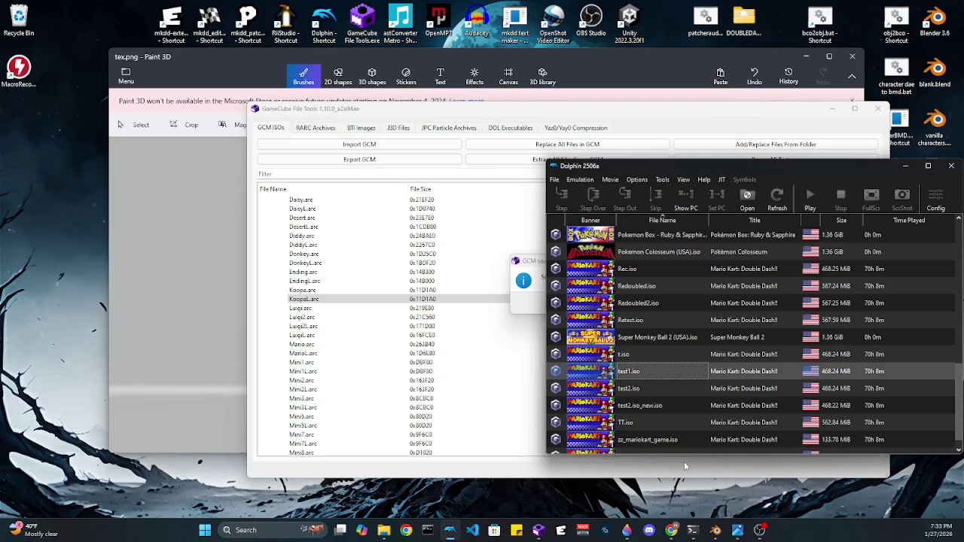
- Switch to the Blender window containing the goomba cone model
mouse_move(717, 536)
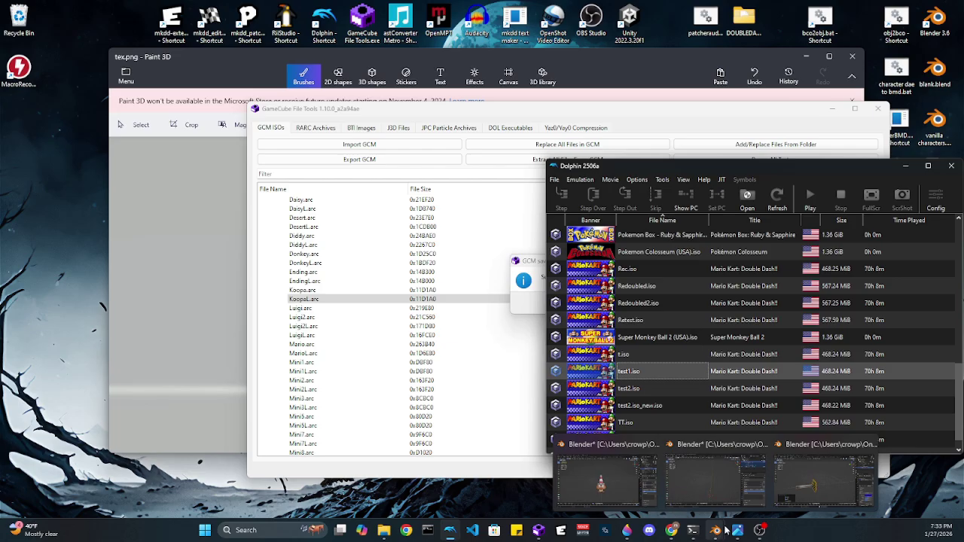
click(602, 486)
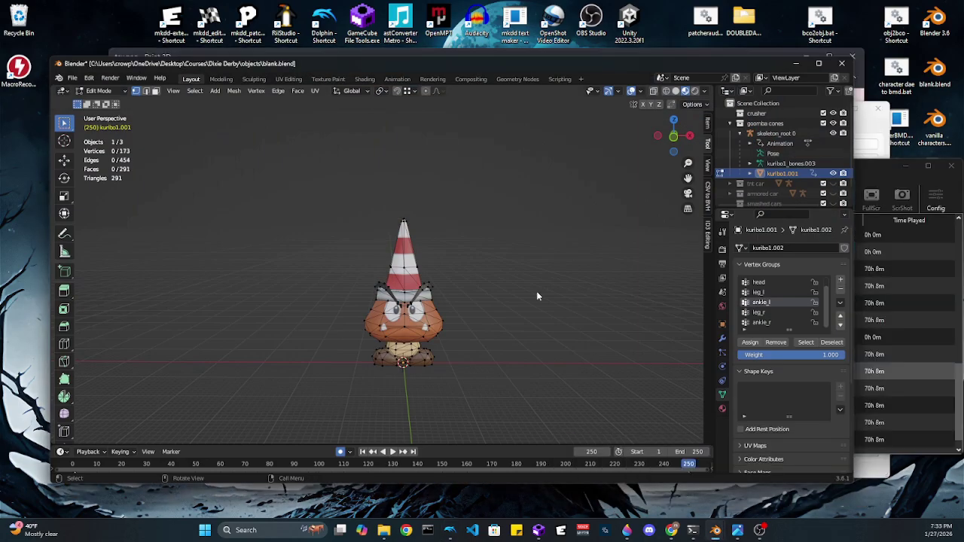
- Switch to Object Mode, show the tnt car collection, and hide and collapse the goomba cones collection
key(ctrl+Tab)
click(550, 249)
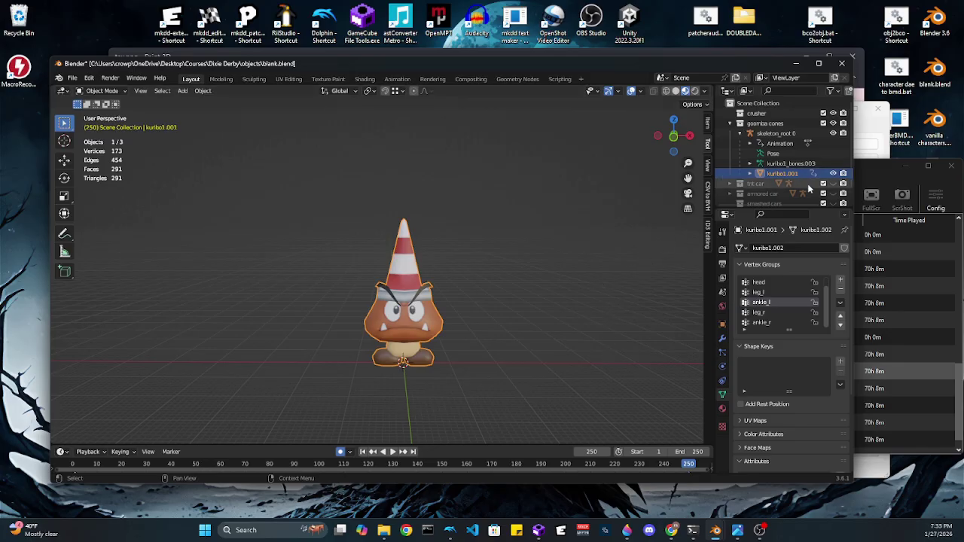
click(833, 185)
click(834, 174)
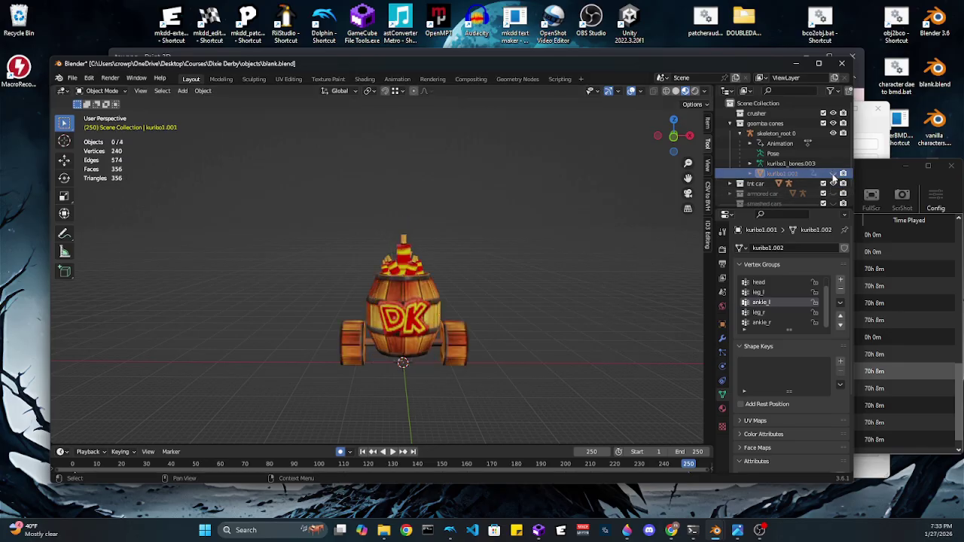
click(834, 174)
click(832, 123)
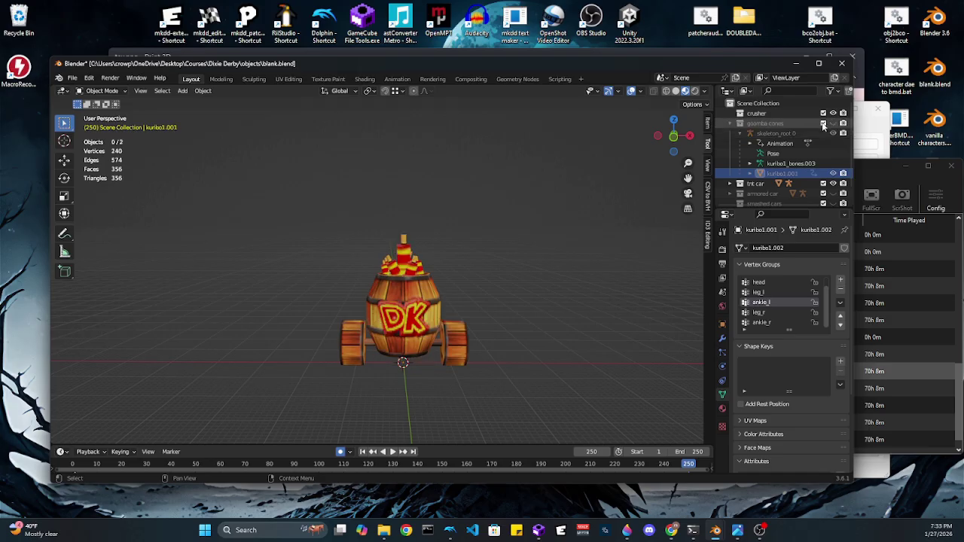
click(729, 123)
- Inspect the DK barrel car, then show the armored car collection and hide the tnt car collection
middle_drag(493, 274, 534, 311)
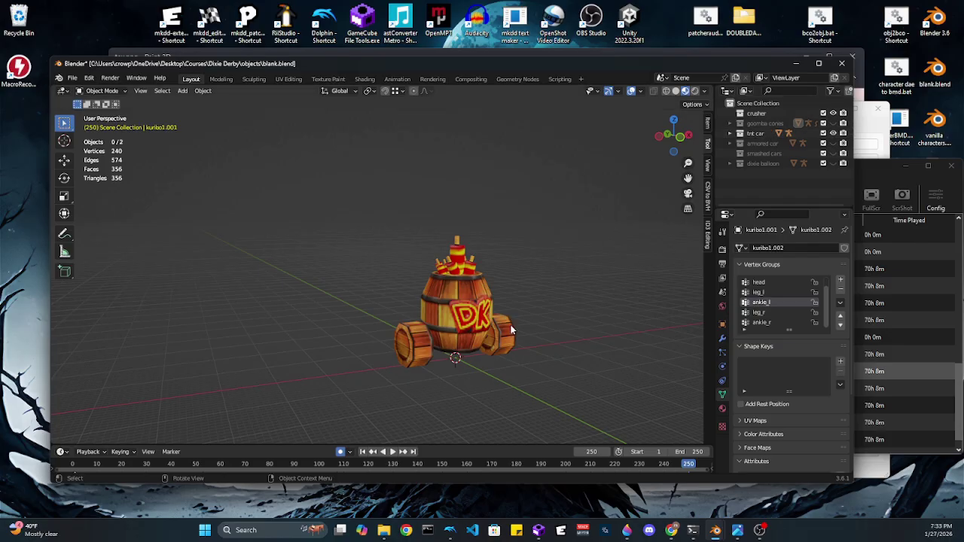
middle_drag(510, 325, 489, 329)
scroll(452, 249, up, 2)
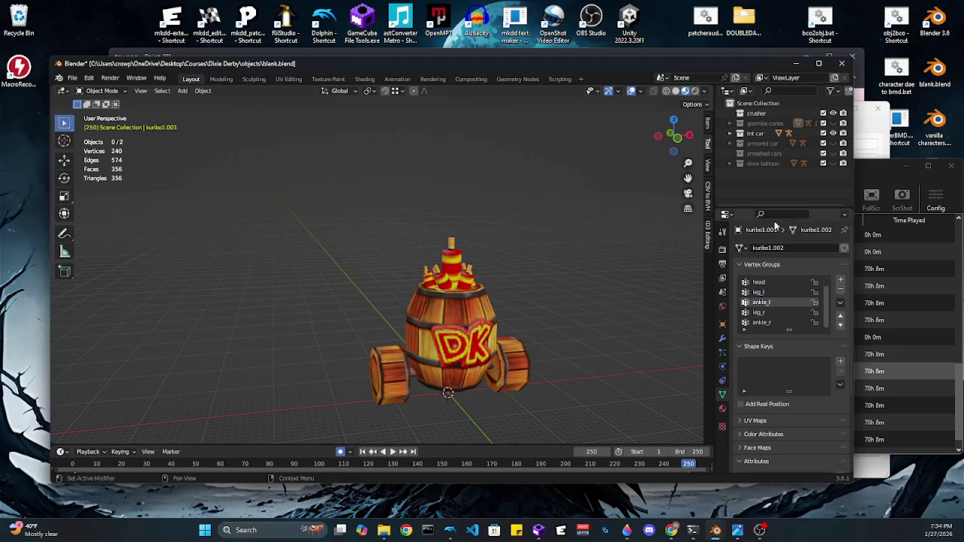
click(729, 132)
click(730, 133)
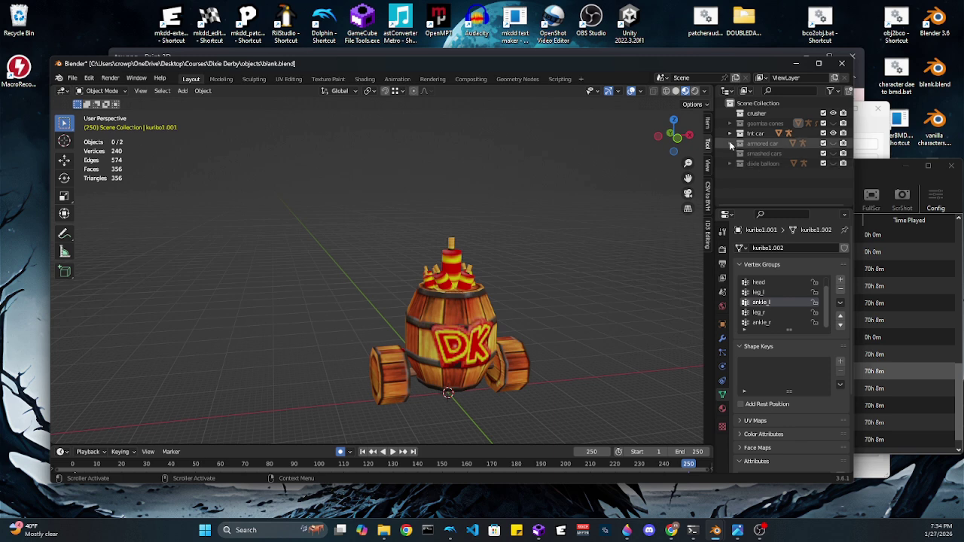
click(833, 143)
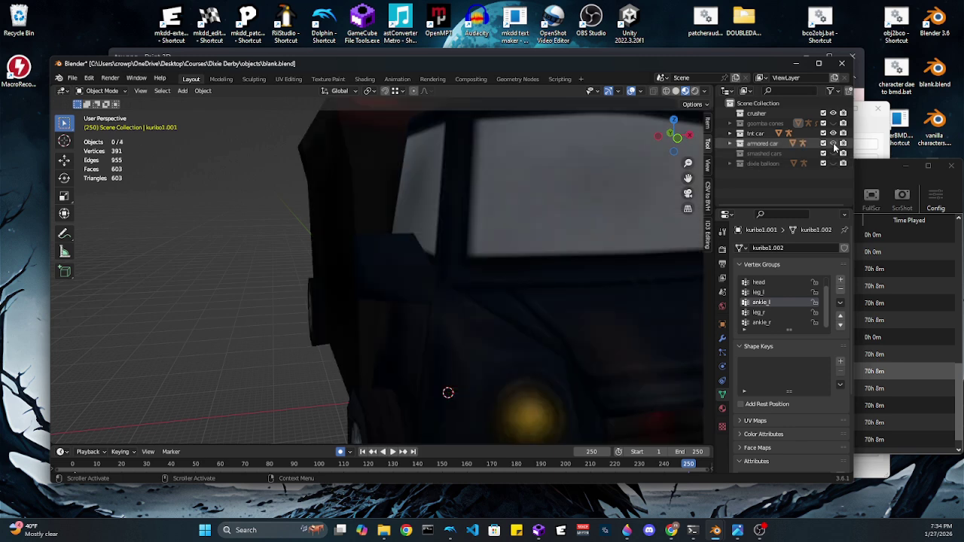
click(833, 124)
click(833, 124)
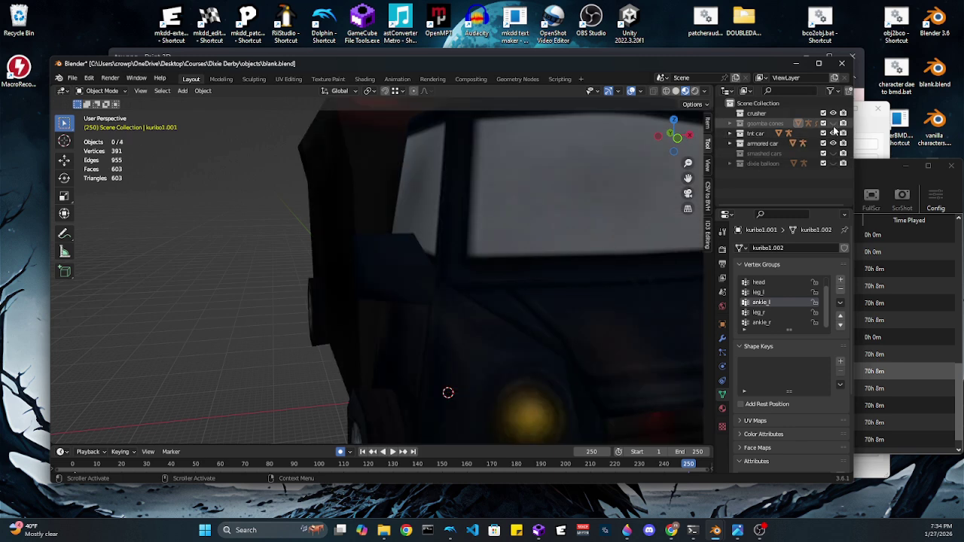
click(833, 133)
- Examine the armored car model and its front plow from both sides and from different heights
mouse_move(616, 258)
middle_down()
mouse_move(516, 285)
mouse_move(618, 271)
middle_up()
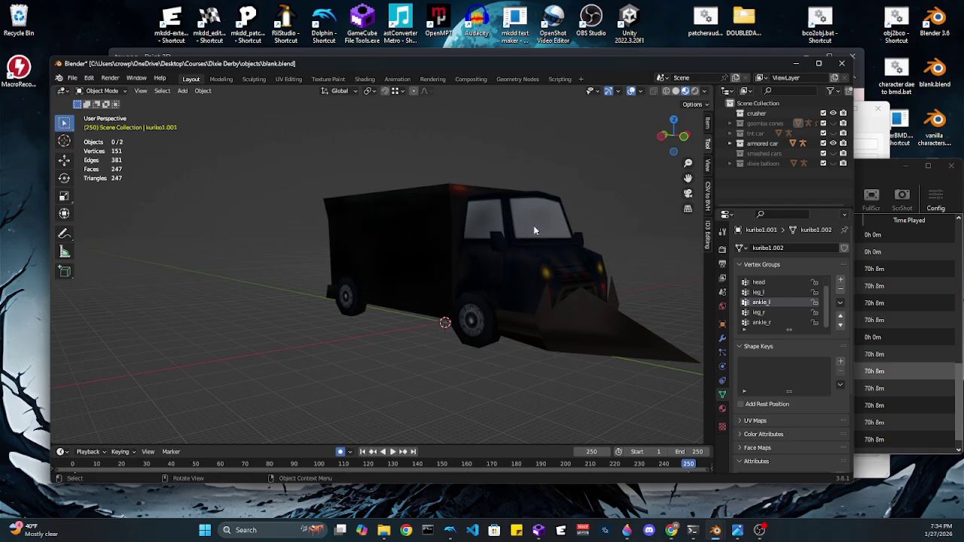
middle_drag(458, 237, 408, 271)
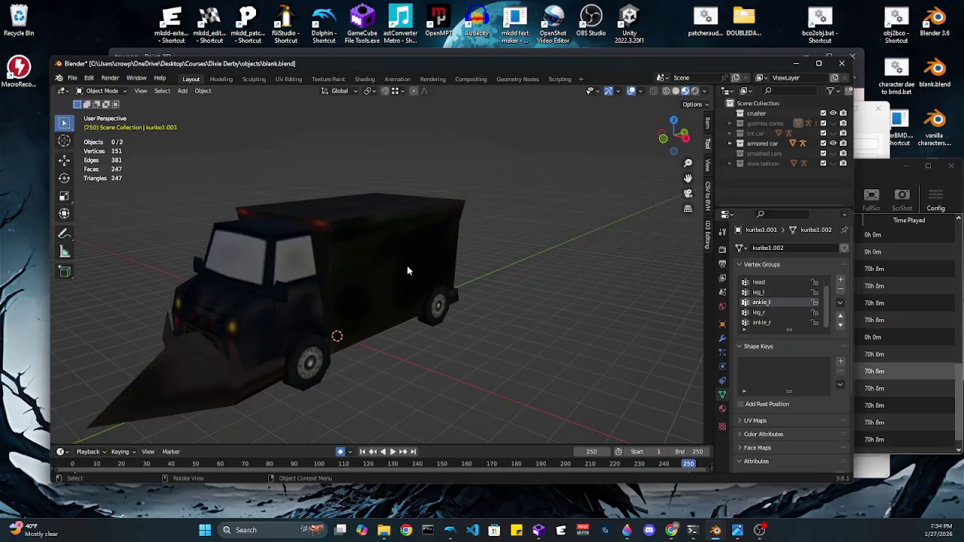
middle_drag(344, 284, 432, 288)
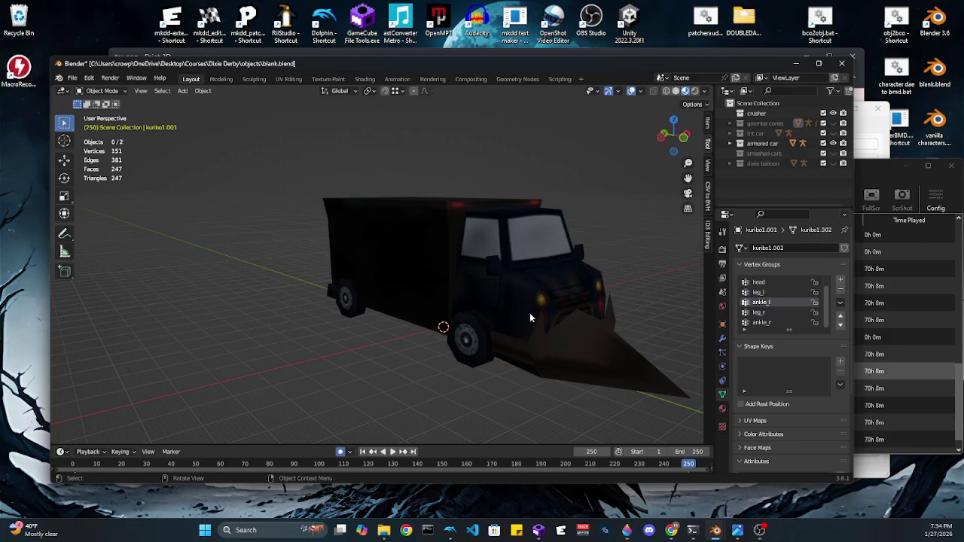
mouse_move(607, 301)
middle_down()
mouse_move(509, 308)
mouse_move(609, 305)
middle_up()
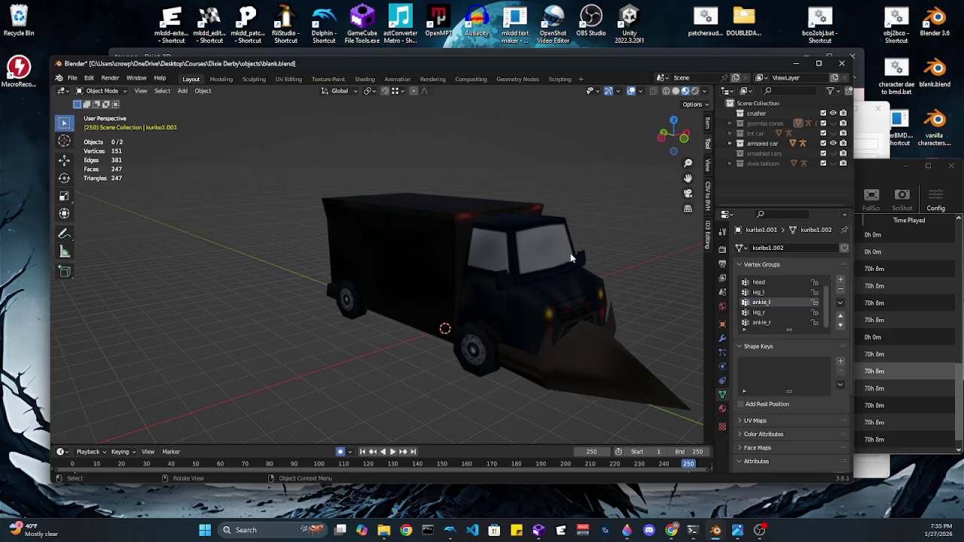
mouse_move(570, 253)
middle_down()
mouse_move(467, 260)
mouse_move(569, 247)
middle_up()
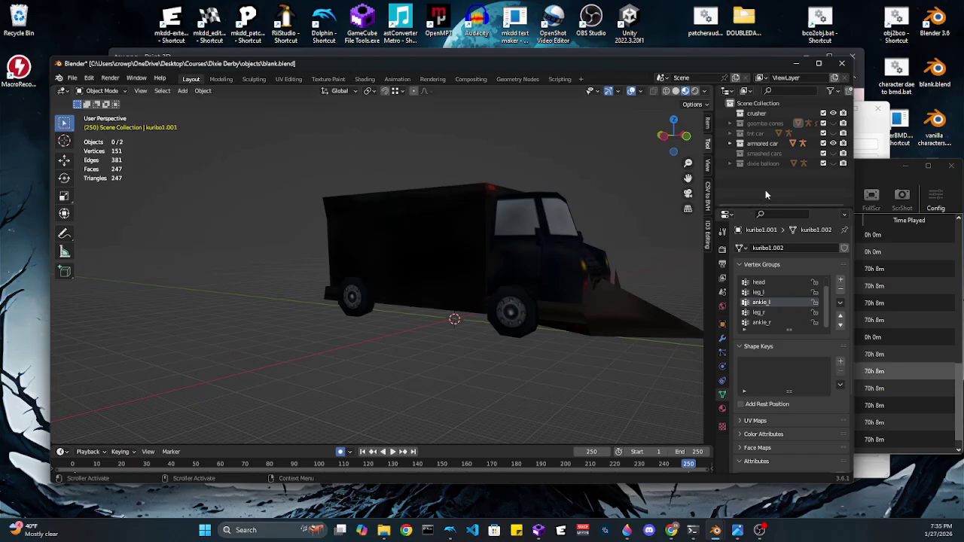
middle_drag(480, 284, 449, 300)
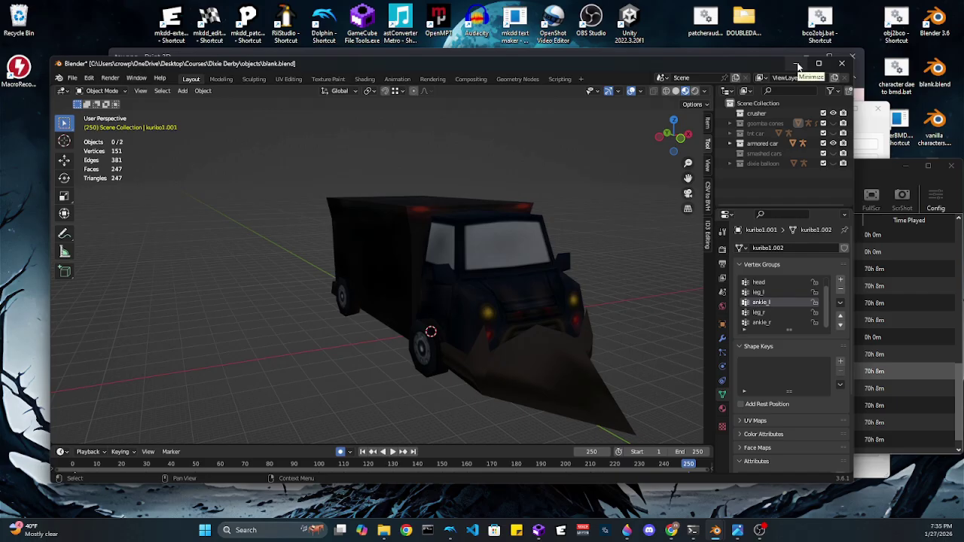
- Minimize Blender and move the Dolphin window over the middle of the GameCube File Tools window
click(796, 63)
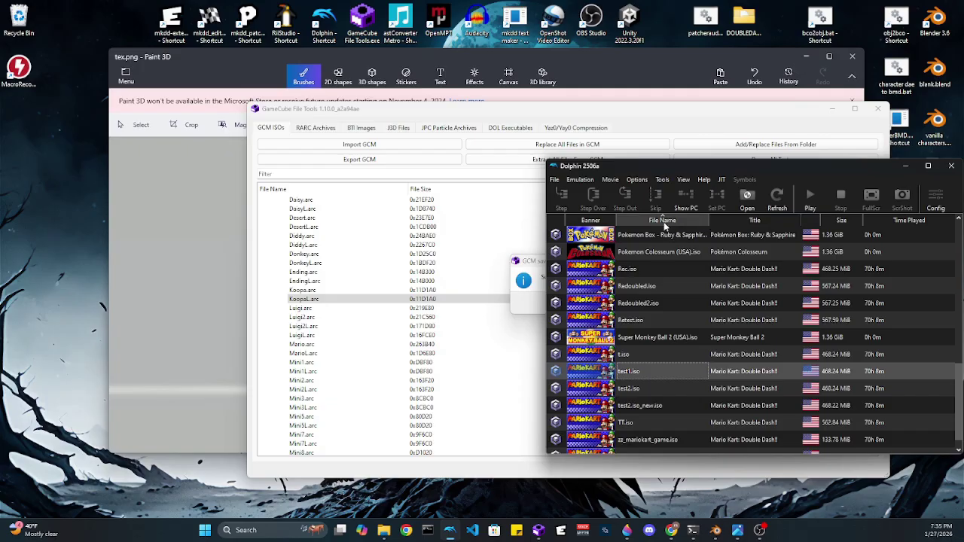
drag(759, 173, 619, 156)
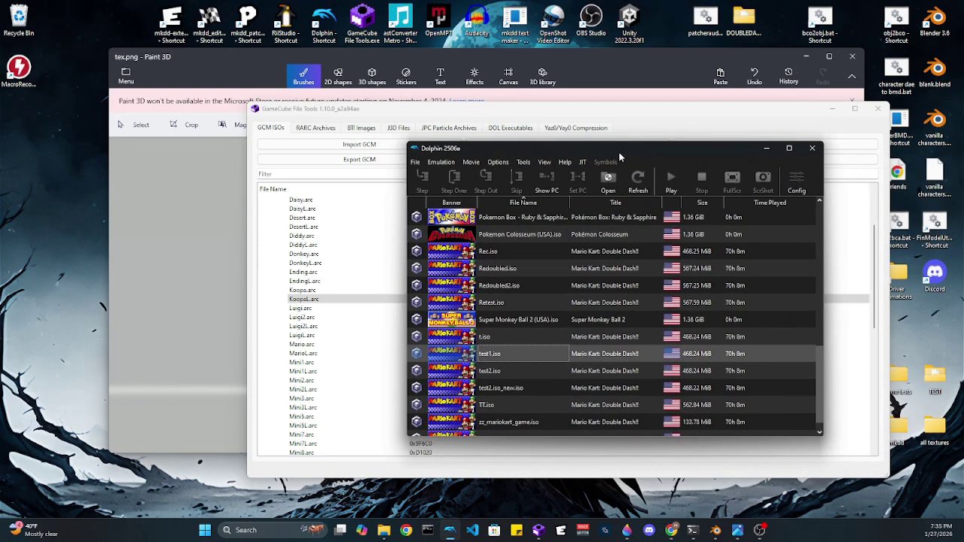